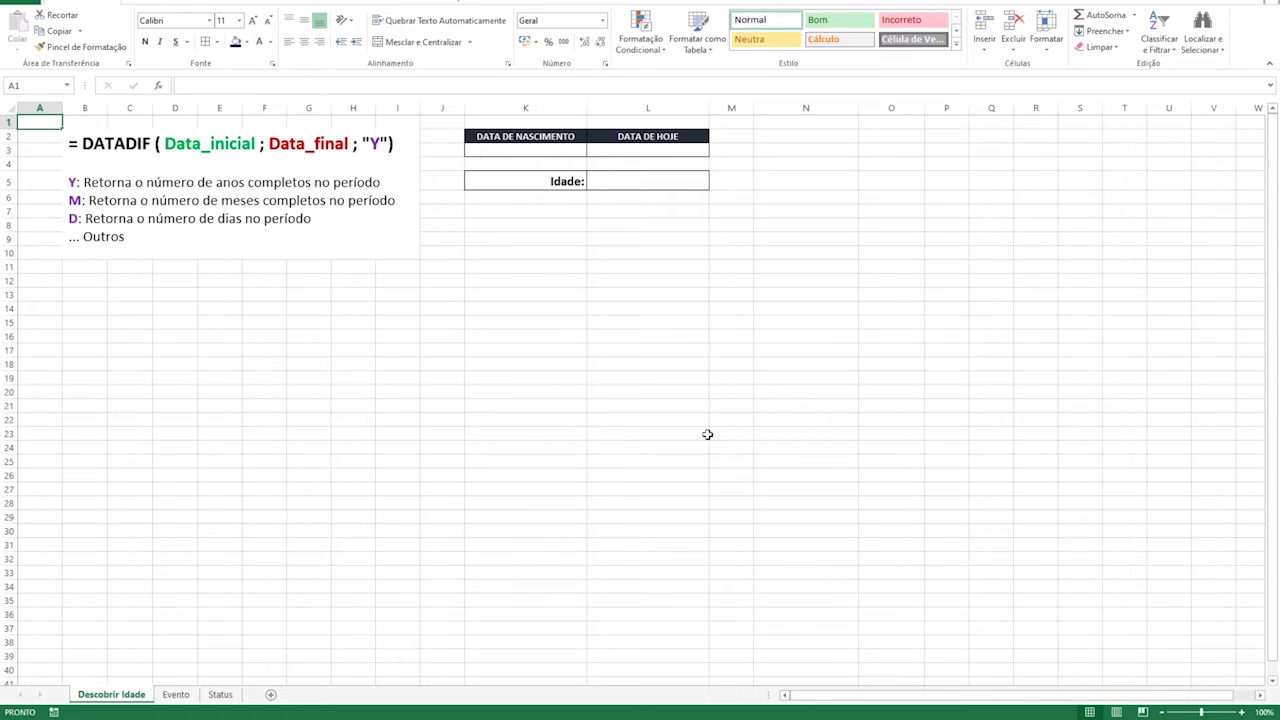
Step: Review the DATADIF explanation, pointing out the Data_inicial argument and the "Y" unit code
left_click(125, 147)
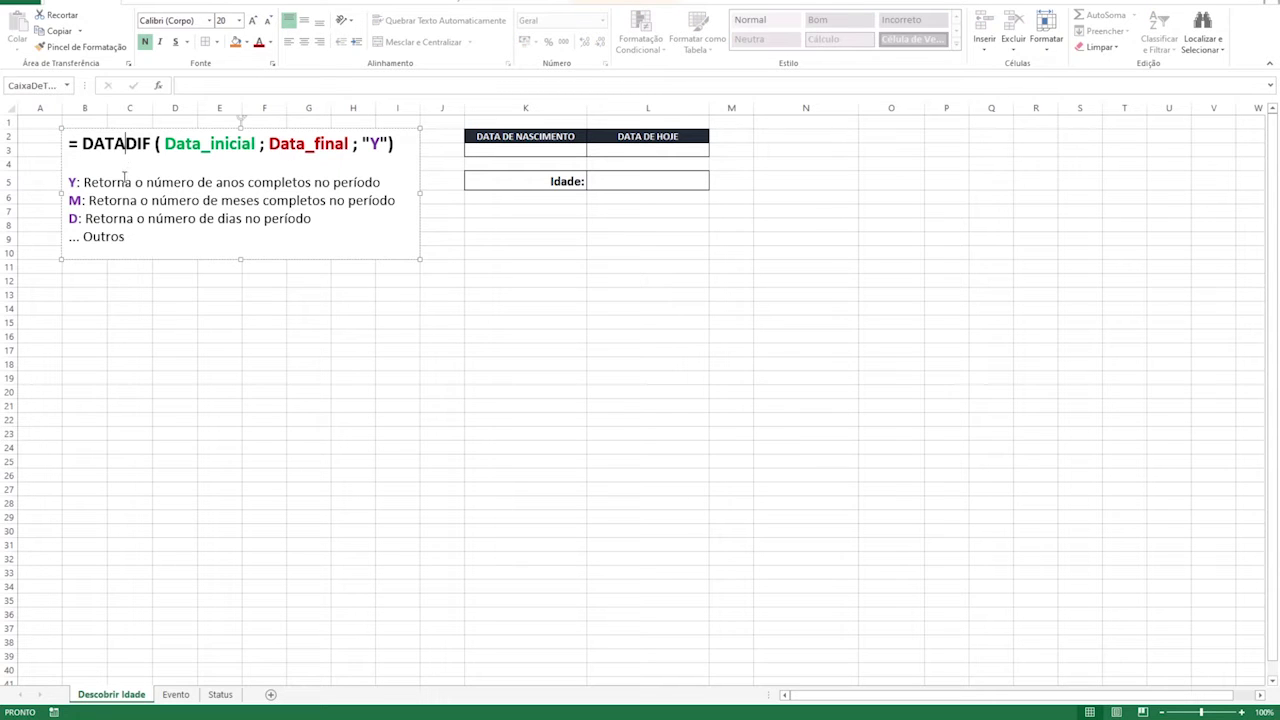
left_click(193, 150)
left_click(362, 143)
left_click_drag(85, 183, 369, 187)
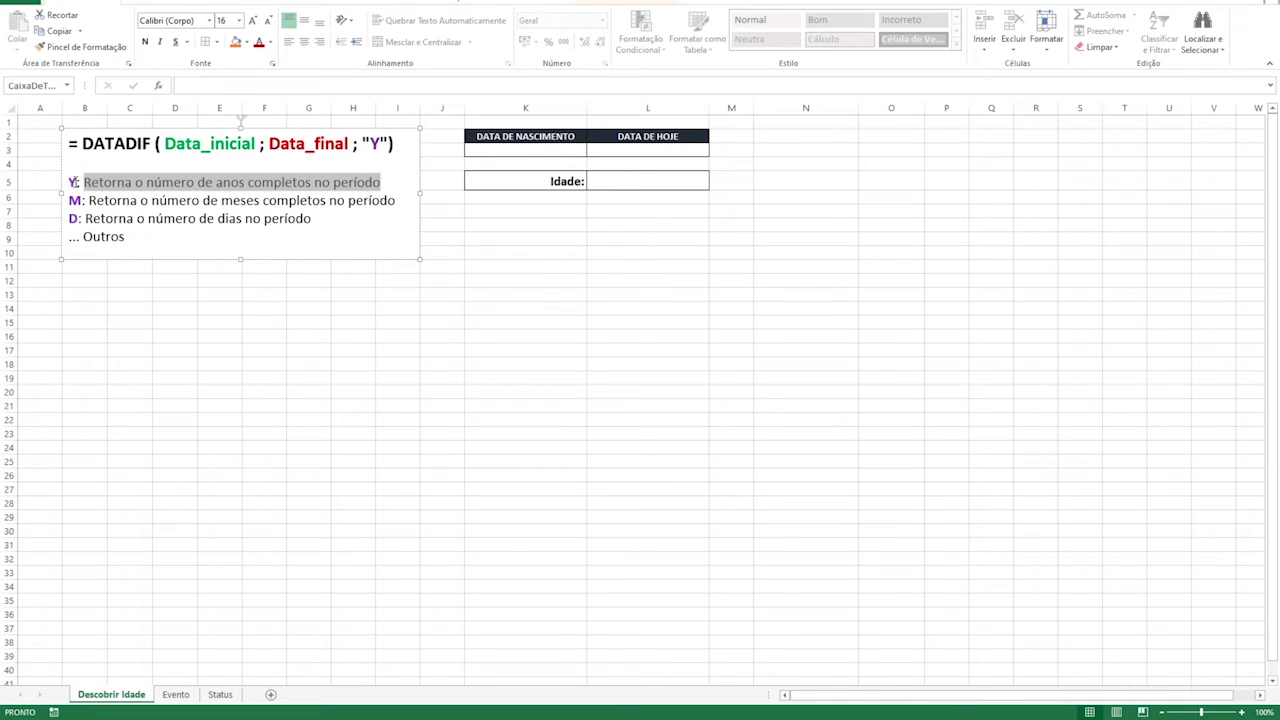
left_click(77, 182)
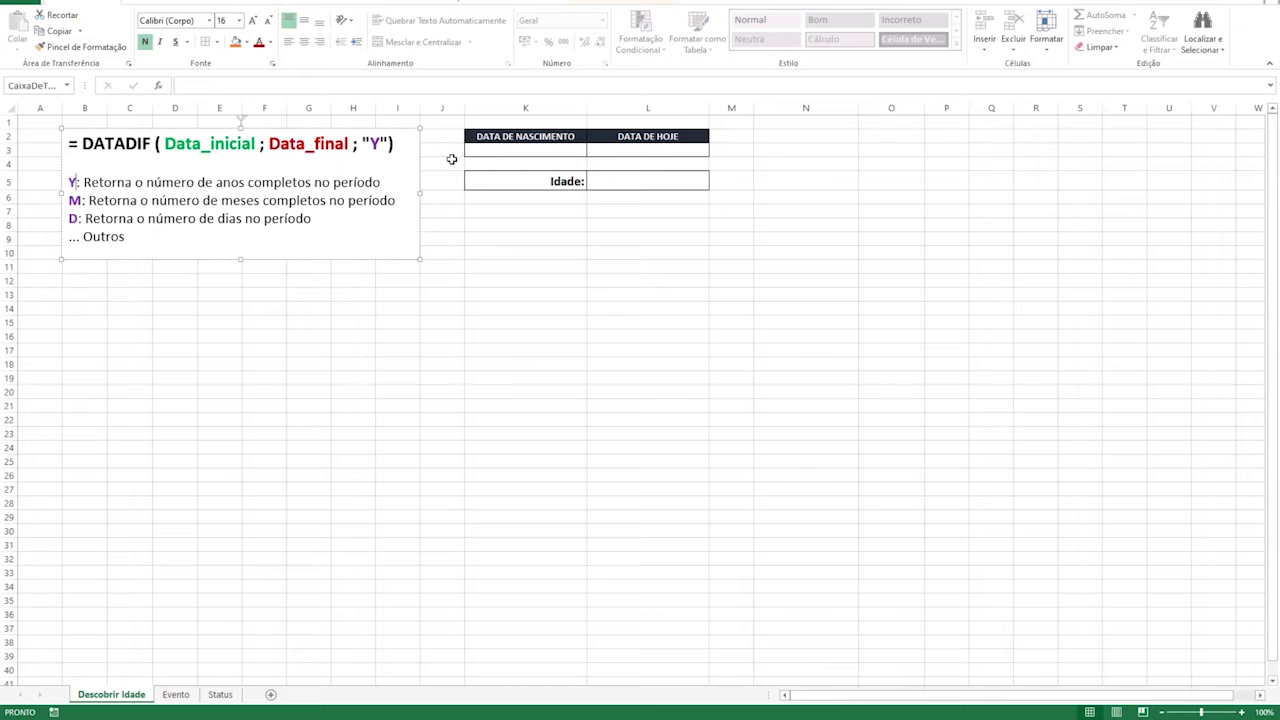
Step: Enter birth date 01/08/1989 in K3 and today's date =HOJE() in L3
left_click(491, 147)
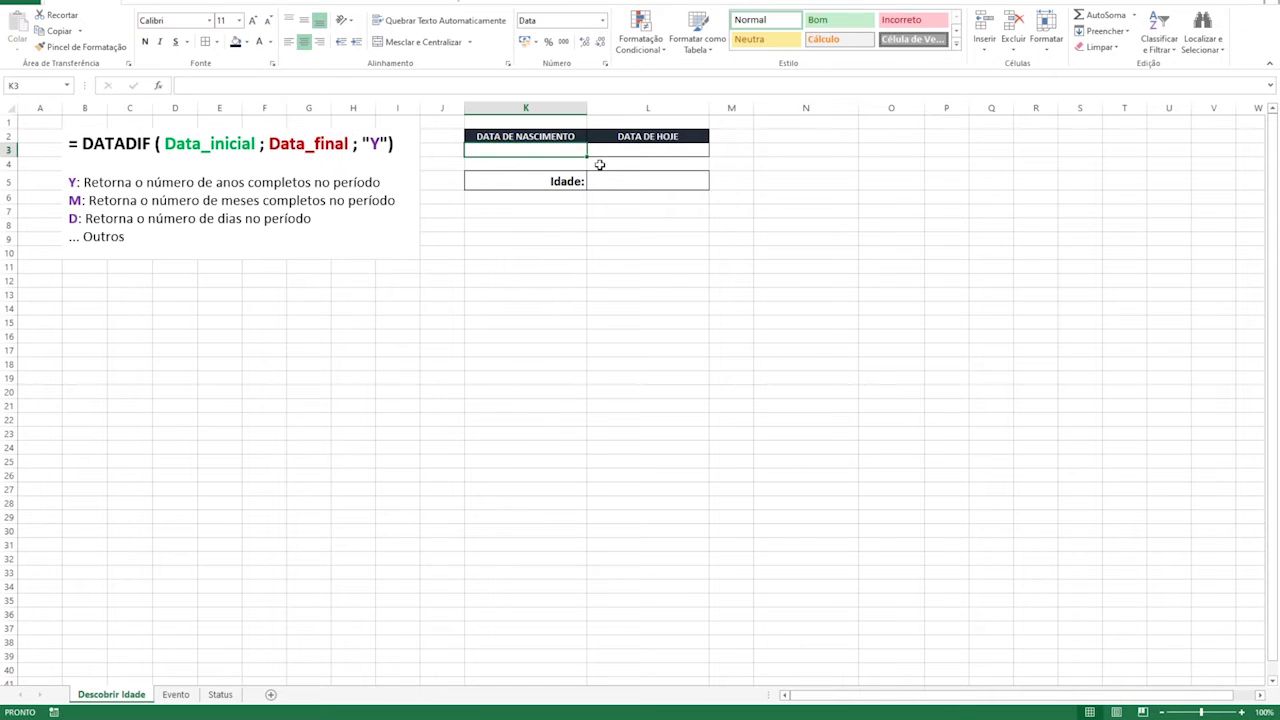
type("01/08/1989")
key("Return")
left_click(617, 150)
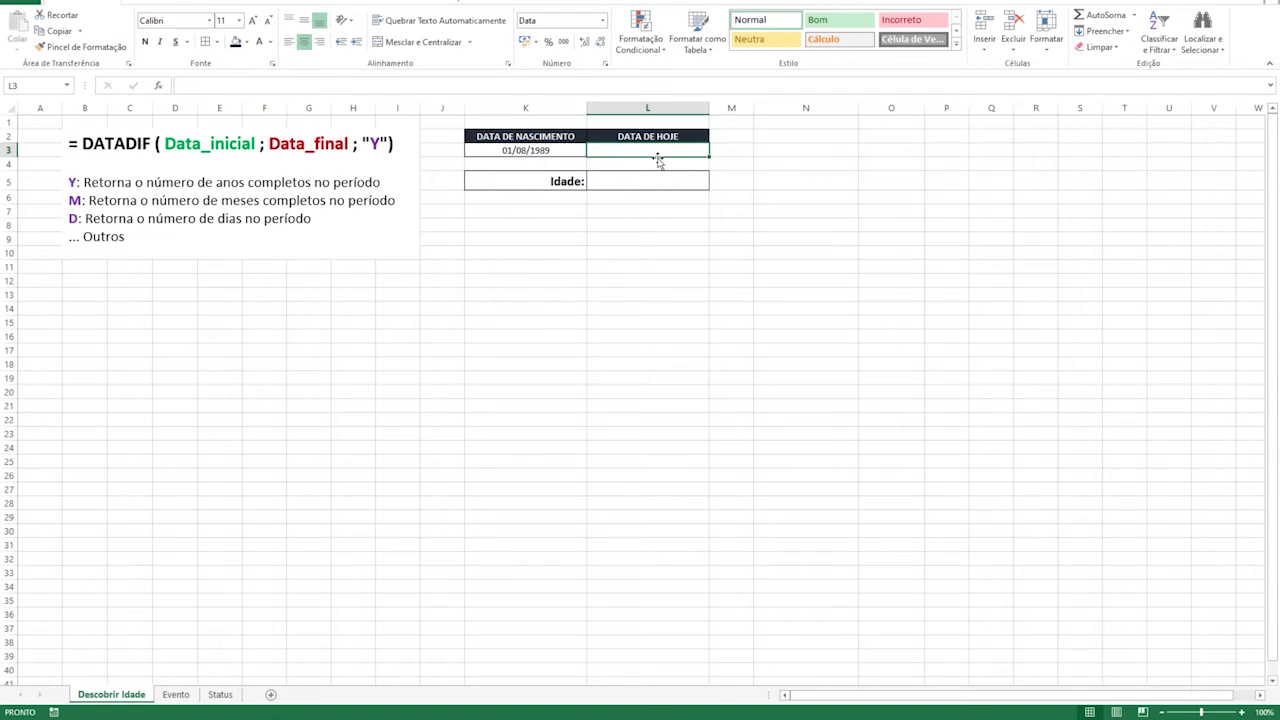
type("=")
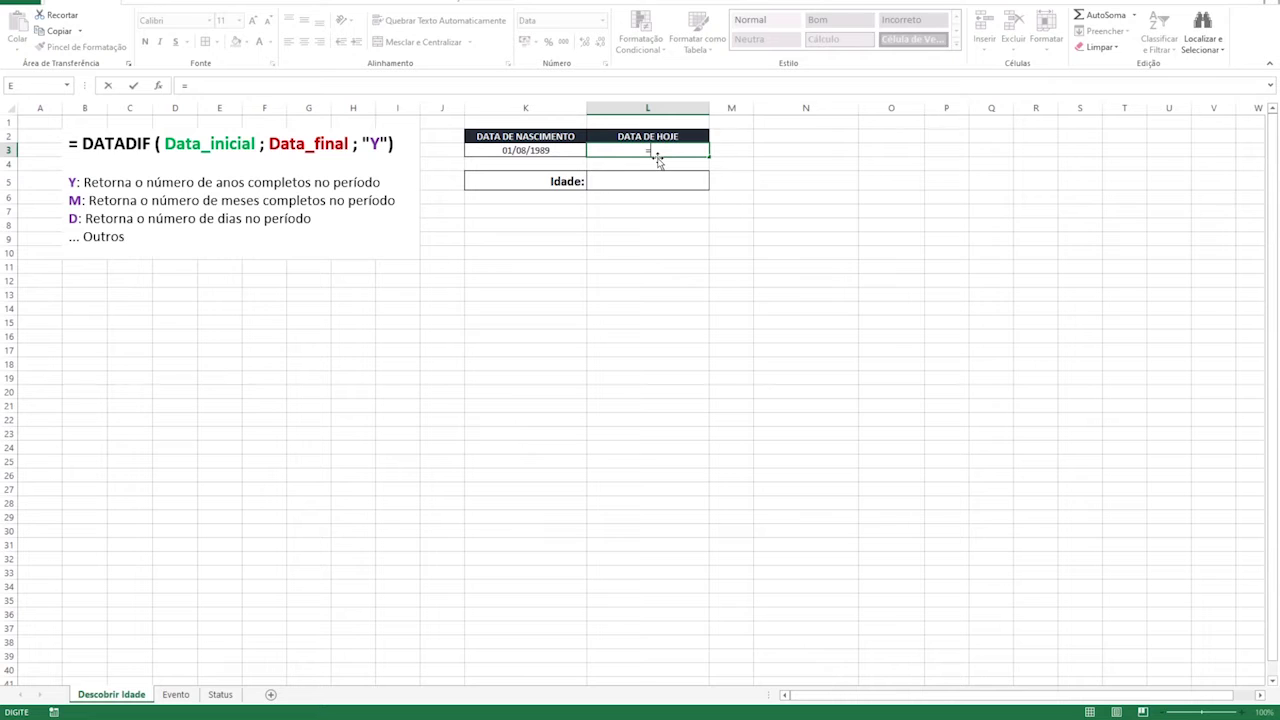
type("hoje")
key("Tab")
key("Return")
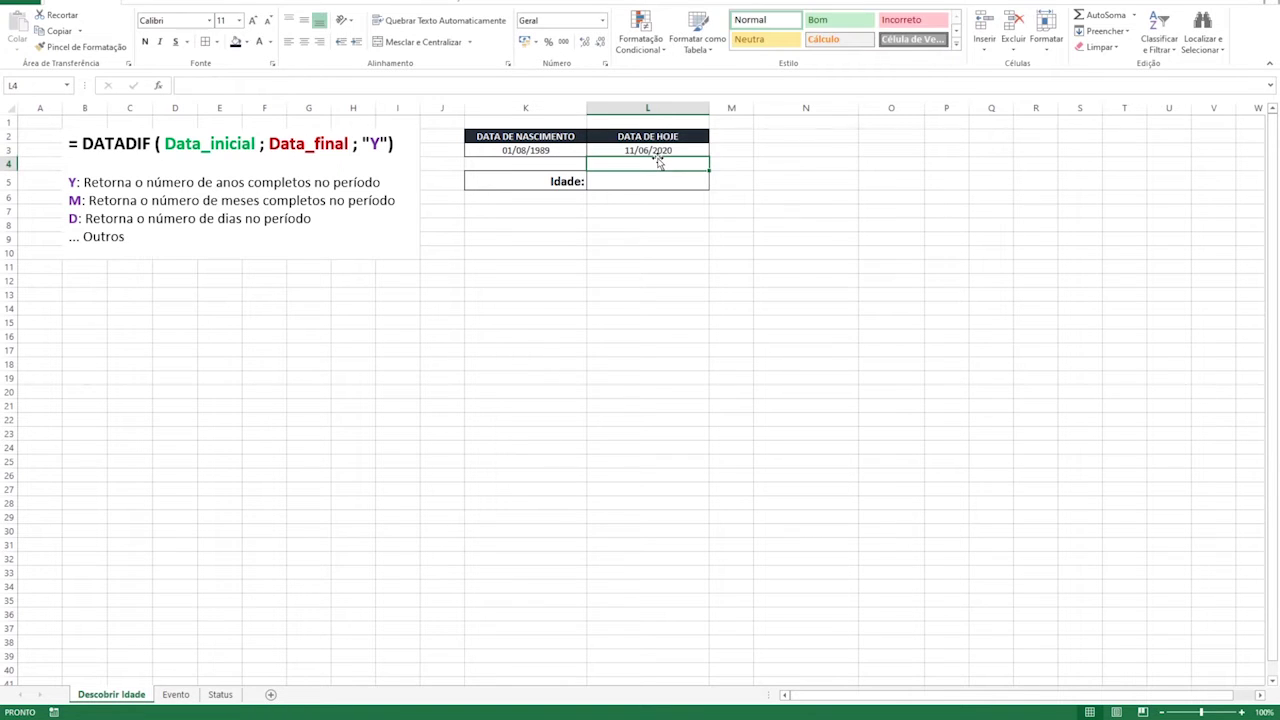
Step: Calculate the age in L5 with =DATADIF(K3;L3;"y"), which returns 30
left_click(652, 182)
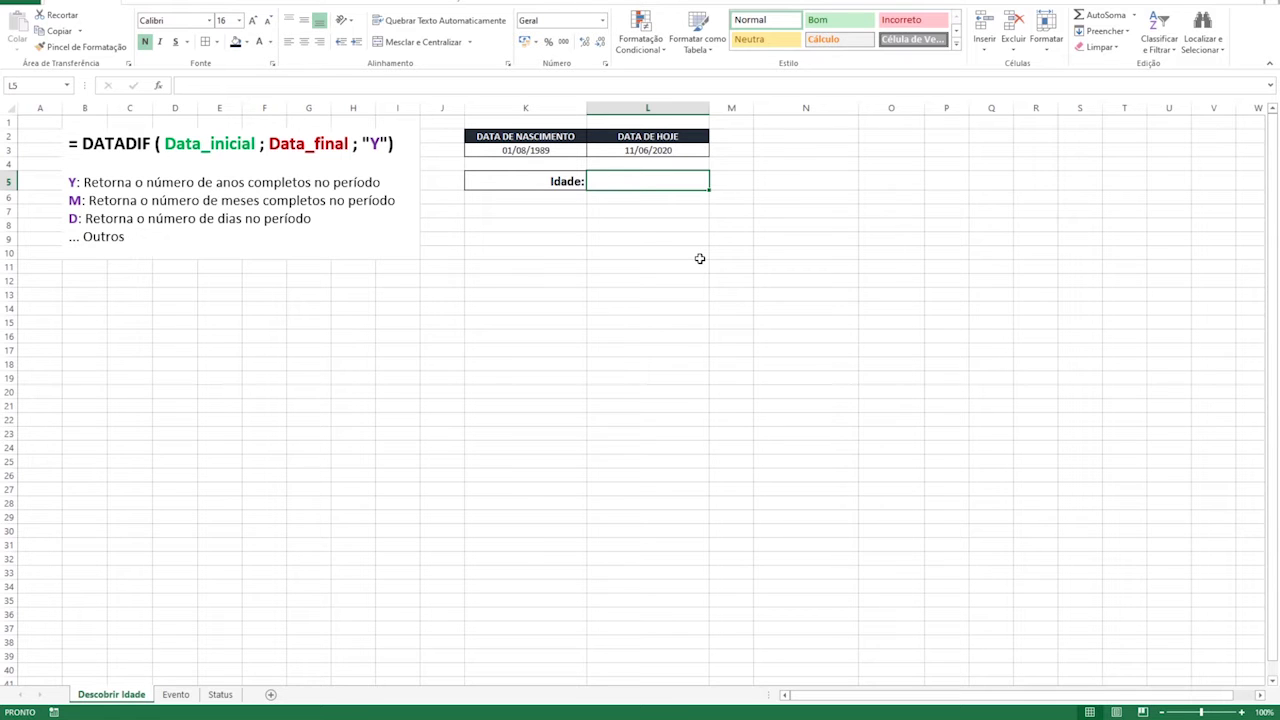
type("=datadif(")
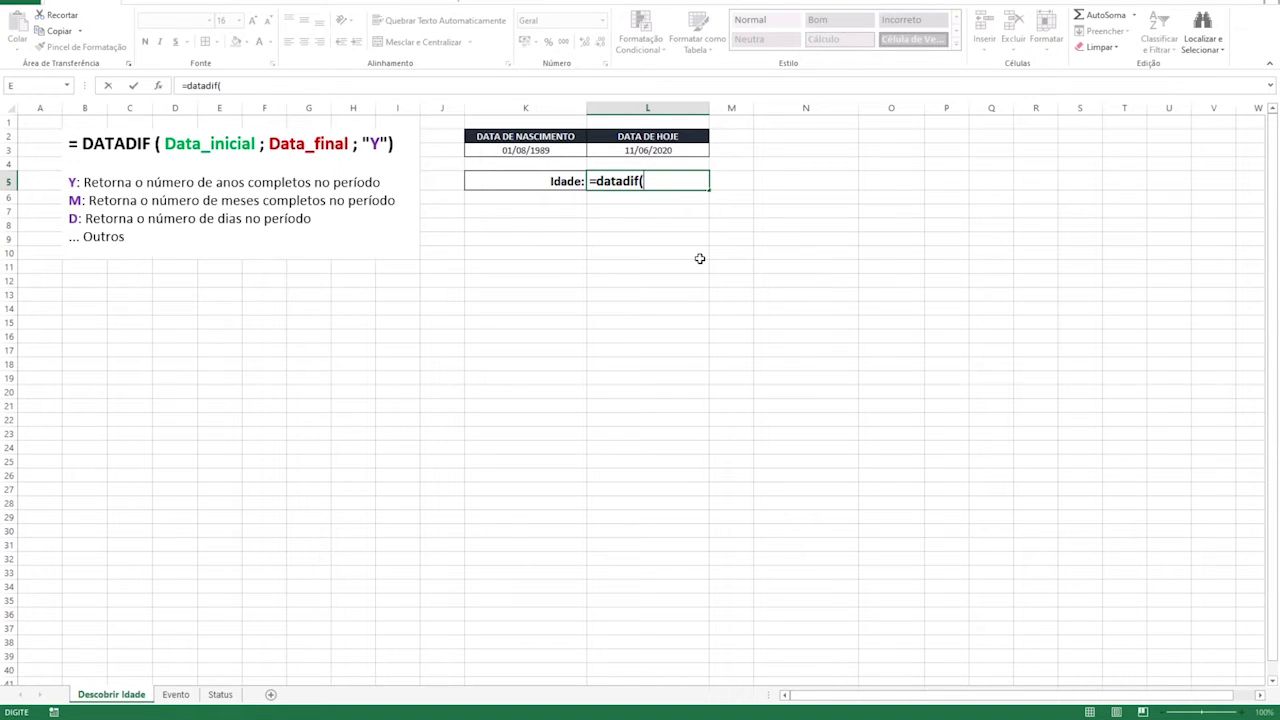
left_click(565, 149)
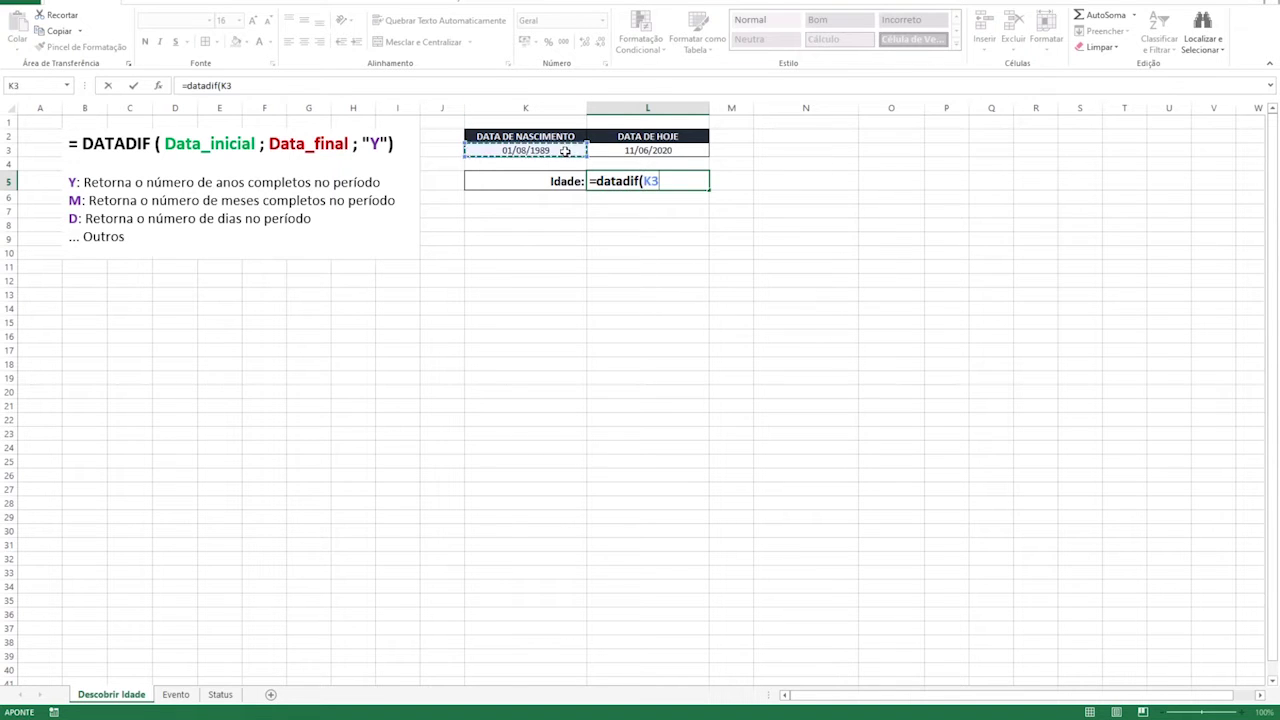
type(";")
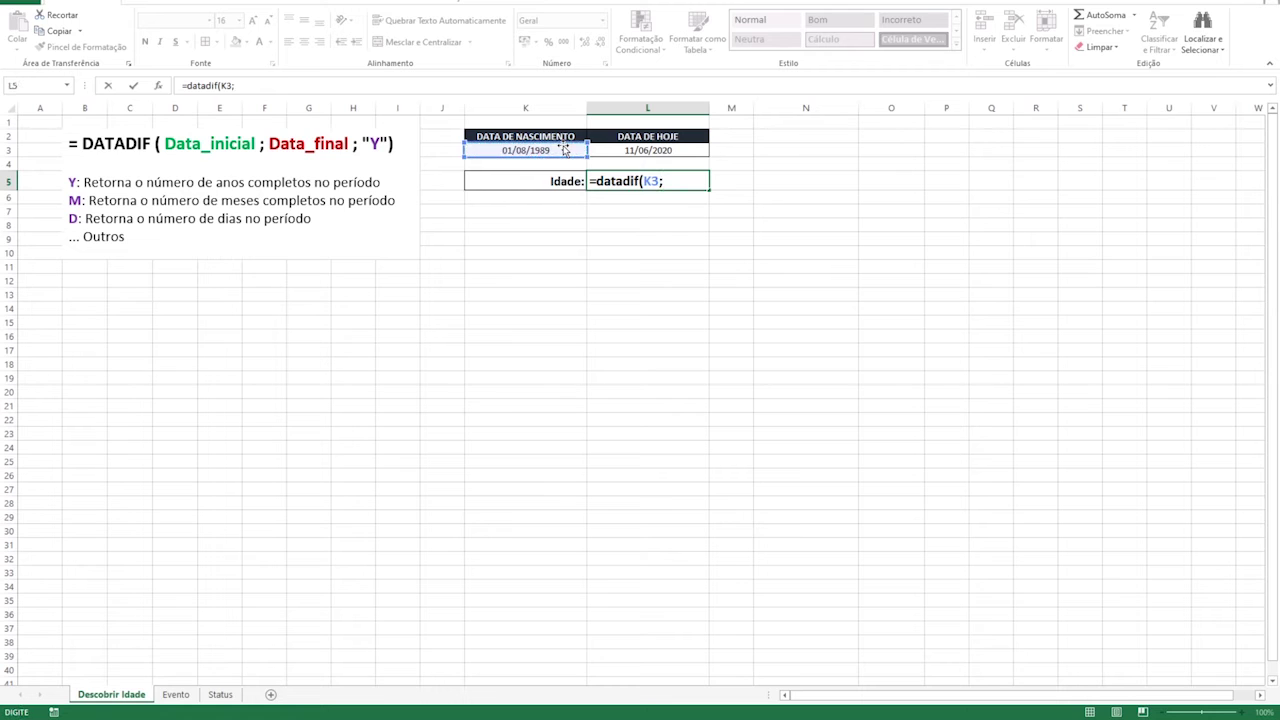
left_click(616, 150)
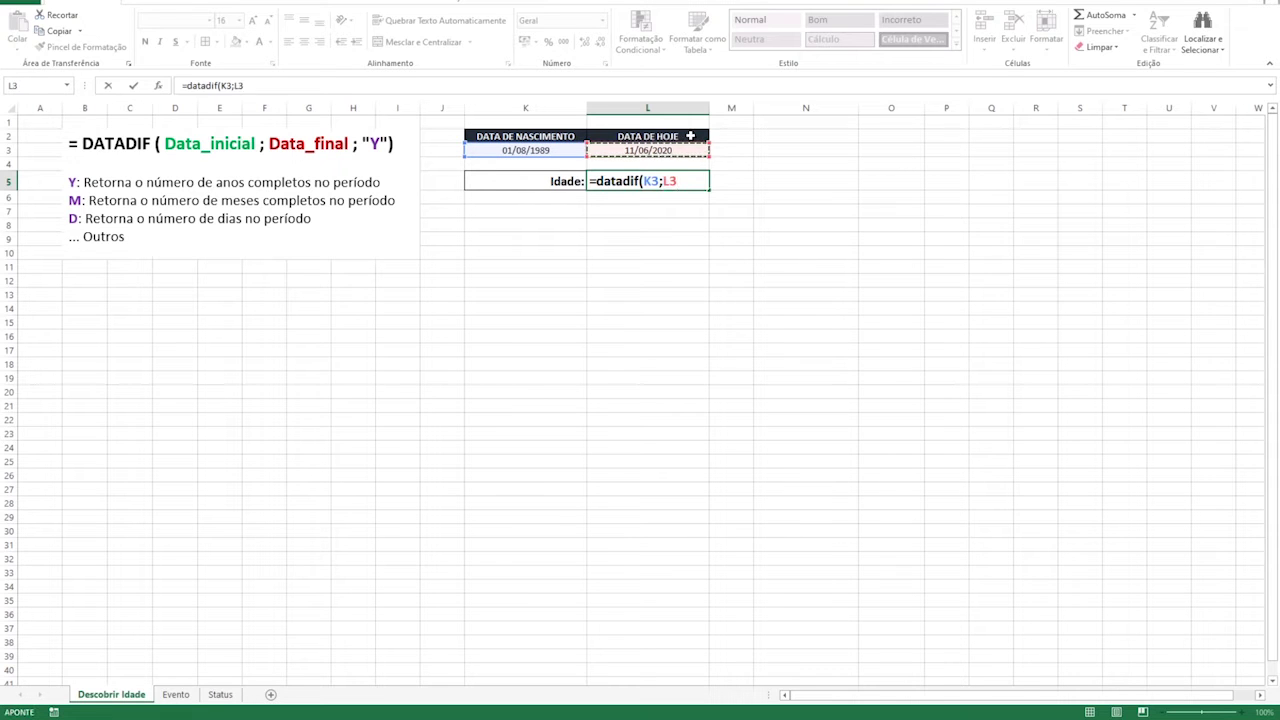
type(";")
type("\"y\"")
type(")")
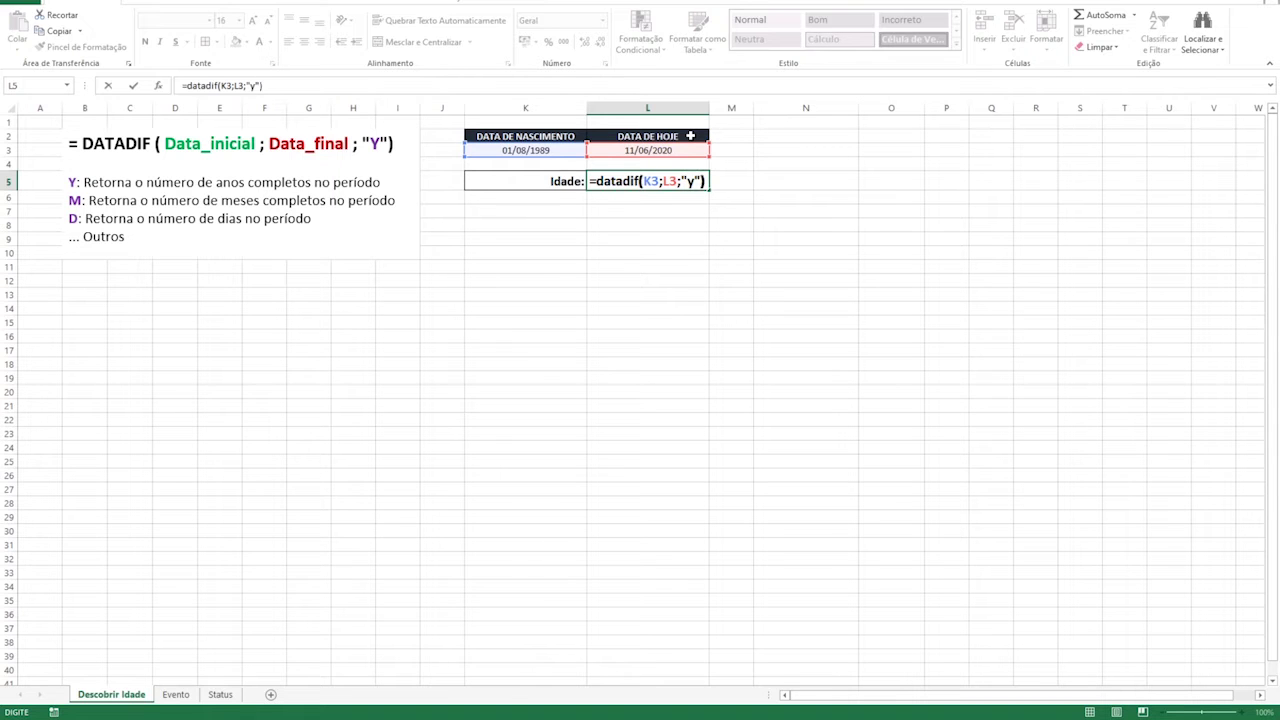
key("Return")
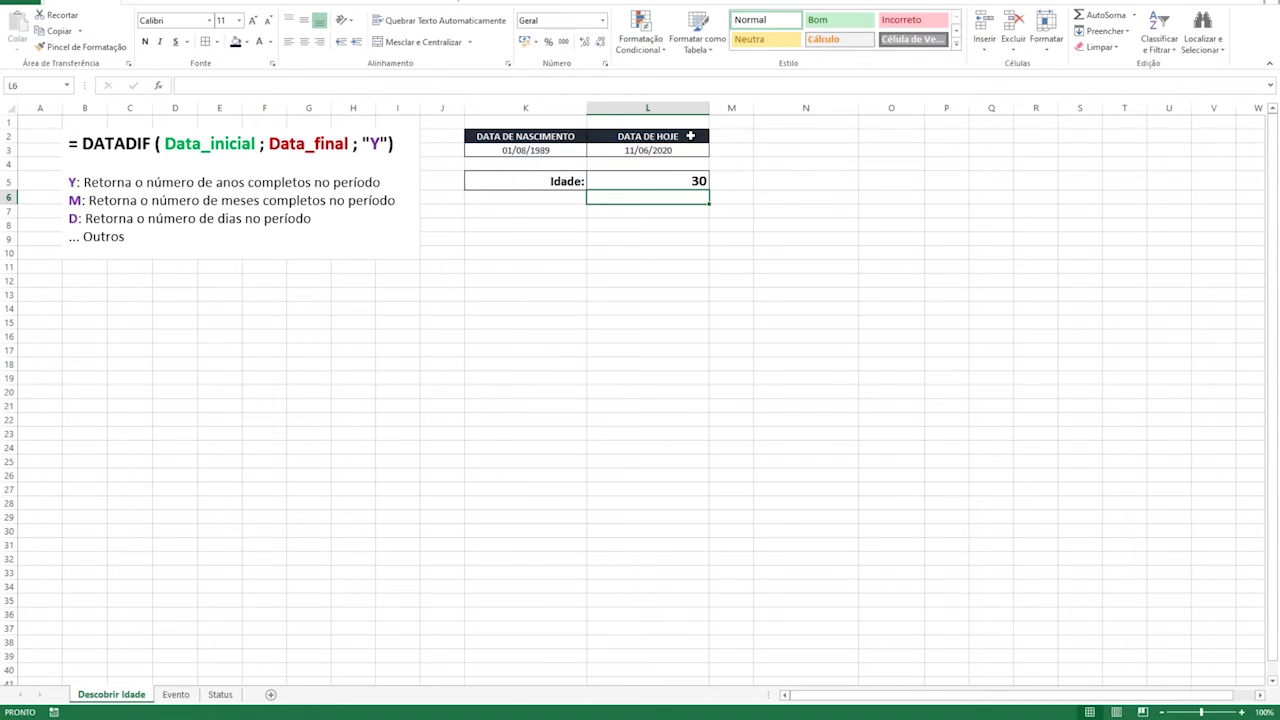
Step: Replace the K3 birth date with 08/09/2000 and confirm the L5 age now reads 19
left_click(512, 147)
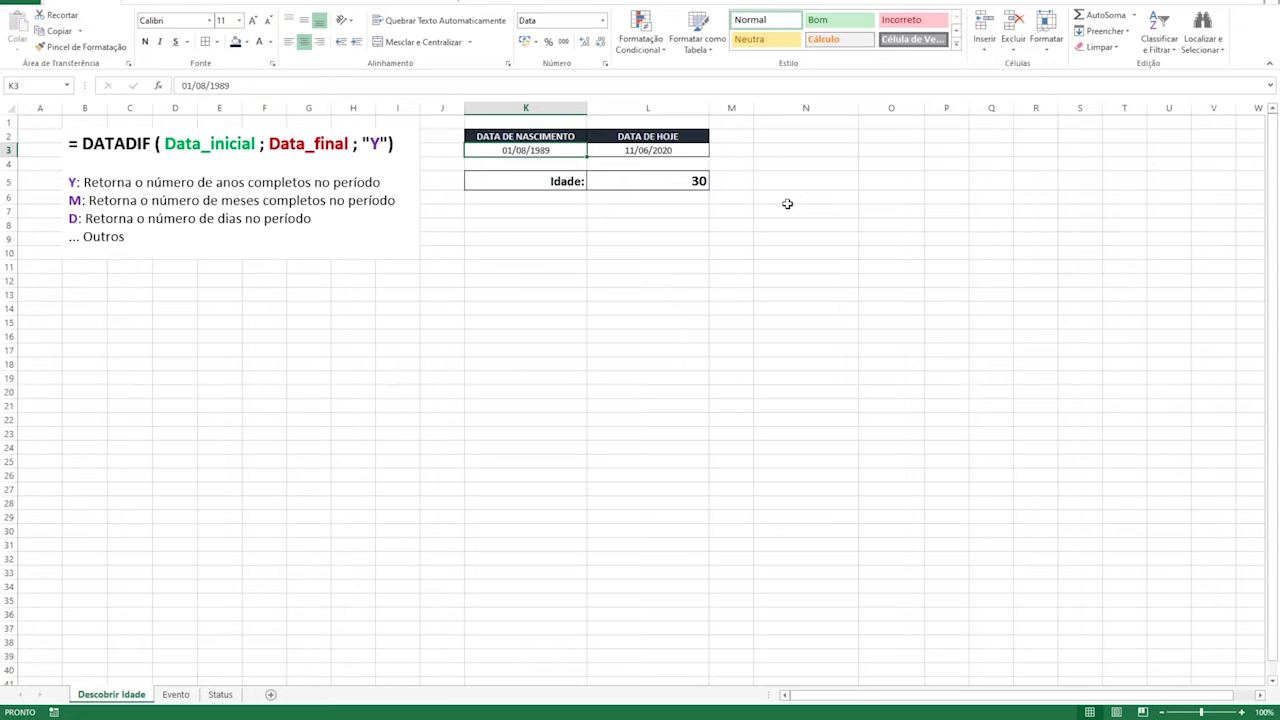
type("08/09/2000")
key("Return")
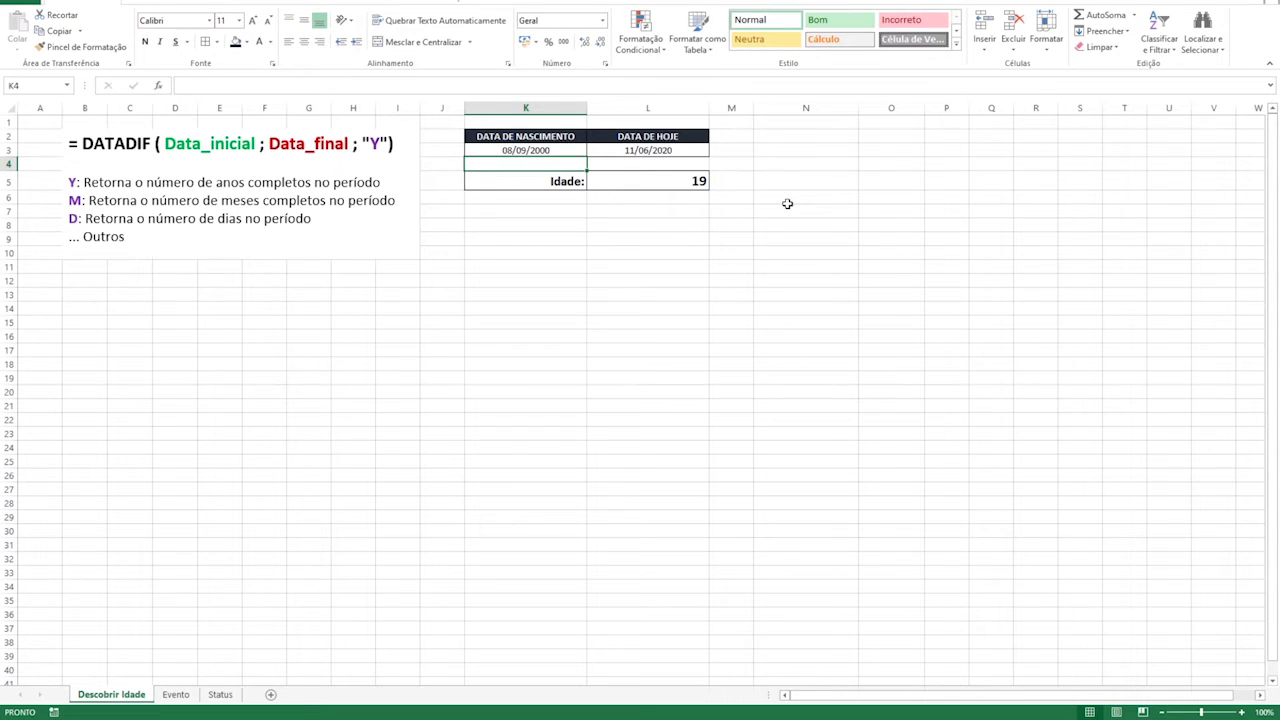
left_click(706, 182)
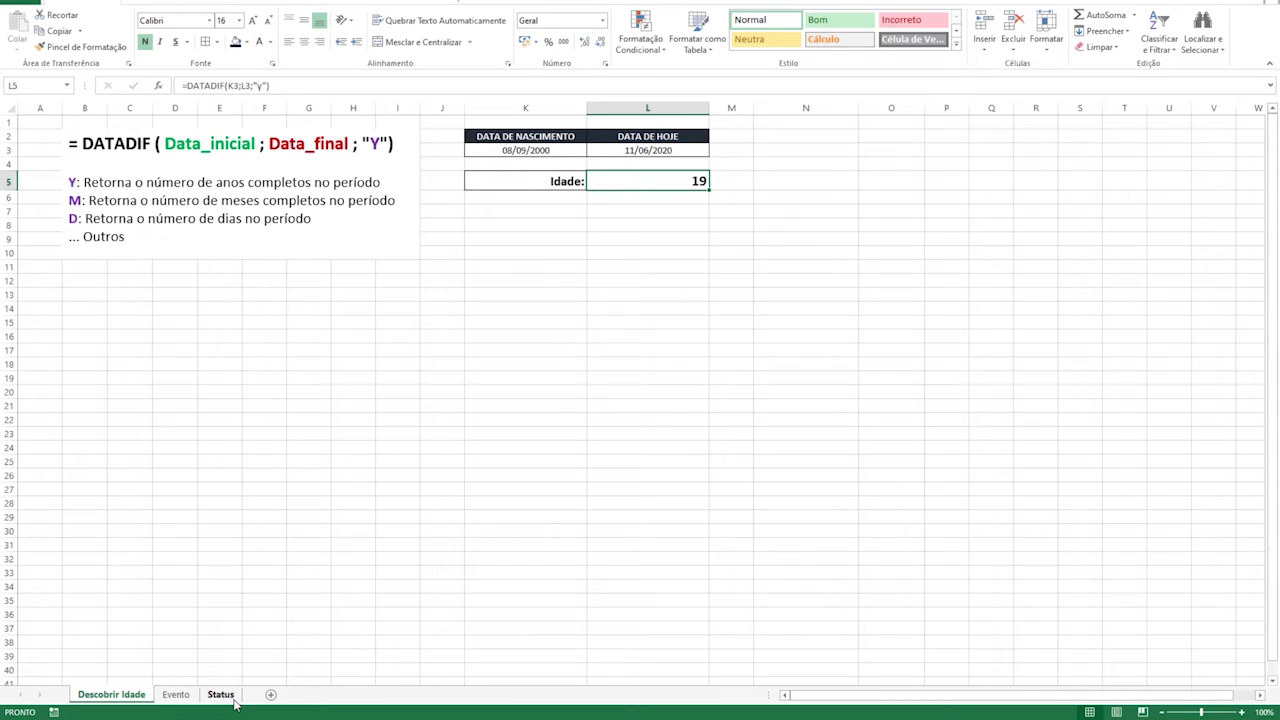
Step: Show the Status sheet and review the 23/10/2020 event date and permitted age range
left_click(222, 695)
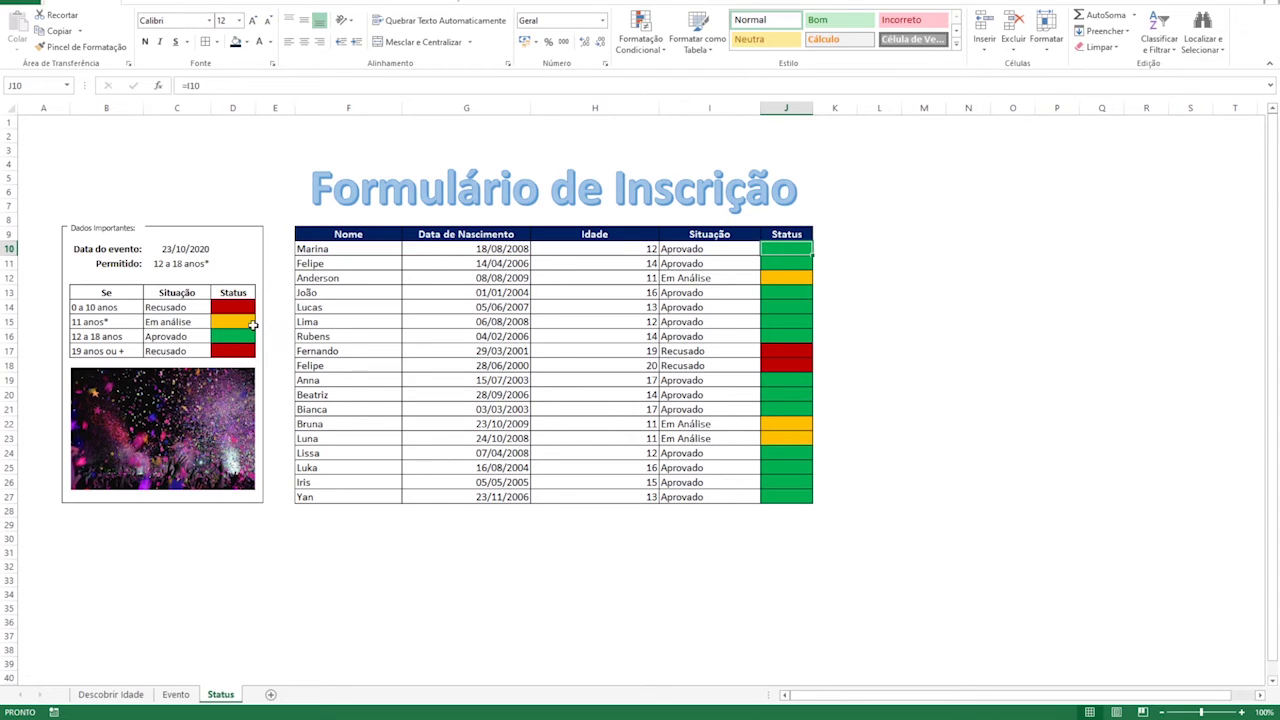
left_click(204, 250)
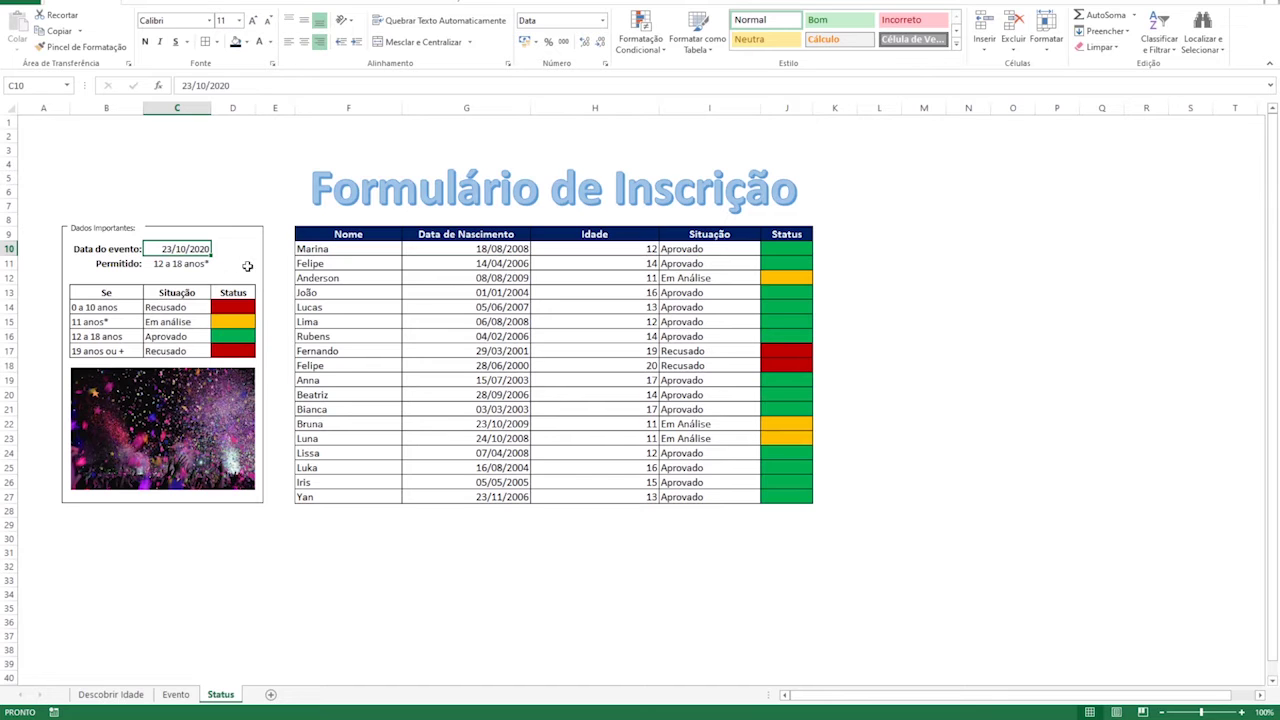
left_click(175, 266)
left_click(126, 321)
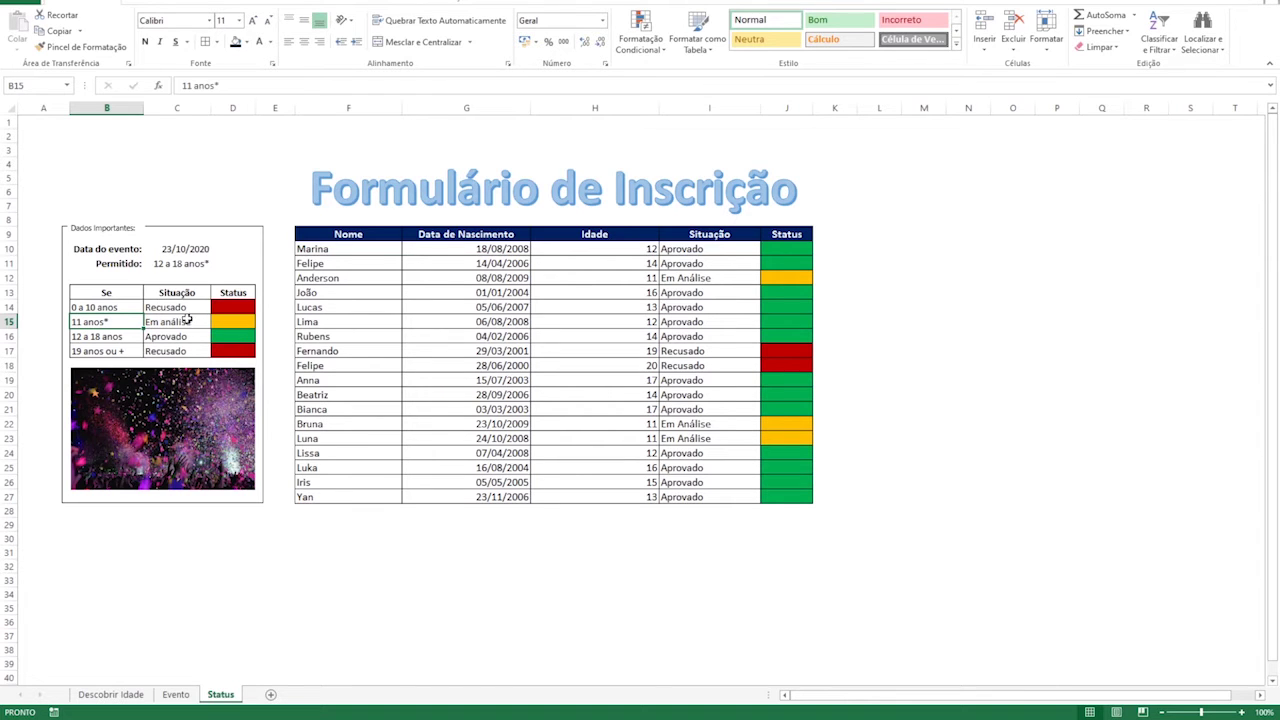
Step: Review the rules: 0 to 10 anos Recusado in red, 11 anos Em análise in yellow
left_click(138, 307)
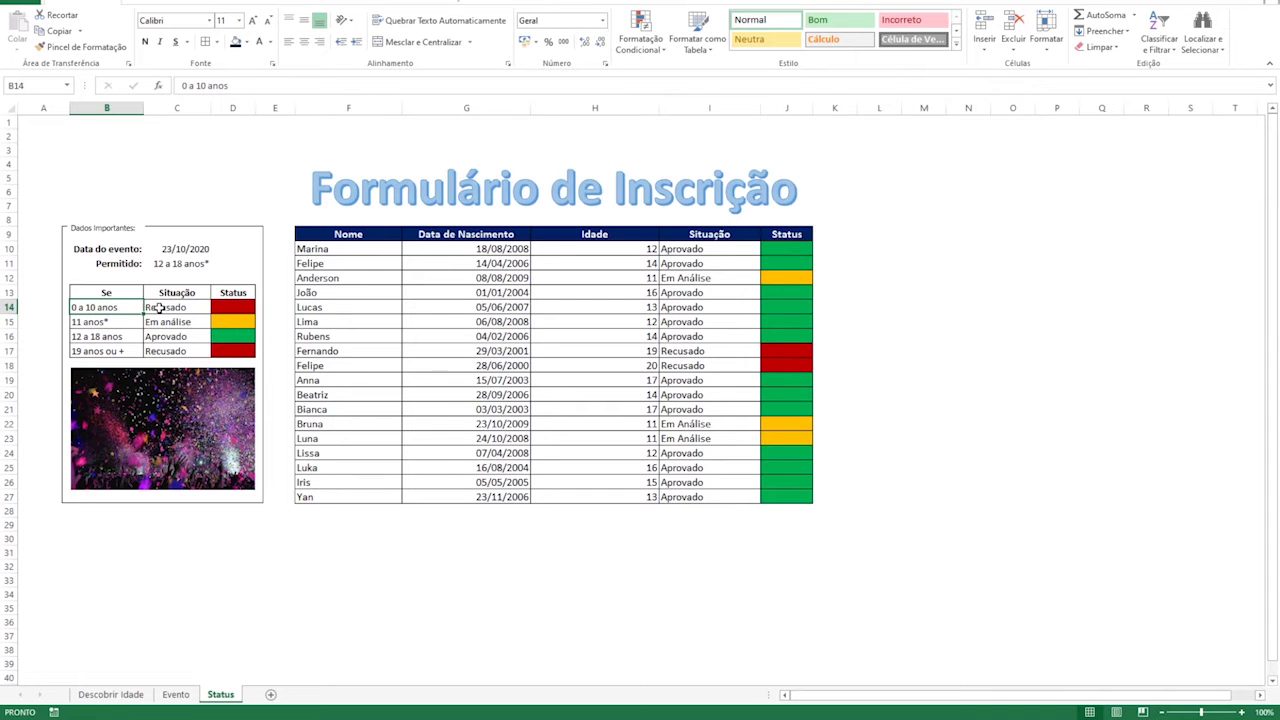
left_click(160, 309)
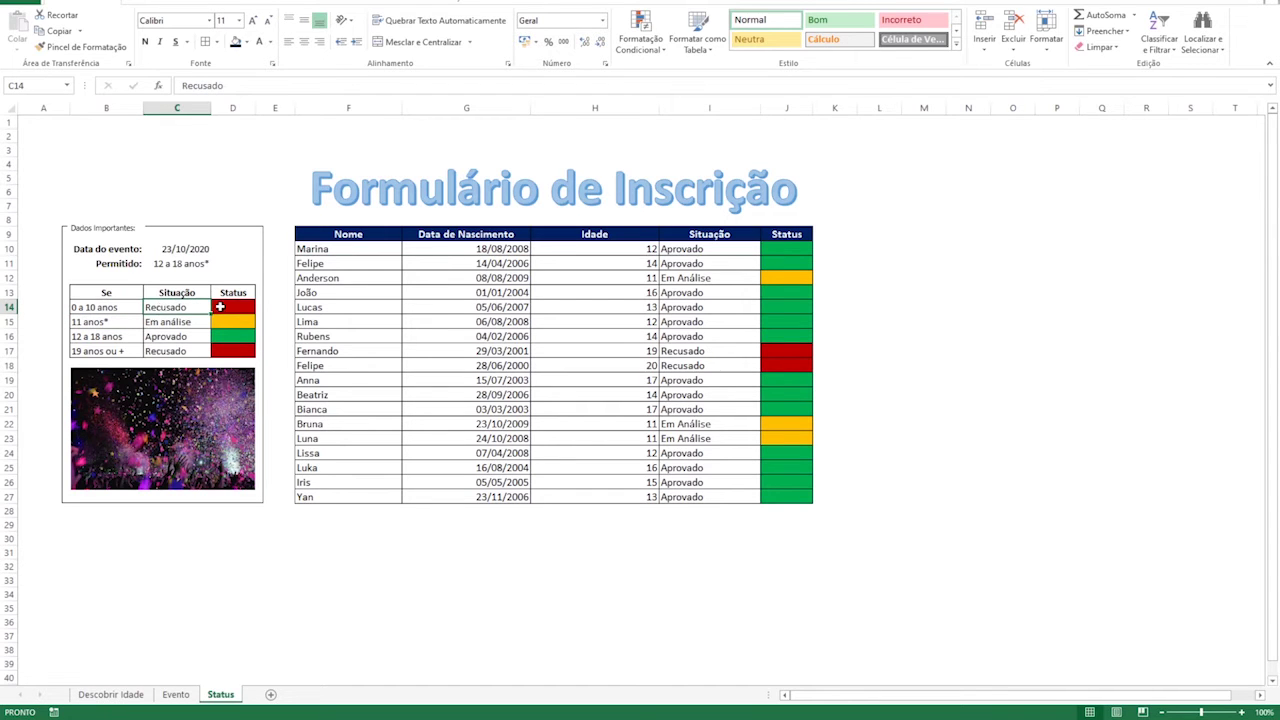
left_click(237, 309)
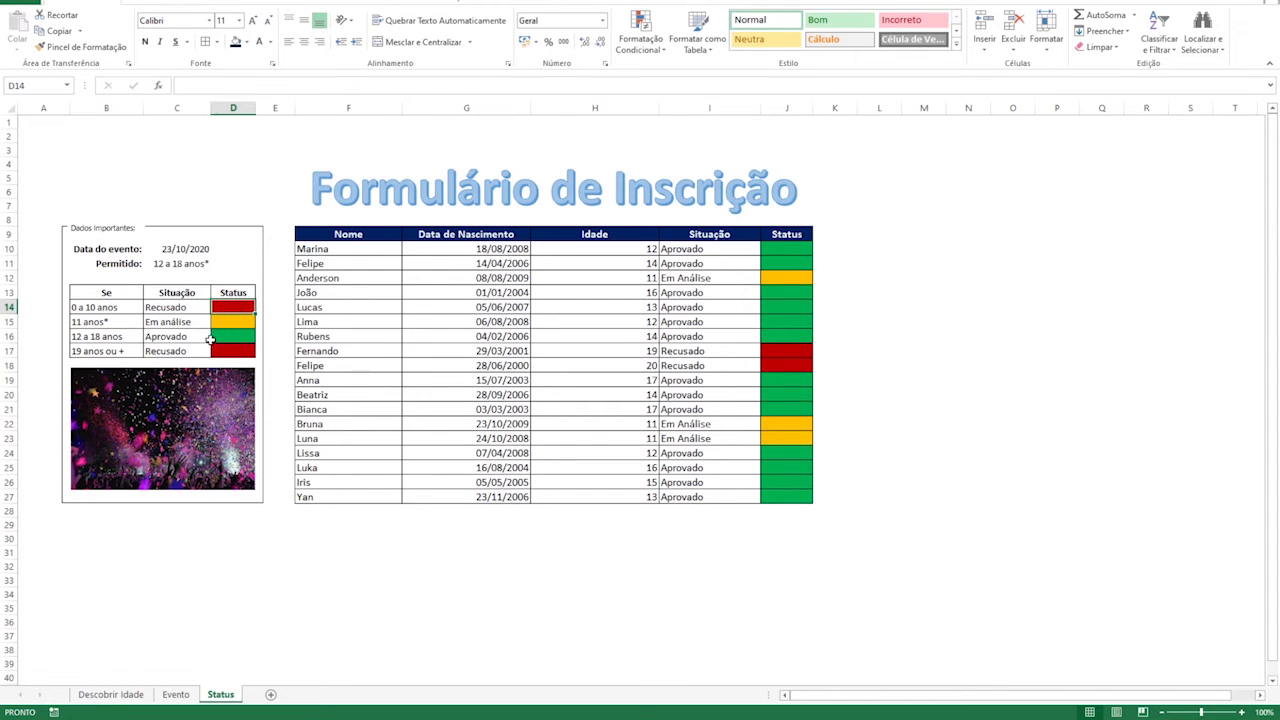
left_click(95, 324)
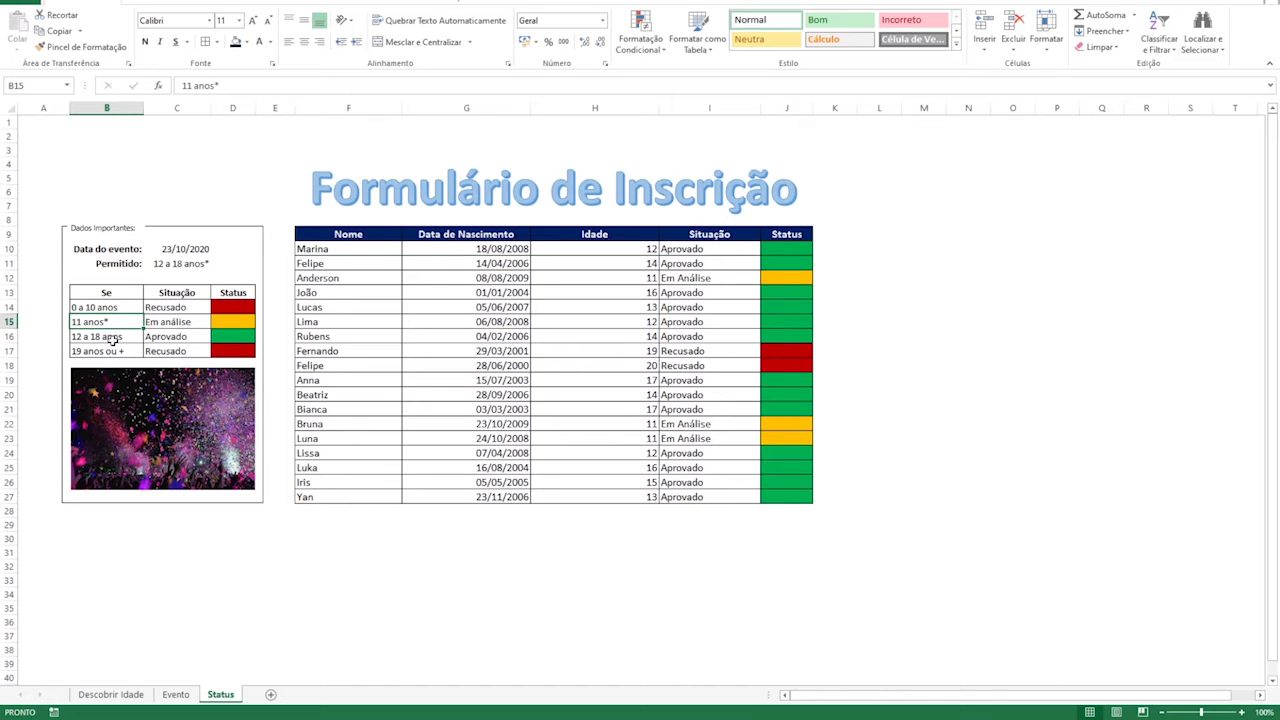
left_click(172, 325)
left_click(220, 324)
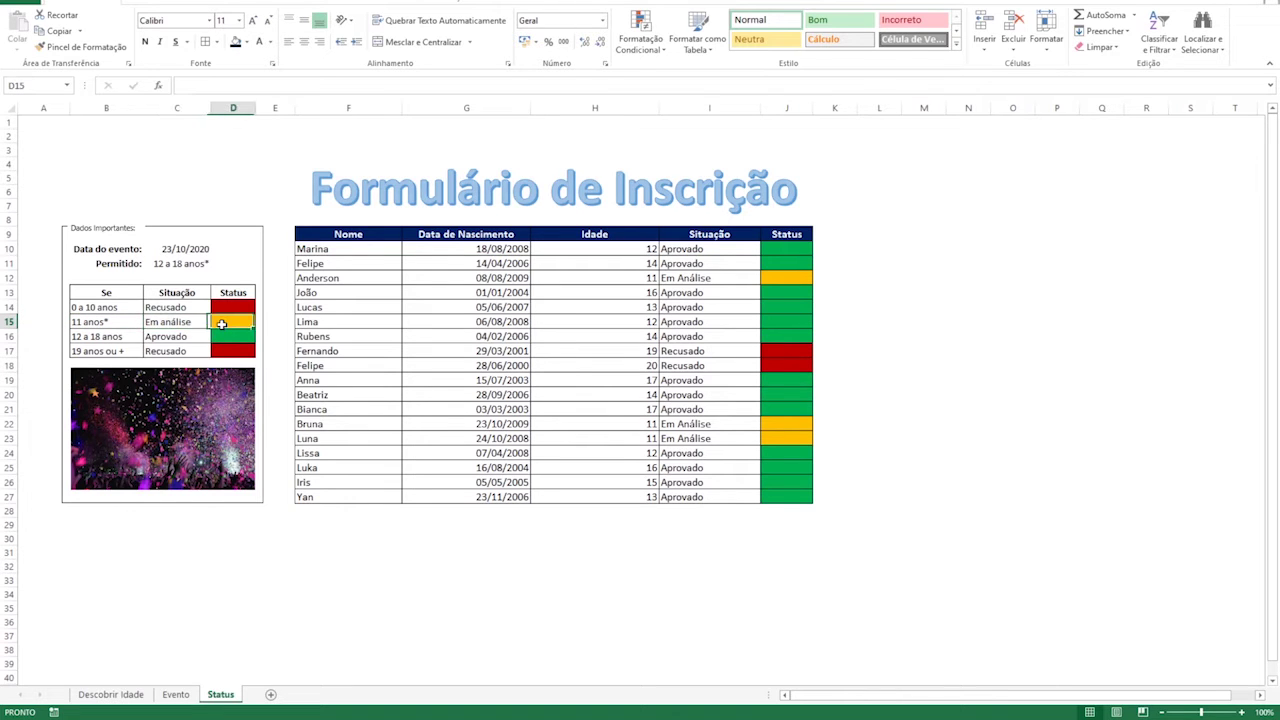
Step: Review the rules: 12 to 18 anos Aprovado in green, 19 anos ou + Recusado in red
left_click(114, 338)
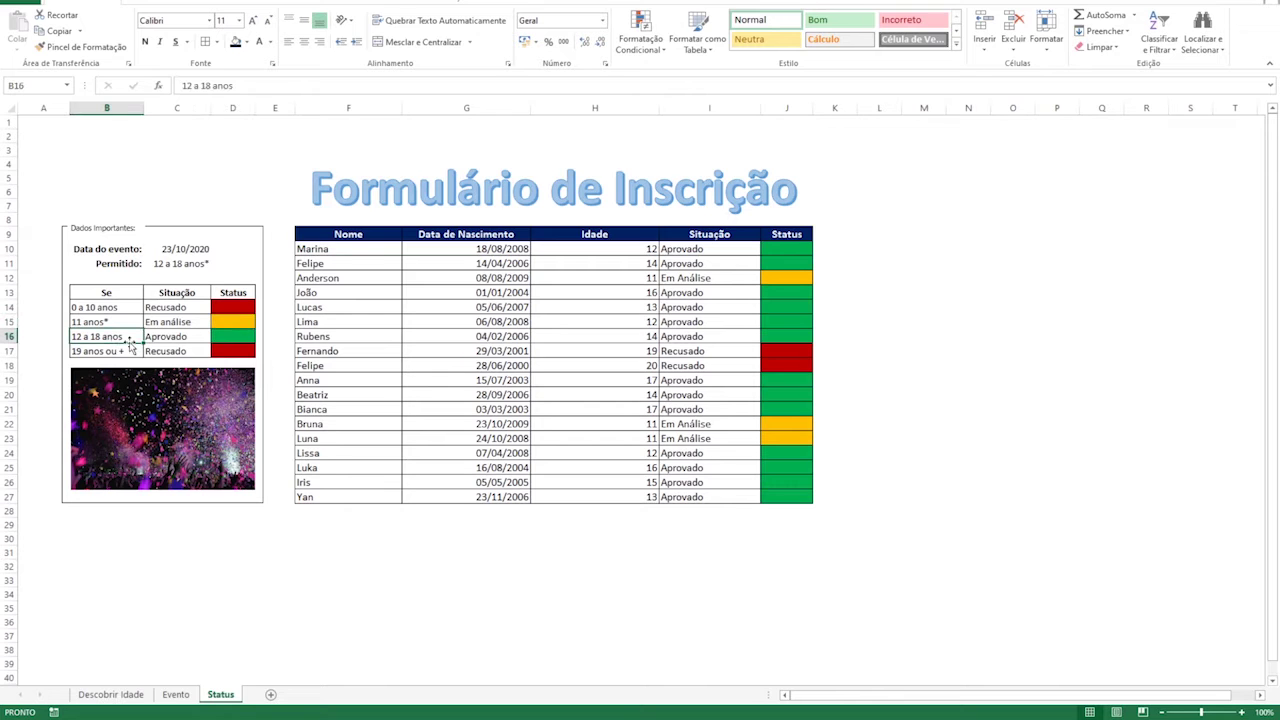
left_click(155, 338)
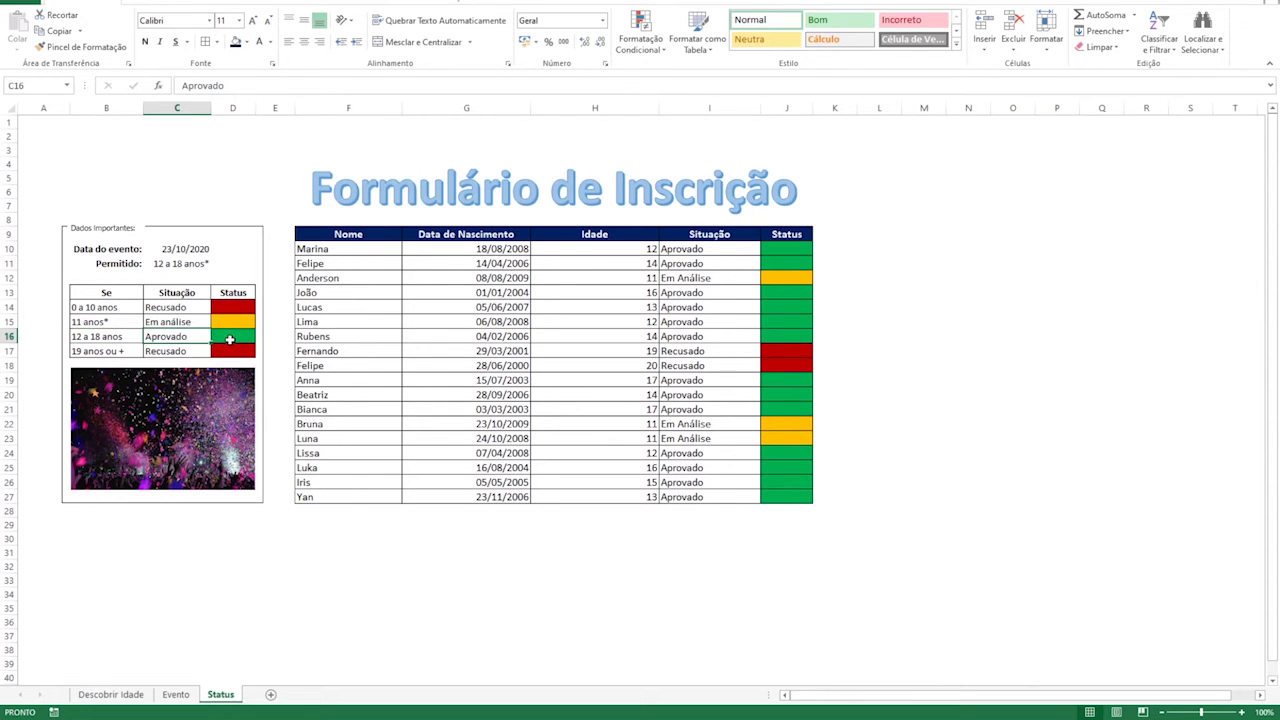
left_click(230, 336)
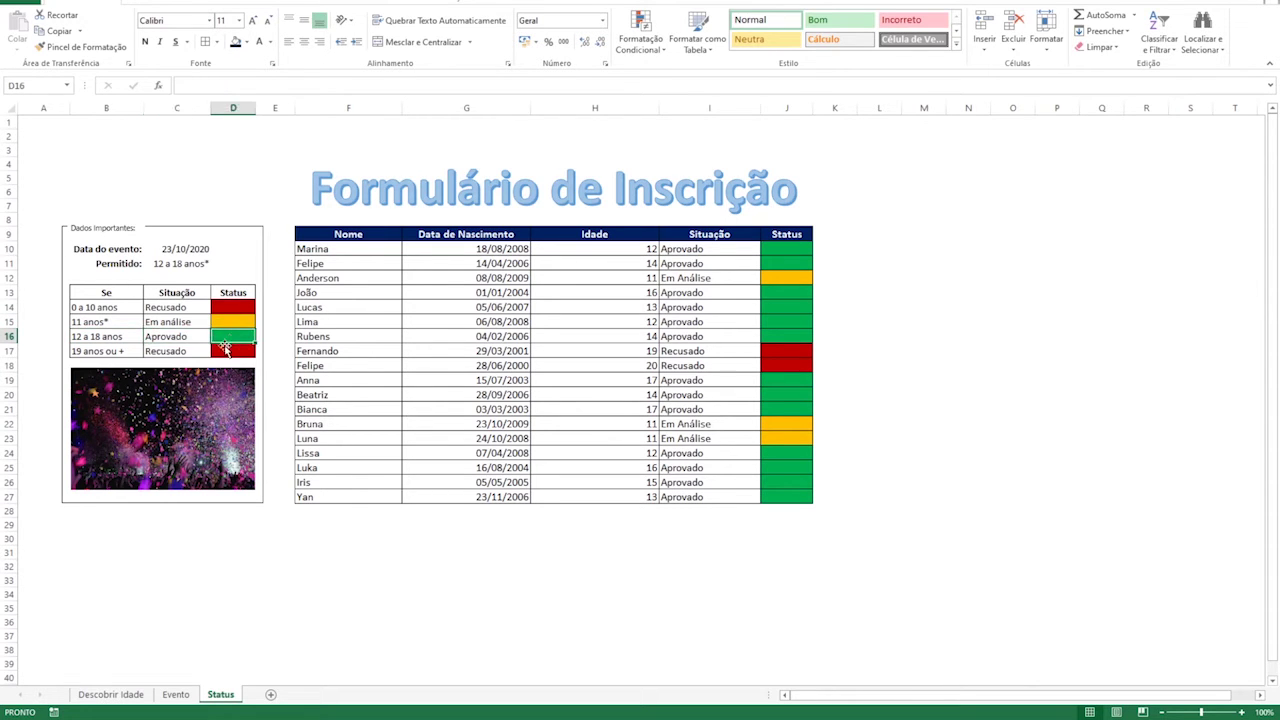
left_click(128, 352)
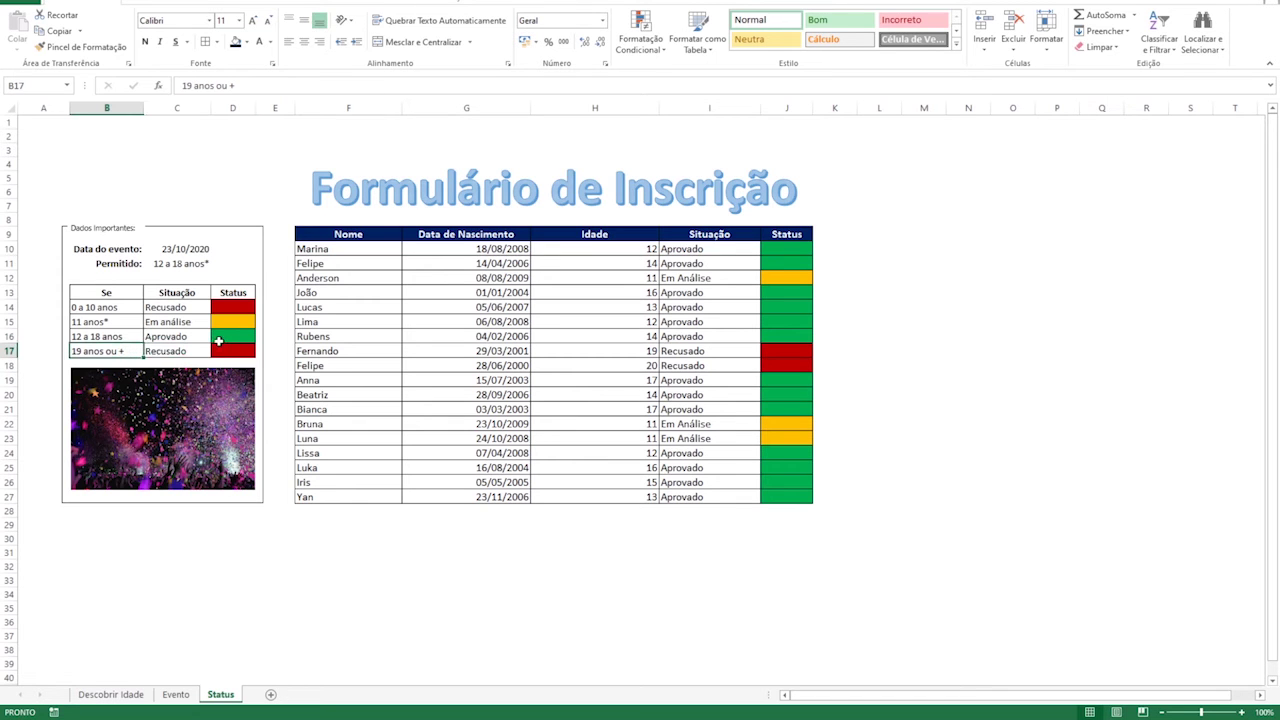
left_click(186, 350)
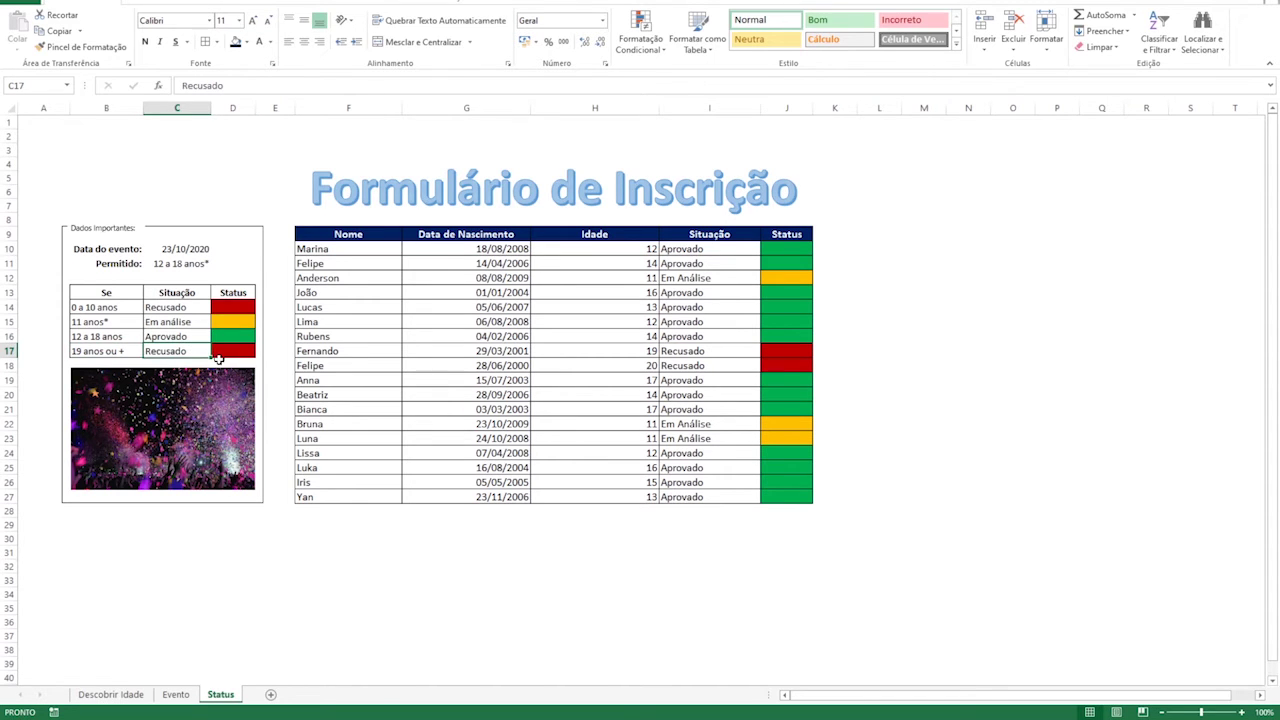
left_click(226, 350)
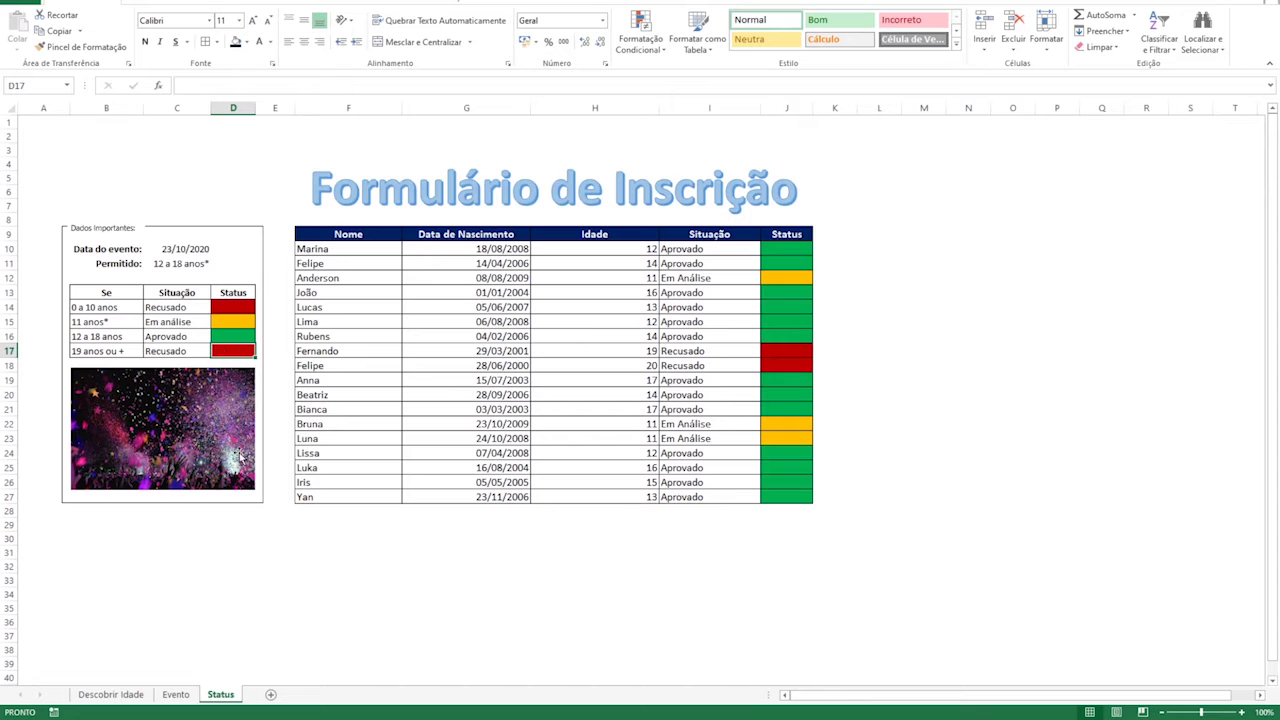
Step: On the Evento sheet, locate Anderson's name and birth date and select his Idade cell H10
left_click(193, 698)
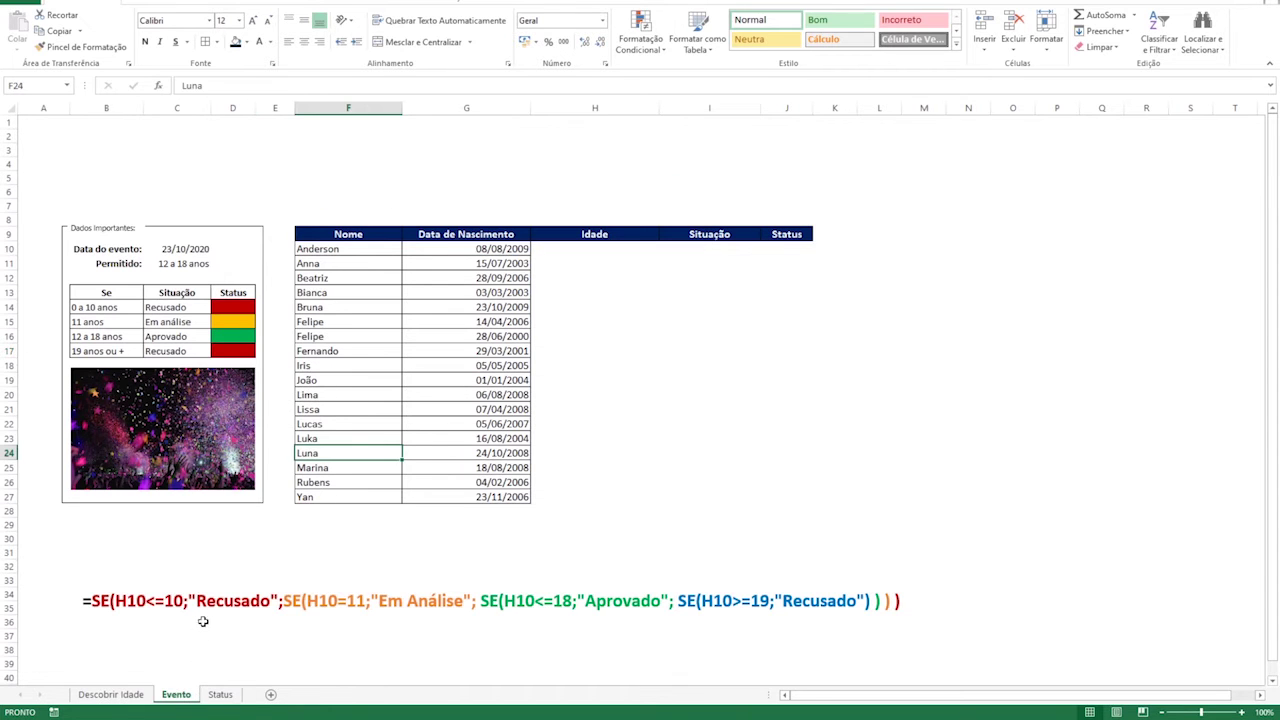
left_click(595, 249)
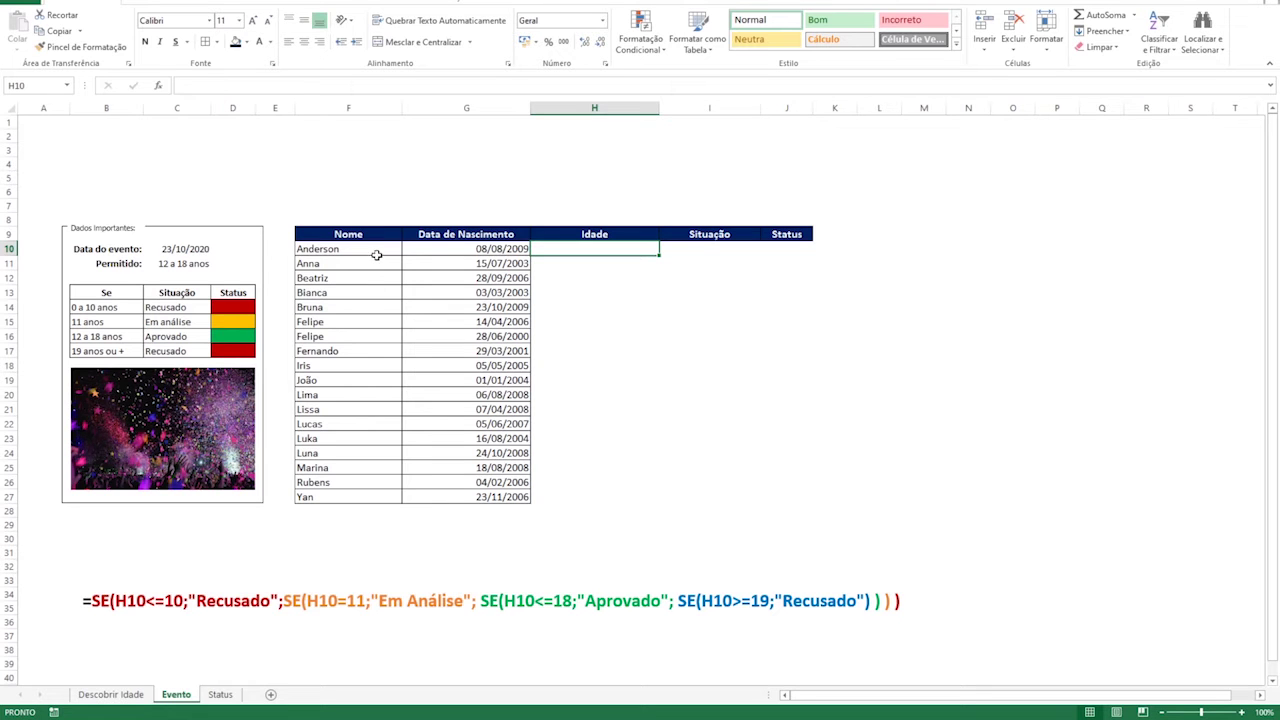
left_click(375, 253)
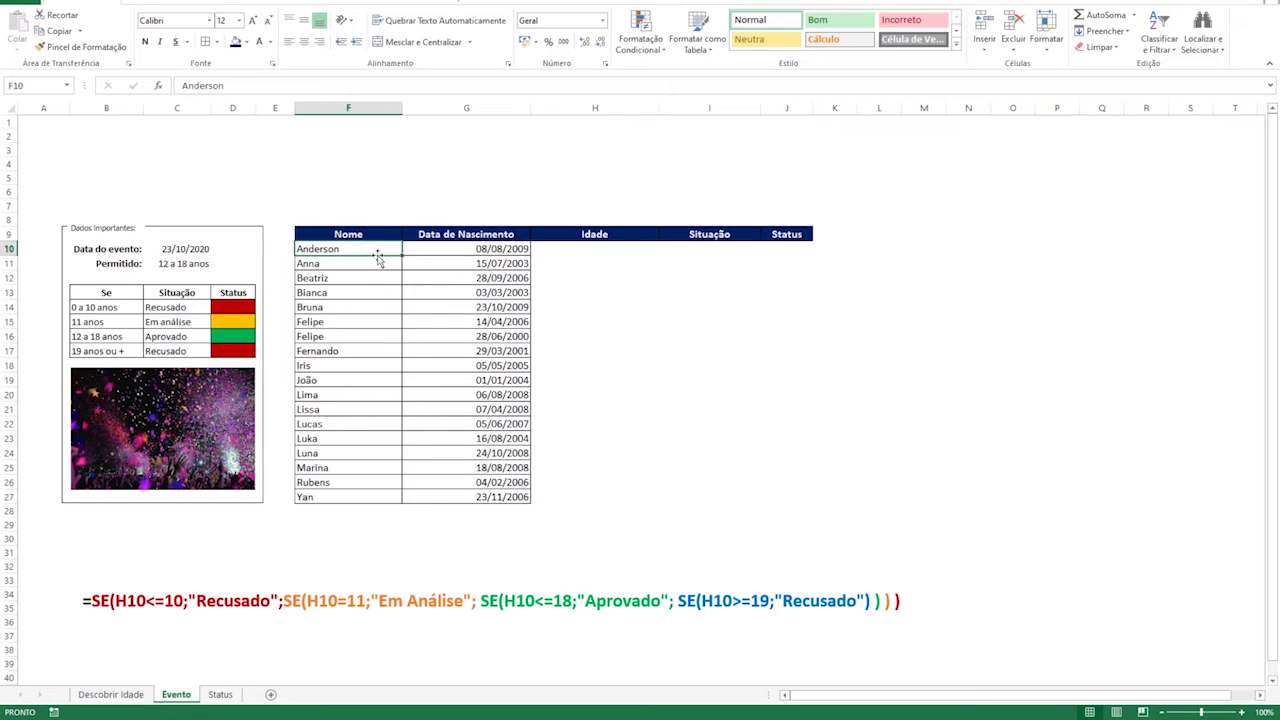
left_click(459, 246)
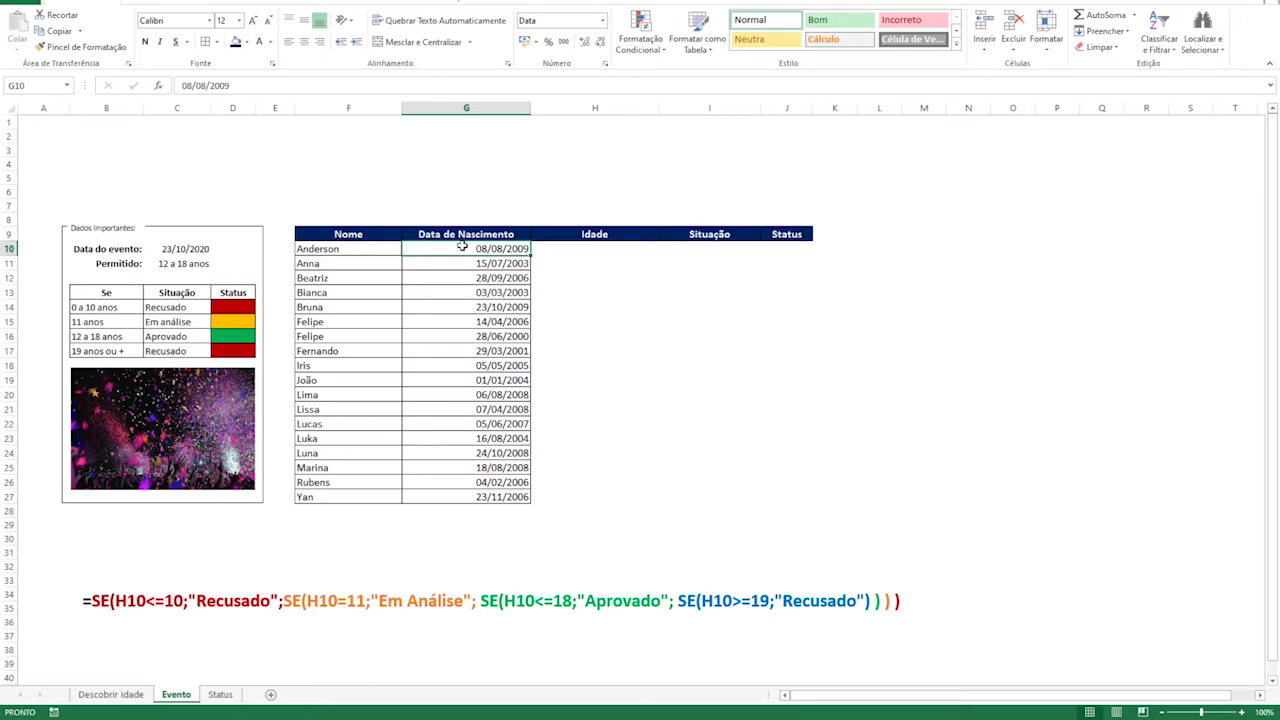
left_click(579, 248)
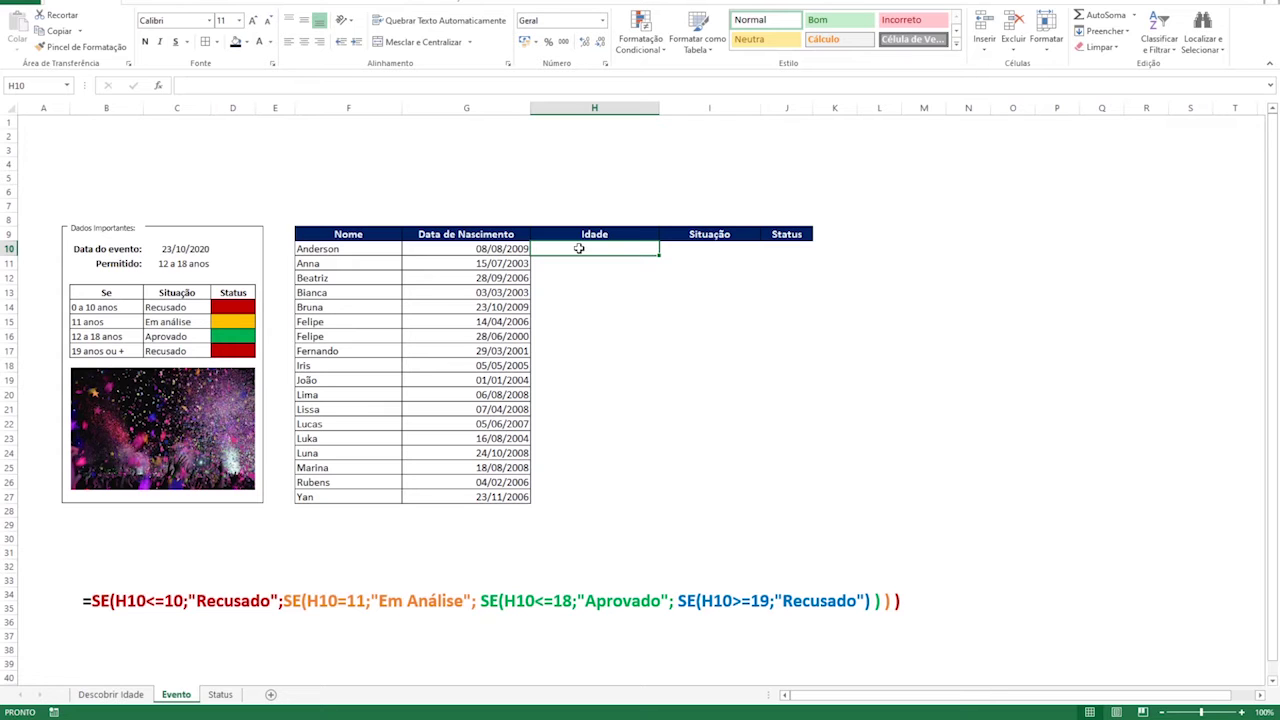
Step: Enter =DATADIF(G10;$C$10;"y") in H10, locking the event date as an absolute reference
type("=datadif(")
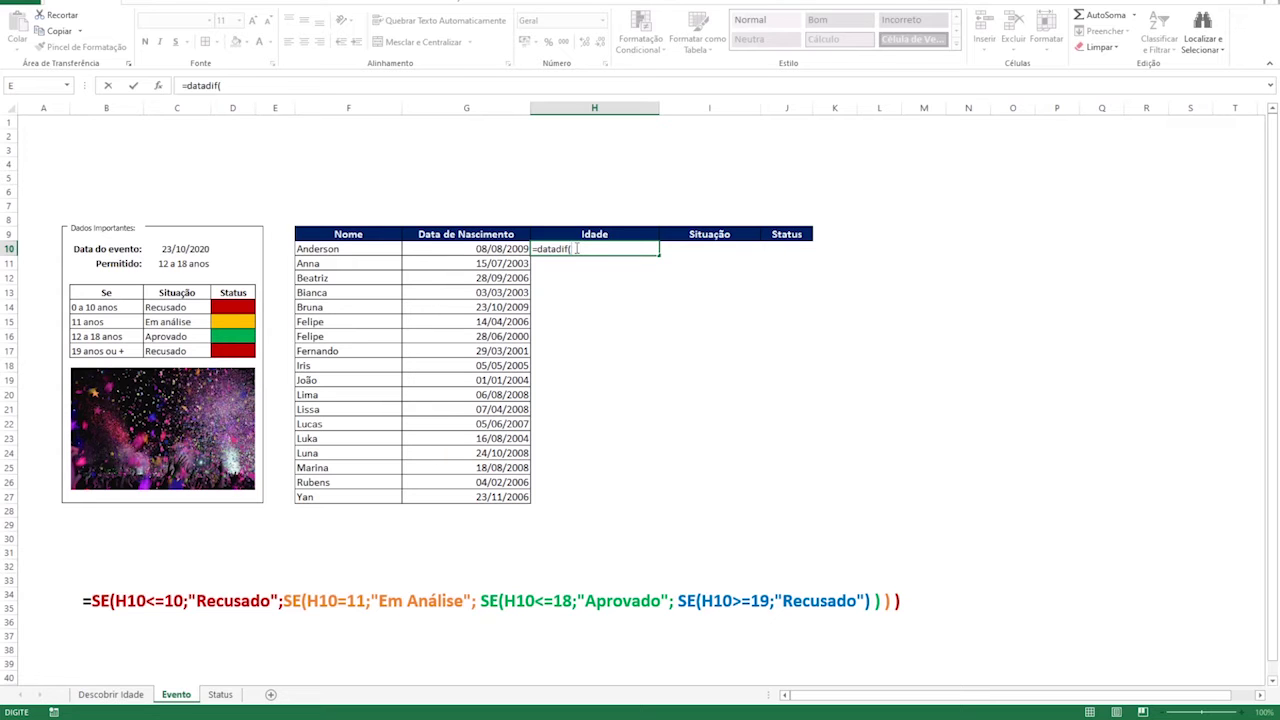
left_click(493, 254)
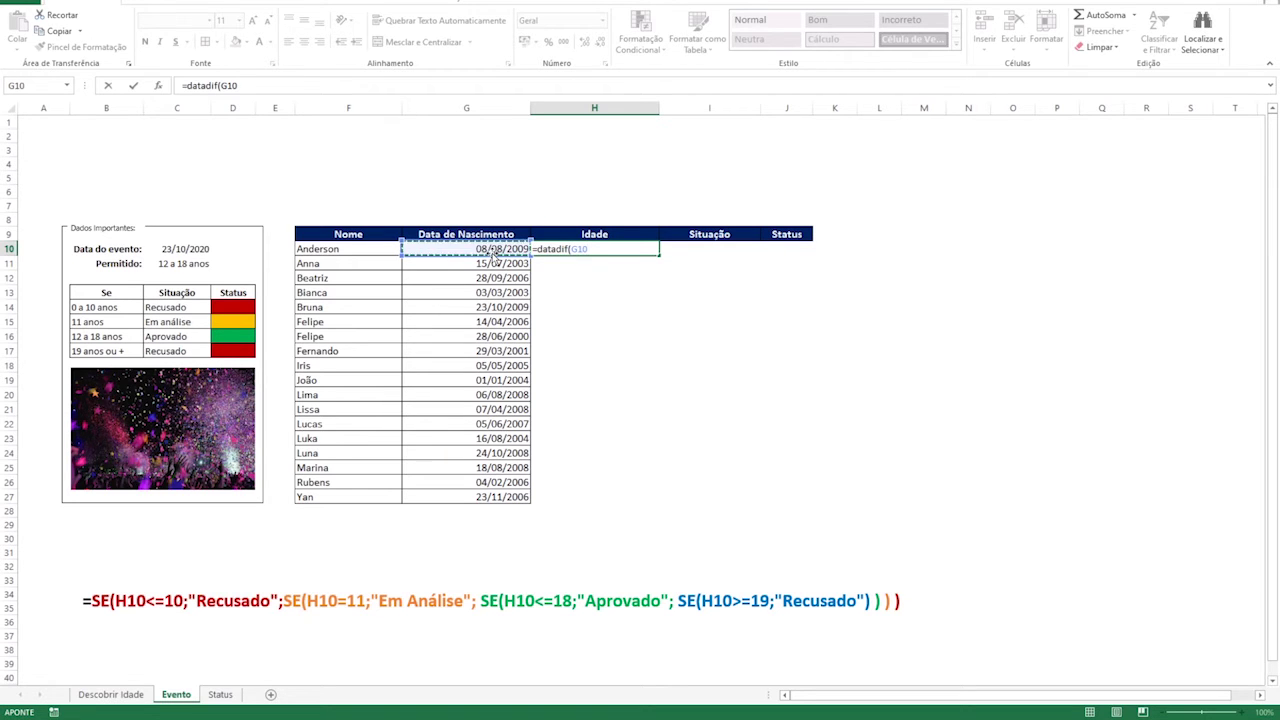
type(";")
left_click(186, 249)
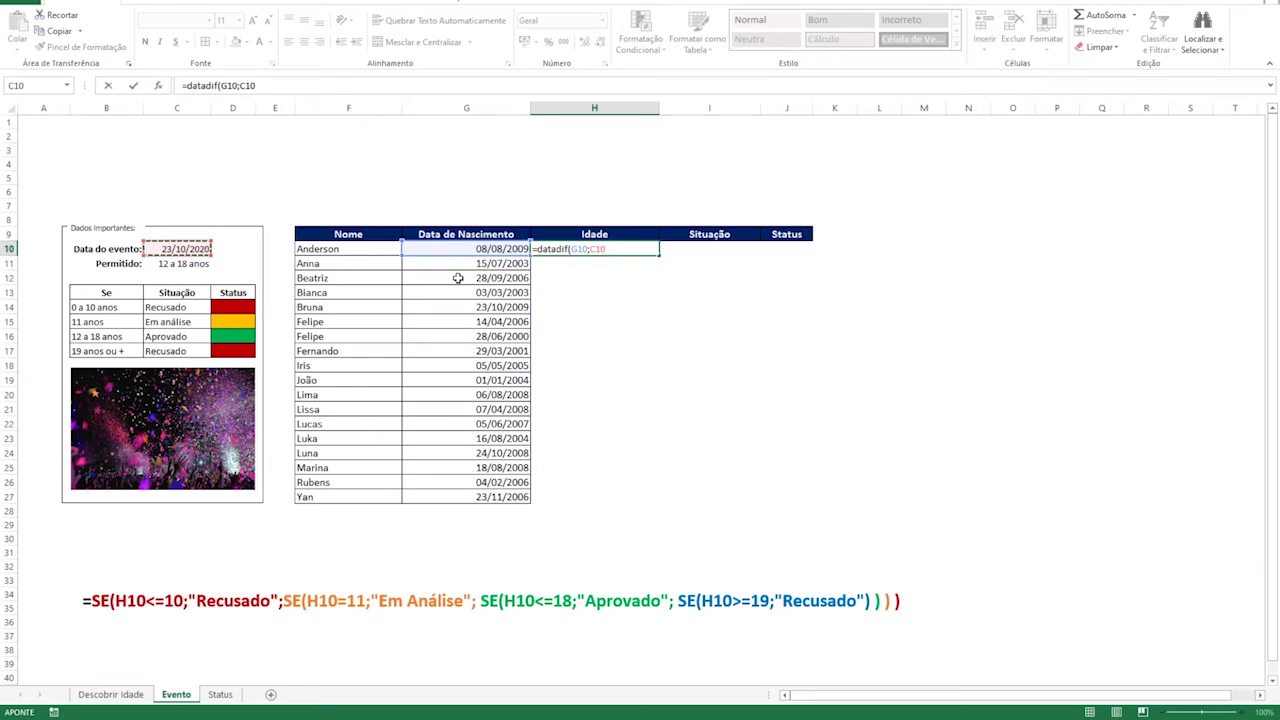
key("F4")
left_click(361, 86)
type(";")
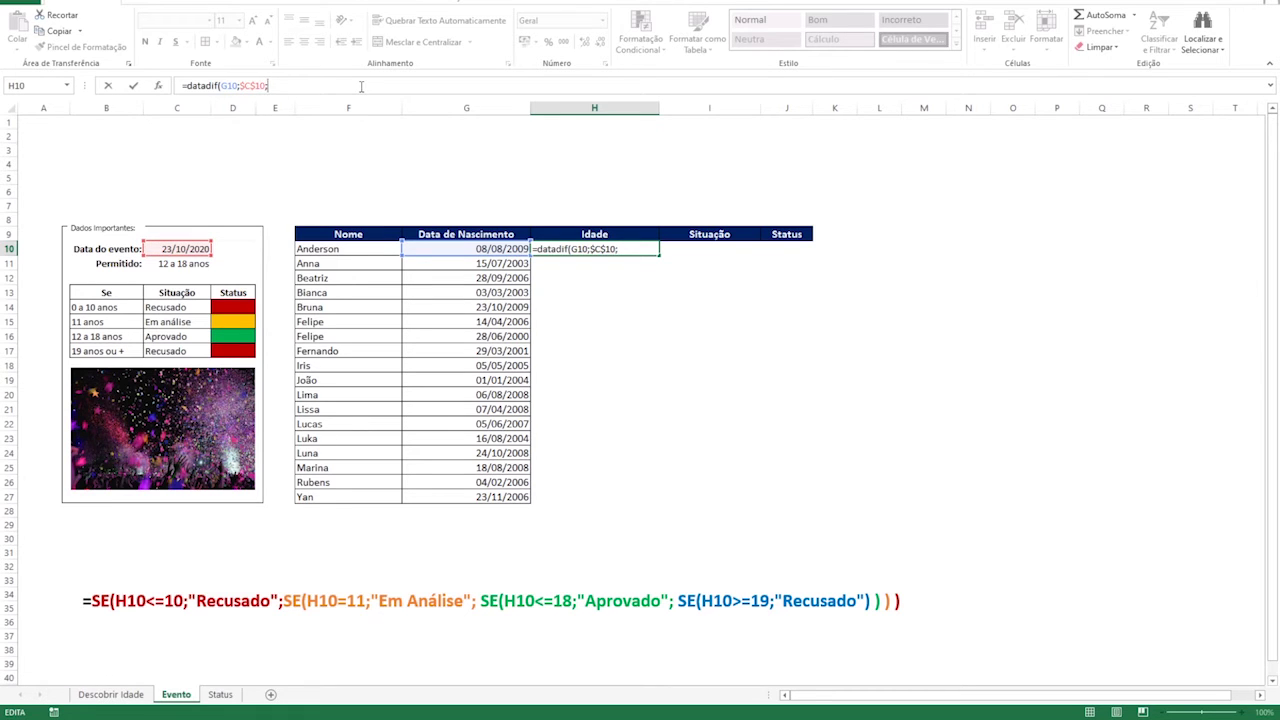
type("\"y\"")
key("Return")
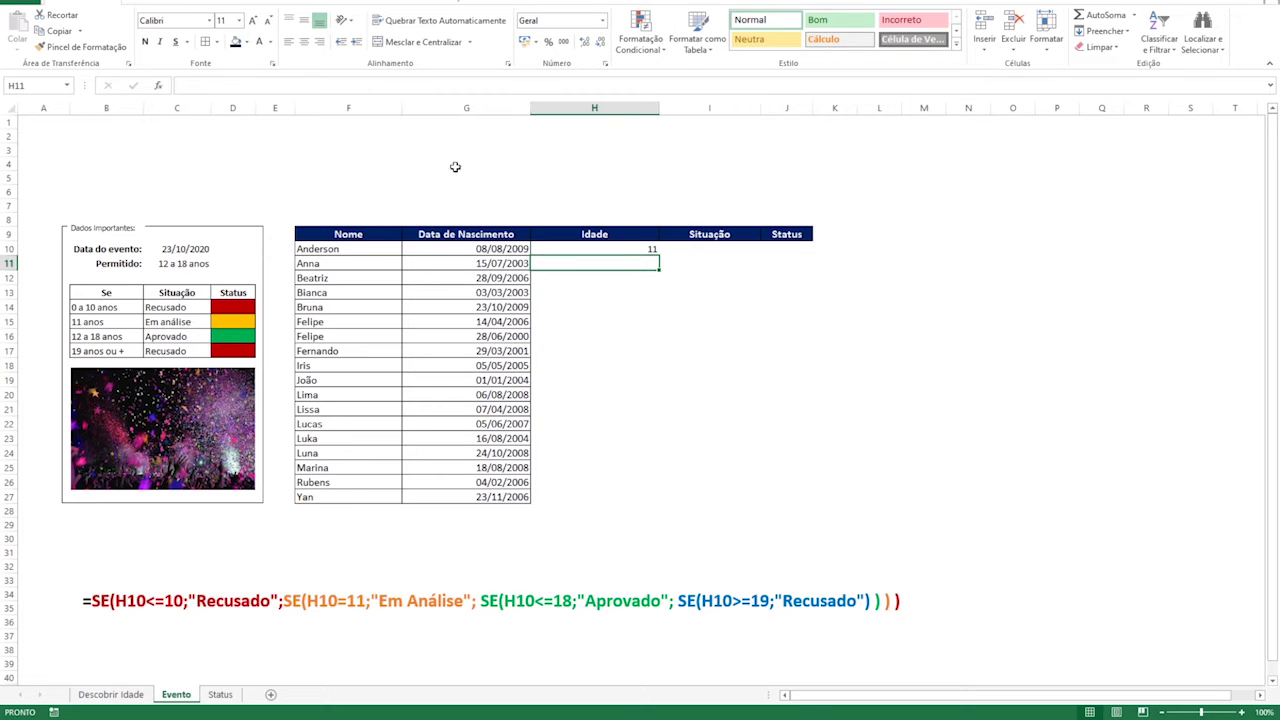
Step: Fill the H10 age formula down the whole Idade column
left_click(642, 250)
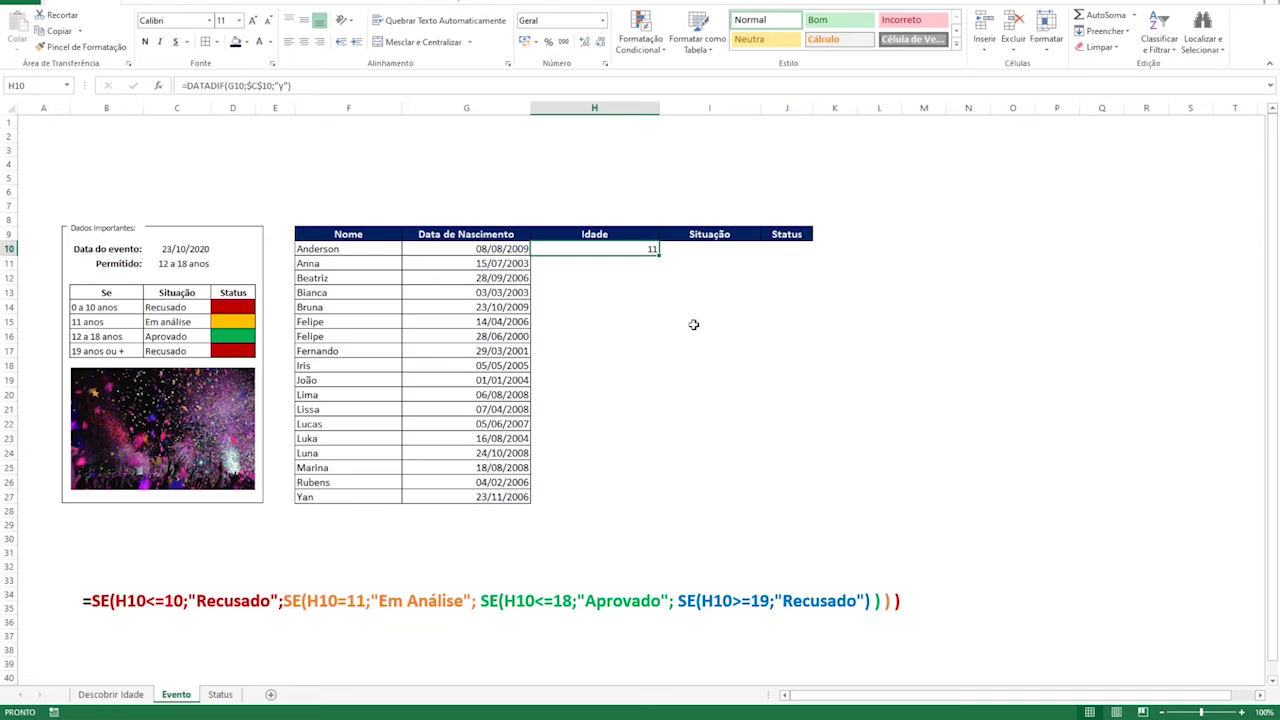
double_click(659, 256)
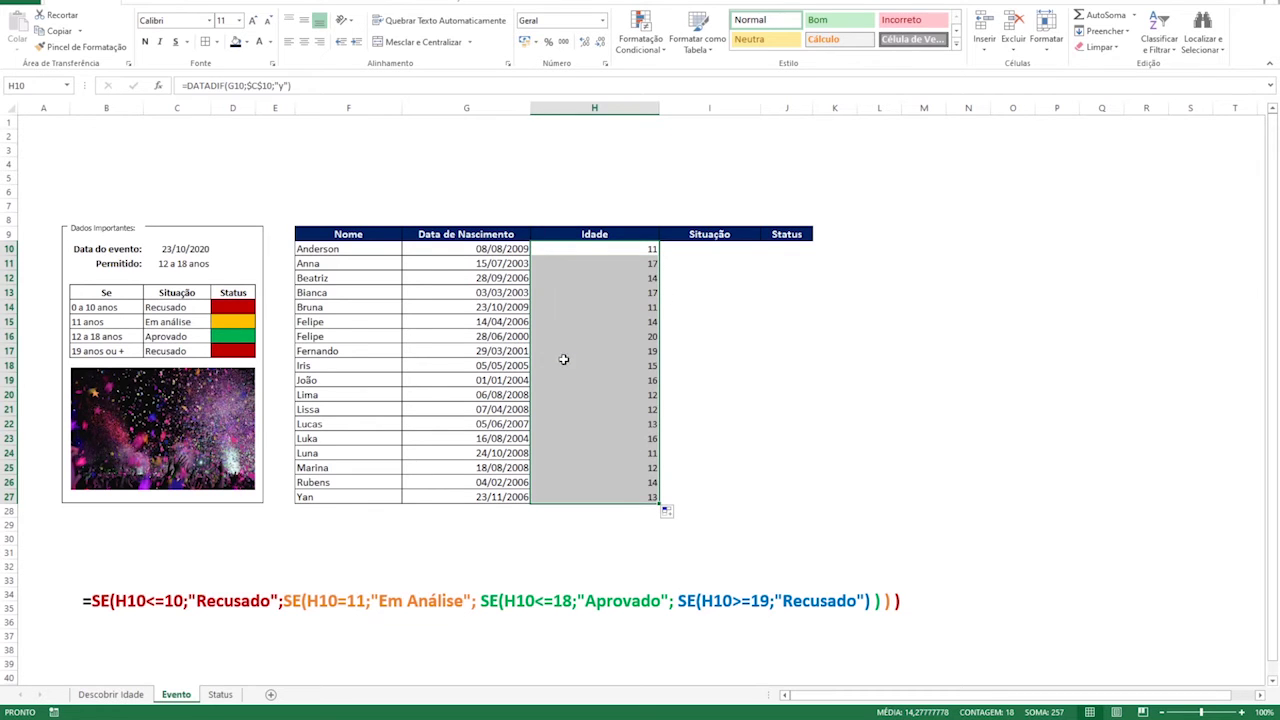
left_click(1137, 380)
left_click(710, 249)
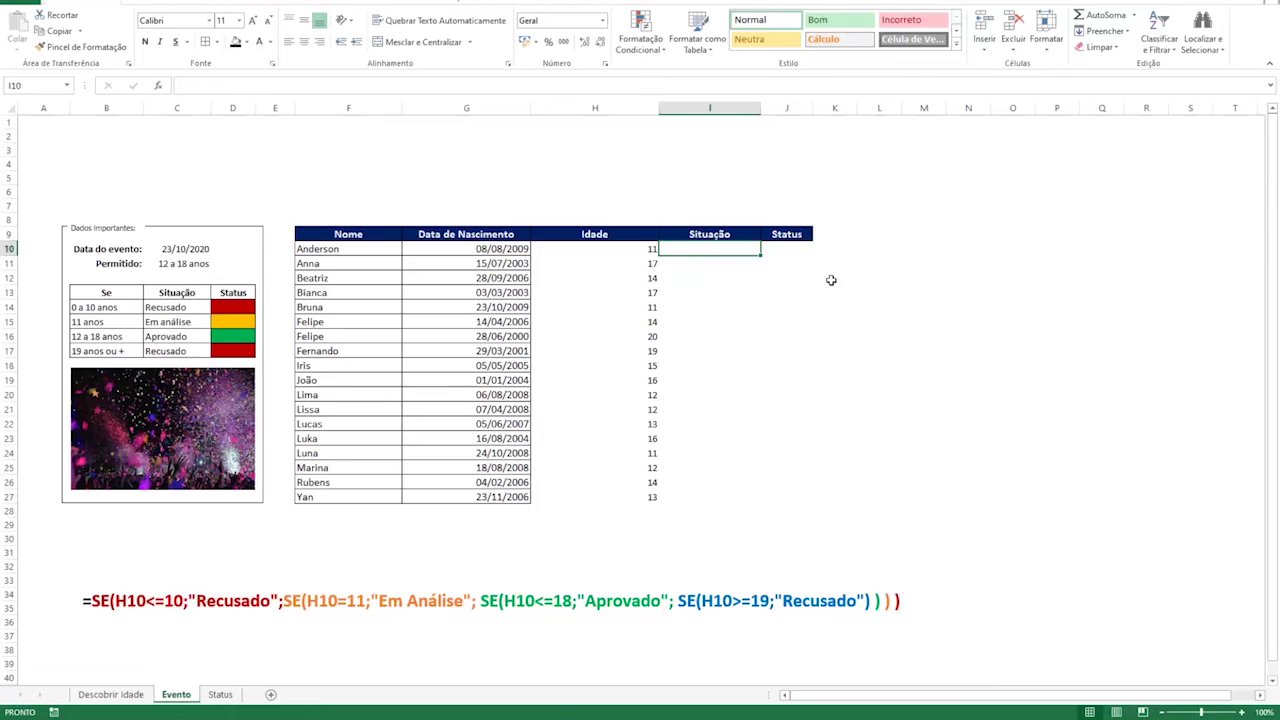
left_click(711, 234)
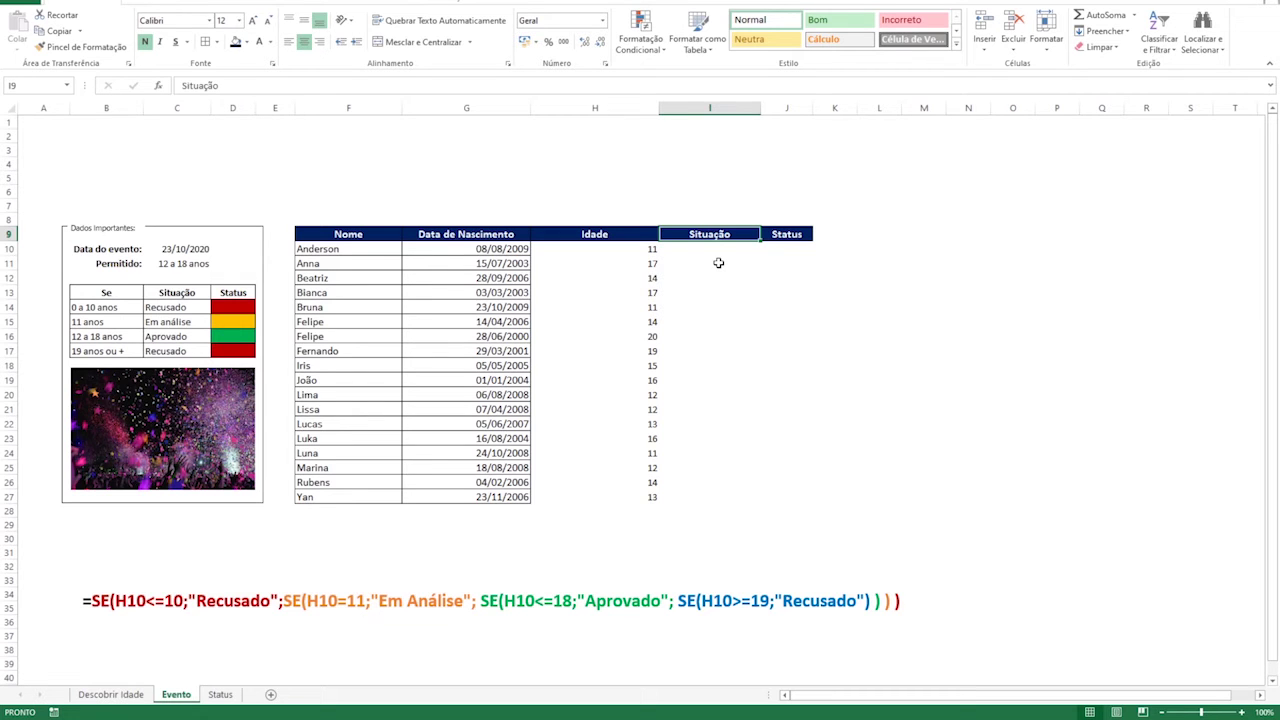
left_click(714, 249)
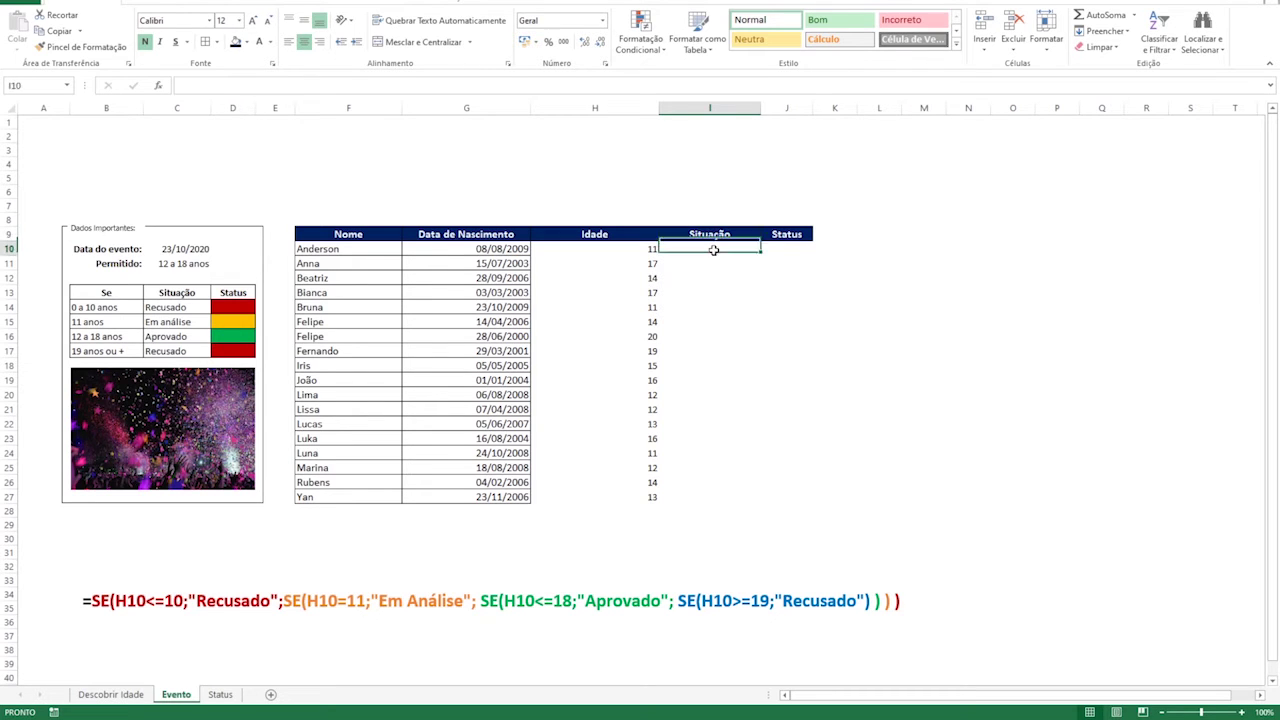
left_click(118, 590)
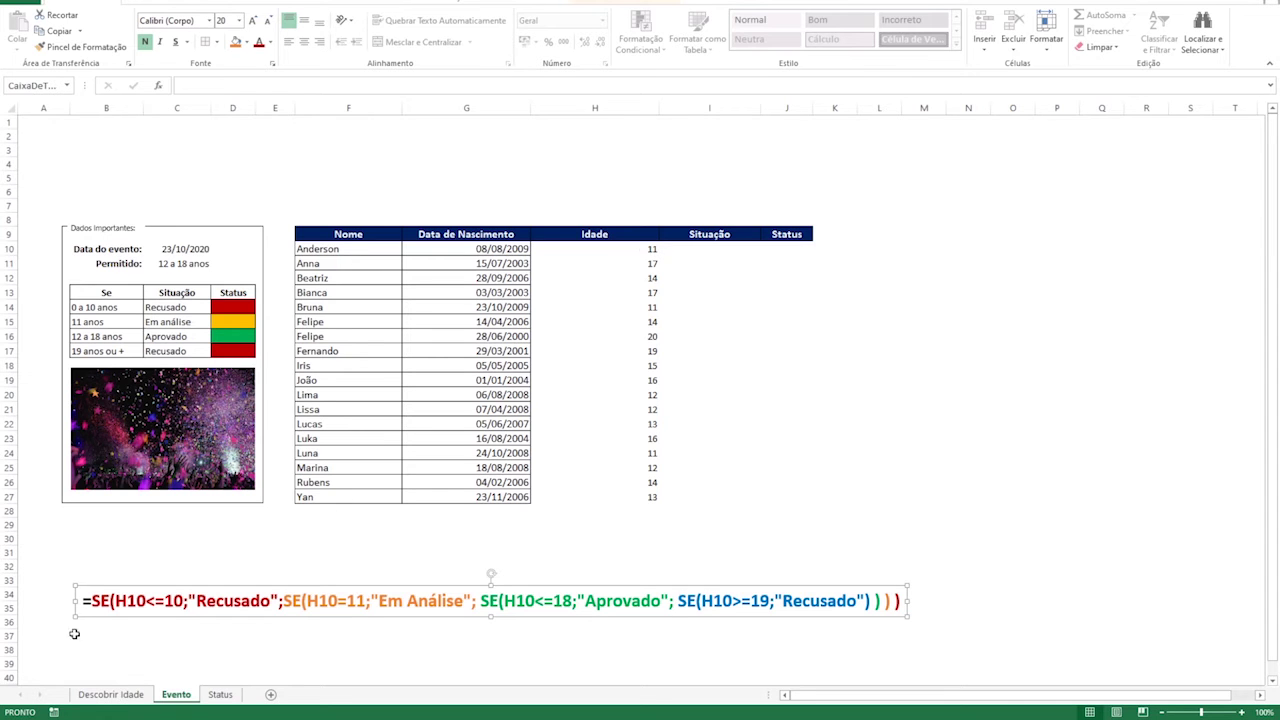
left_click_drag(92, 600, 147, 601)
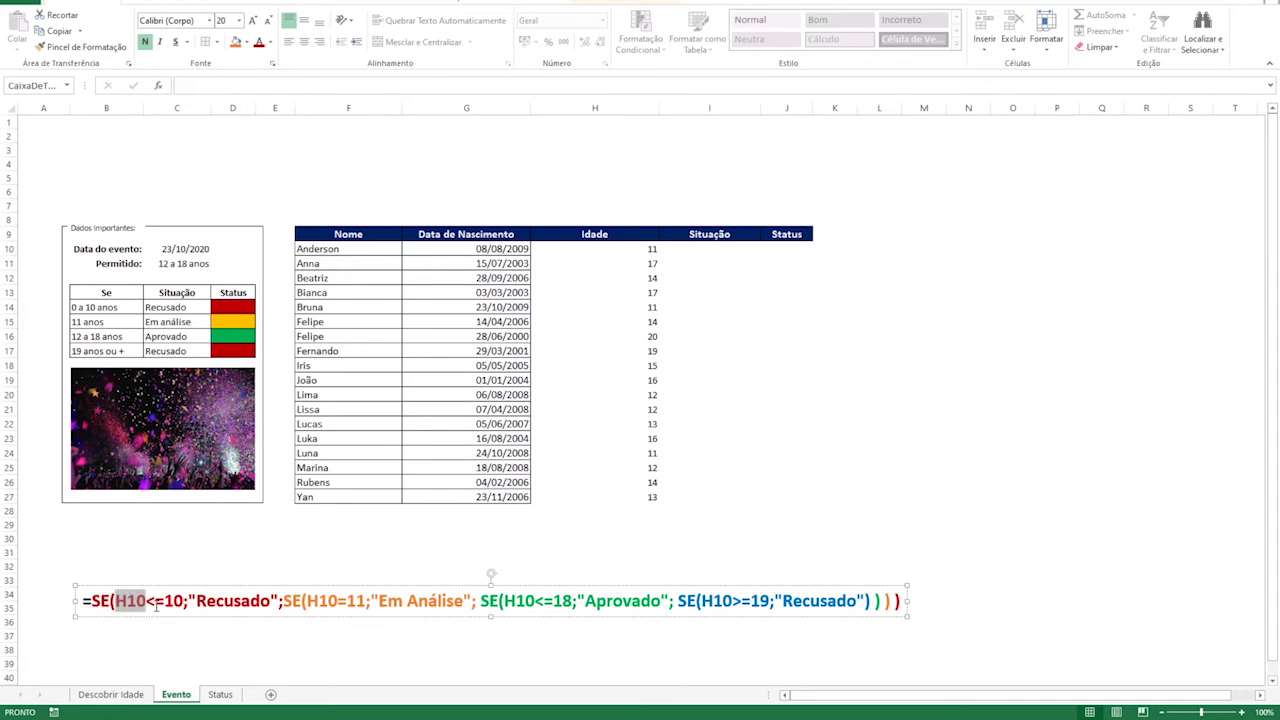
left_click_drag(130, 308, 235, 308)
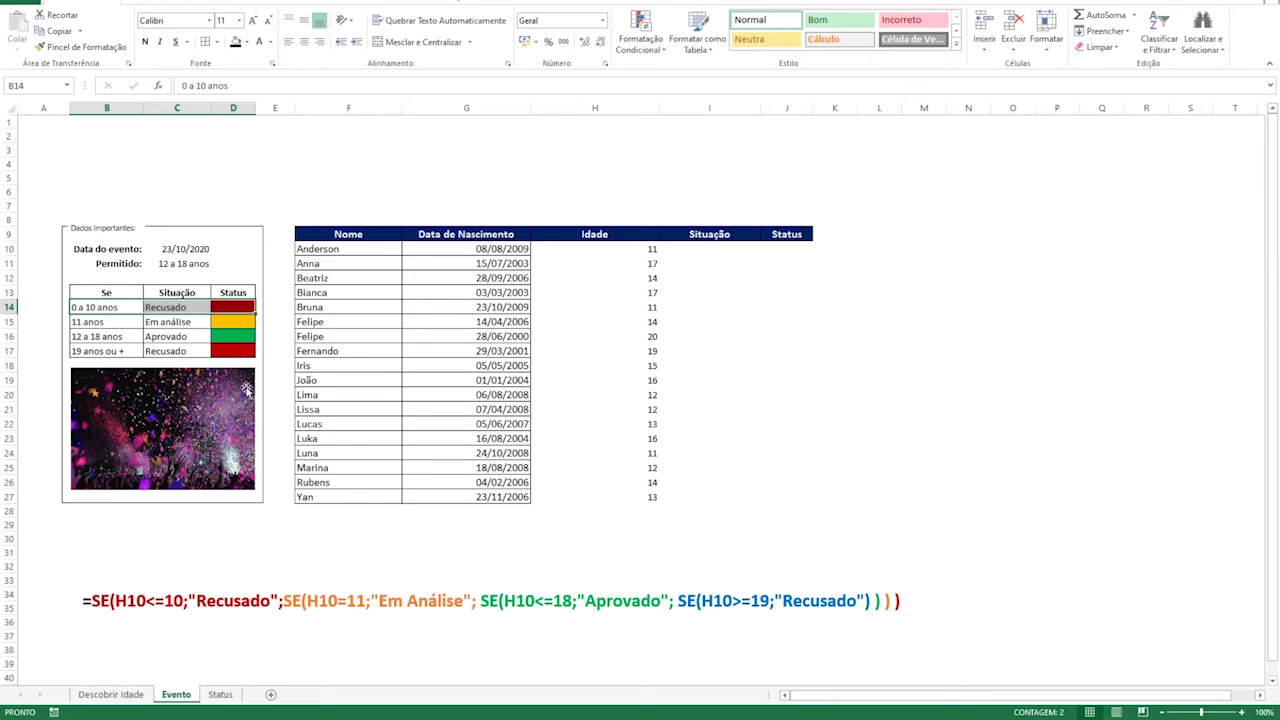
left_click_drag(189, 601, 285, 601)
left_click(279, 601)
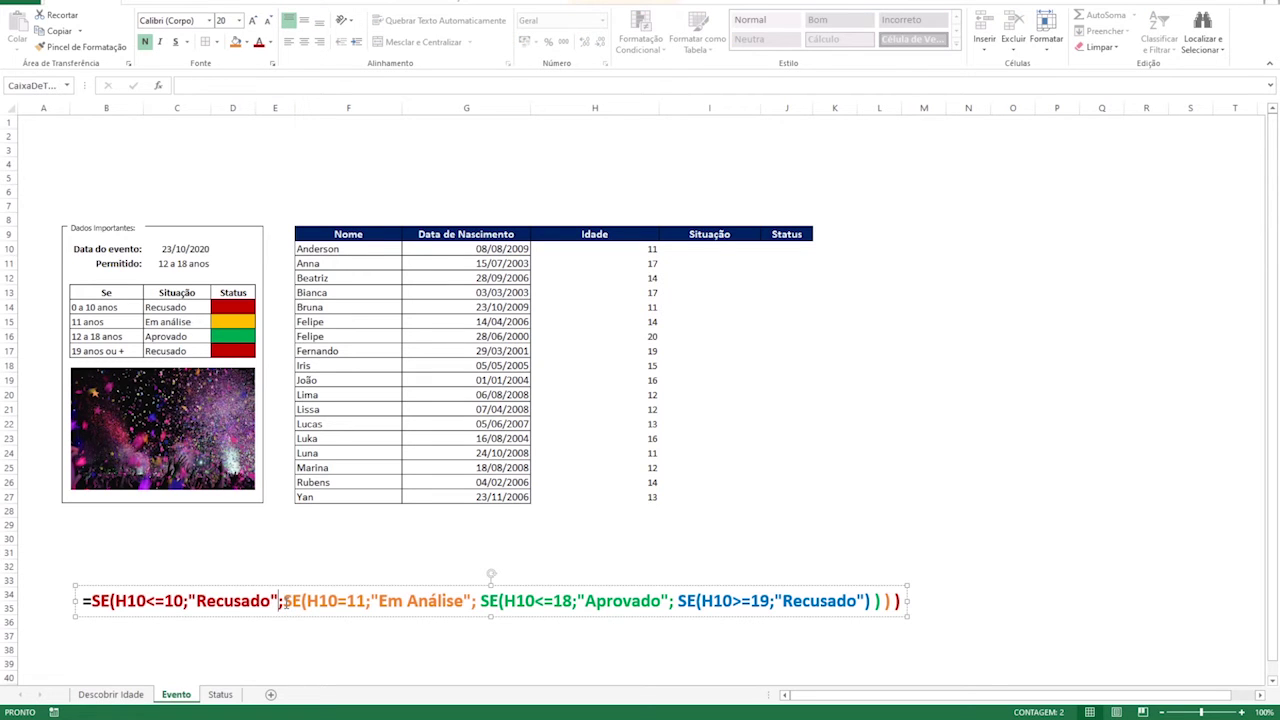
left_click_drag(283, 601, 338, 601)
left_click_drag(112, 321, 222, 324)
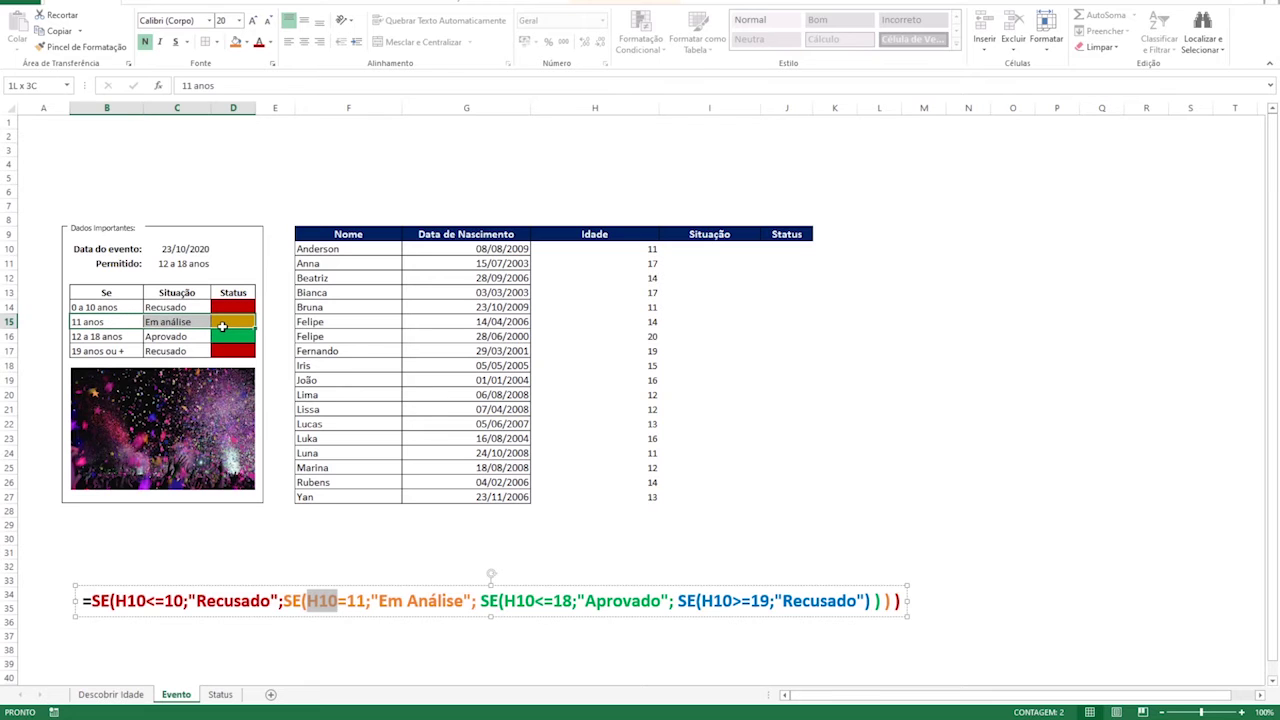
left_click(380, 603)
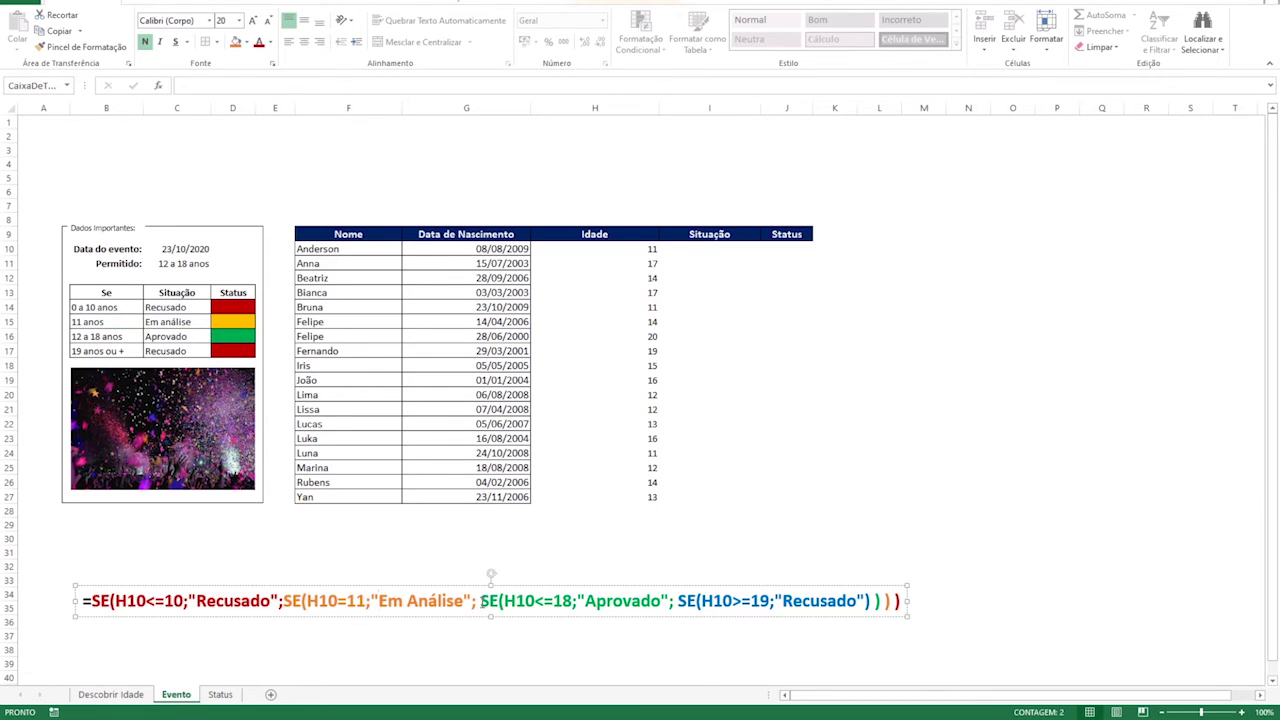
left_click(481, 601)
mouse_move(514, 601)
left_mouse_down()
mouse_move(537, 601)
mouse_move(504, 601)
left_mouse_up()
left_click_drag(92, 337, 250, 341)
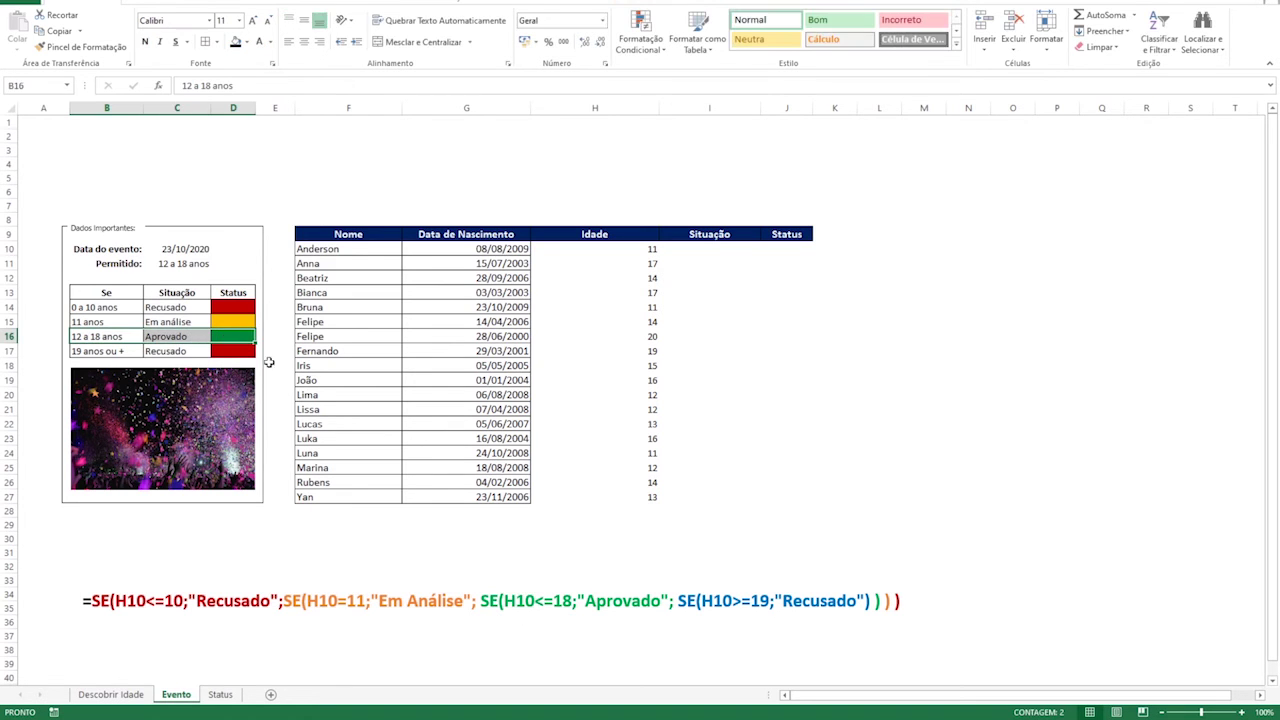
left_click(574, 601)
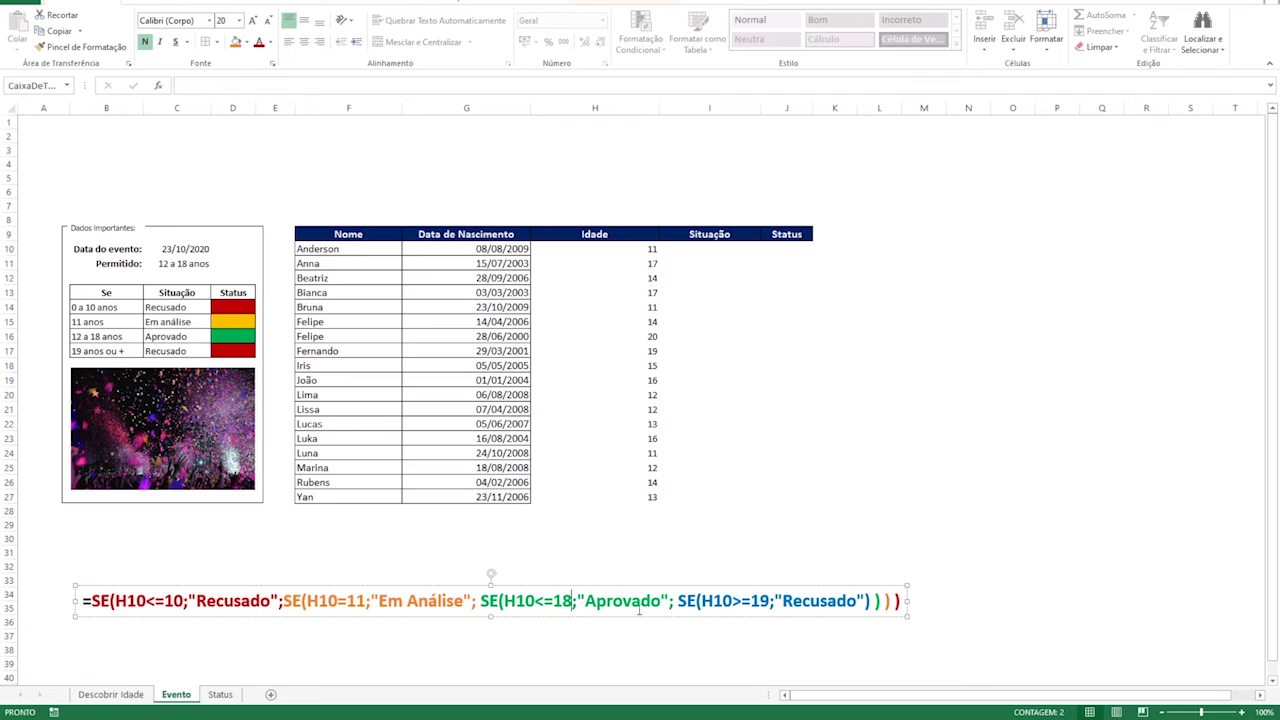
left_click(665, 604)
left_click_drag(735, 603, 698, 603)
left_click(733, 601)
left_click_drag(94, 351, 236, 351)
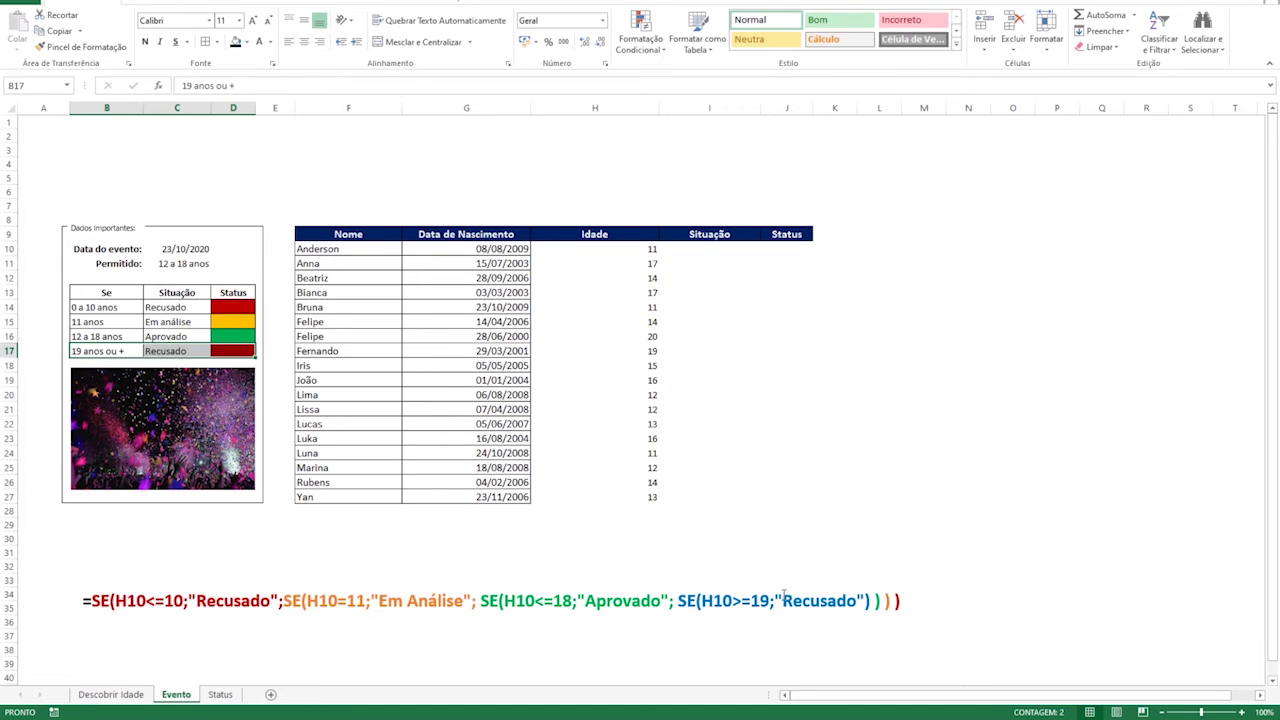
left_click_drag(783, 601, 857, 601)
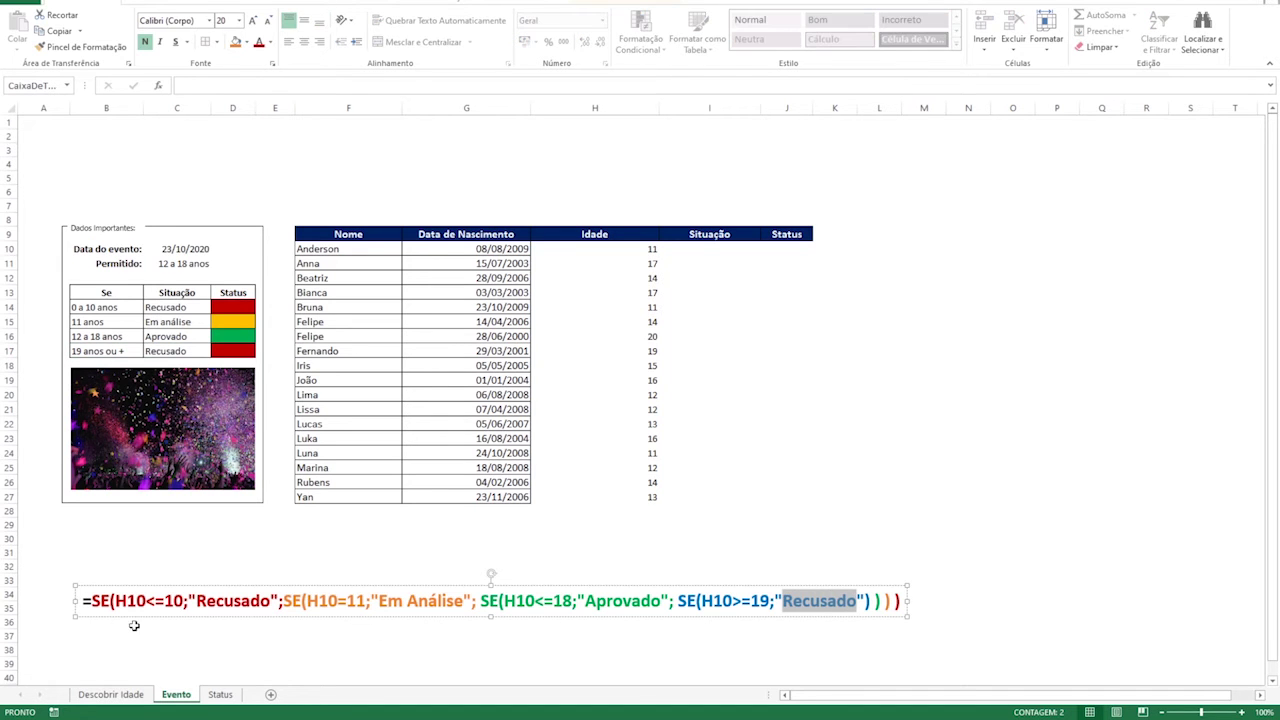
left_click(103, 601)
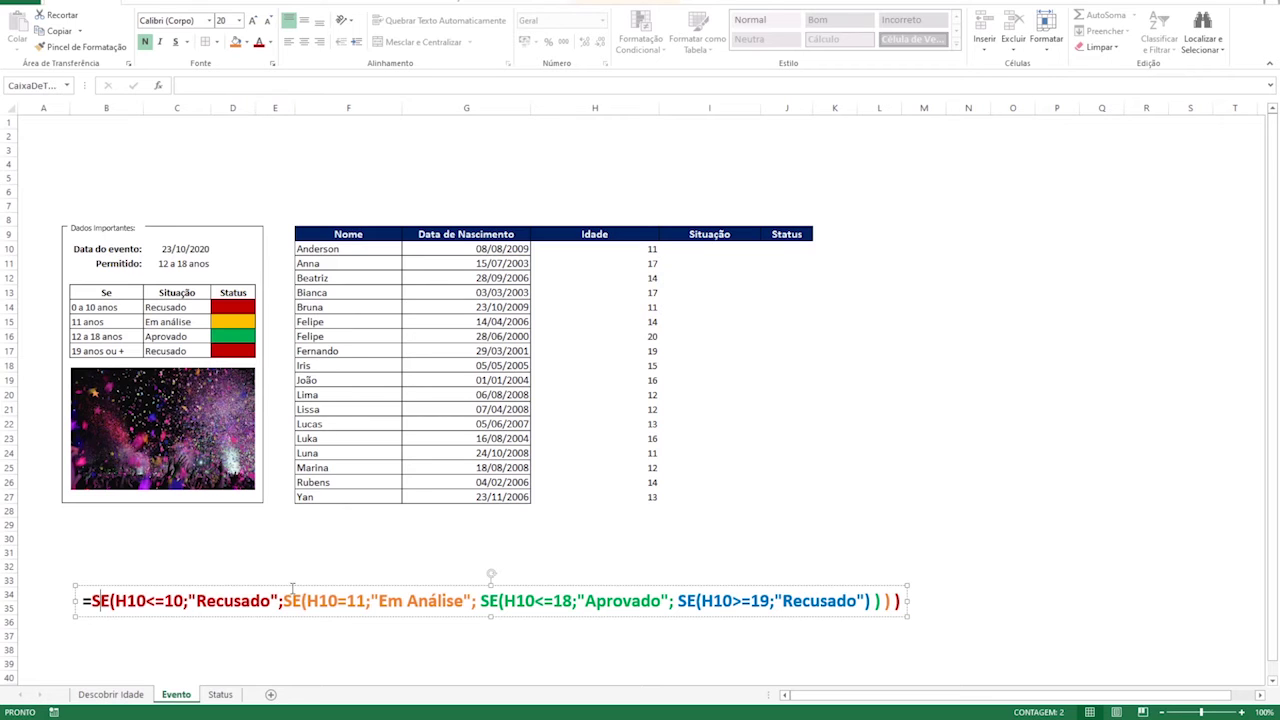
left_click(686, 601)
left_click(875, 601)
Step: Build the nested SE in I10: ≤10 Recusado, 11 Em Análise, ≤18 Aprovado, ≥19 Recusado
left_click(706, 252)
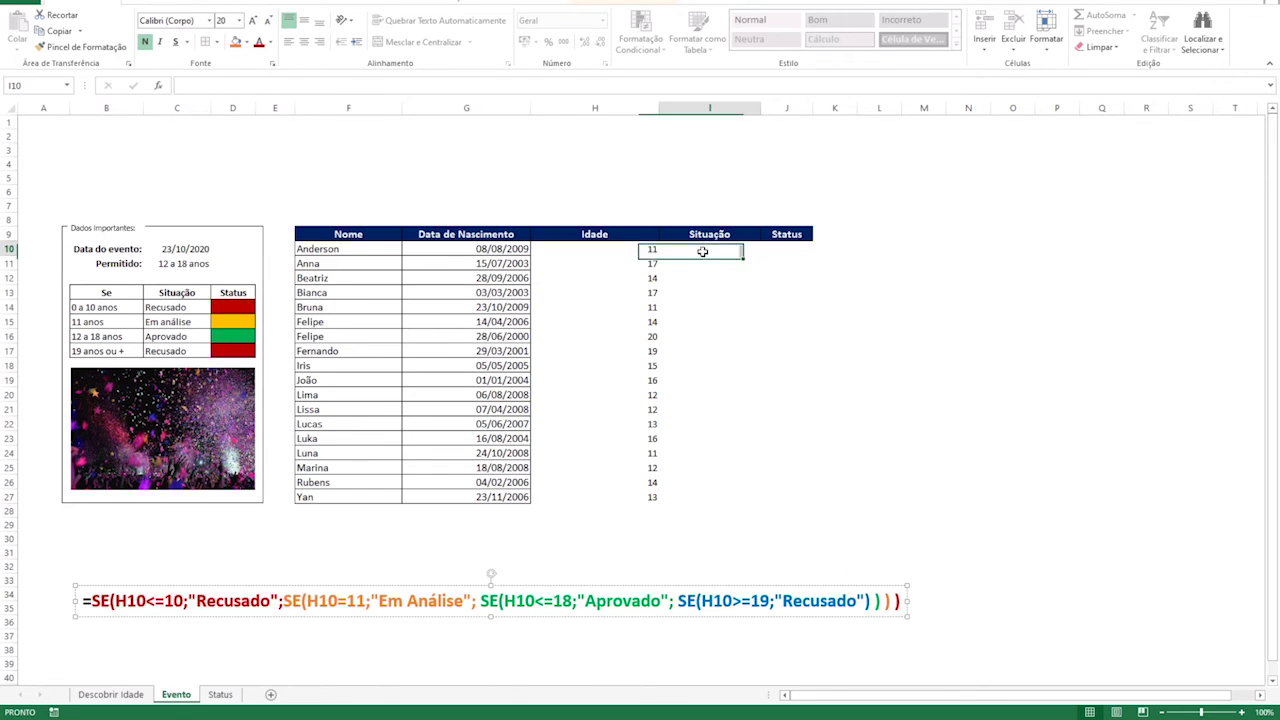
type("=")
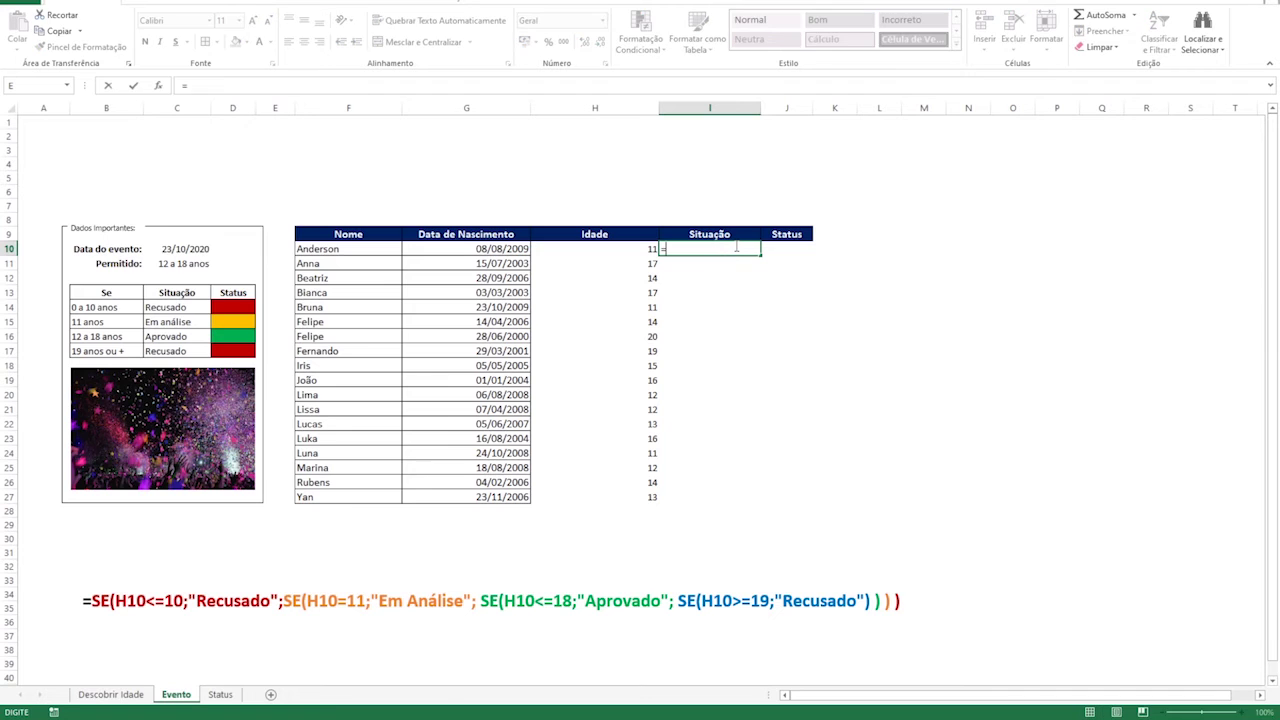
type("Se")
key("Tab")
left_click(625, 246)
type("<=10")
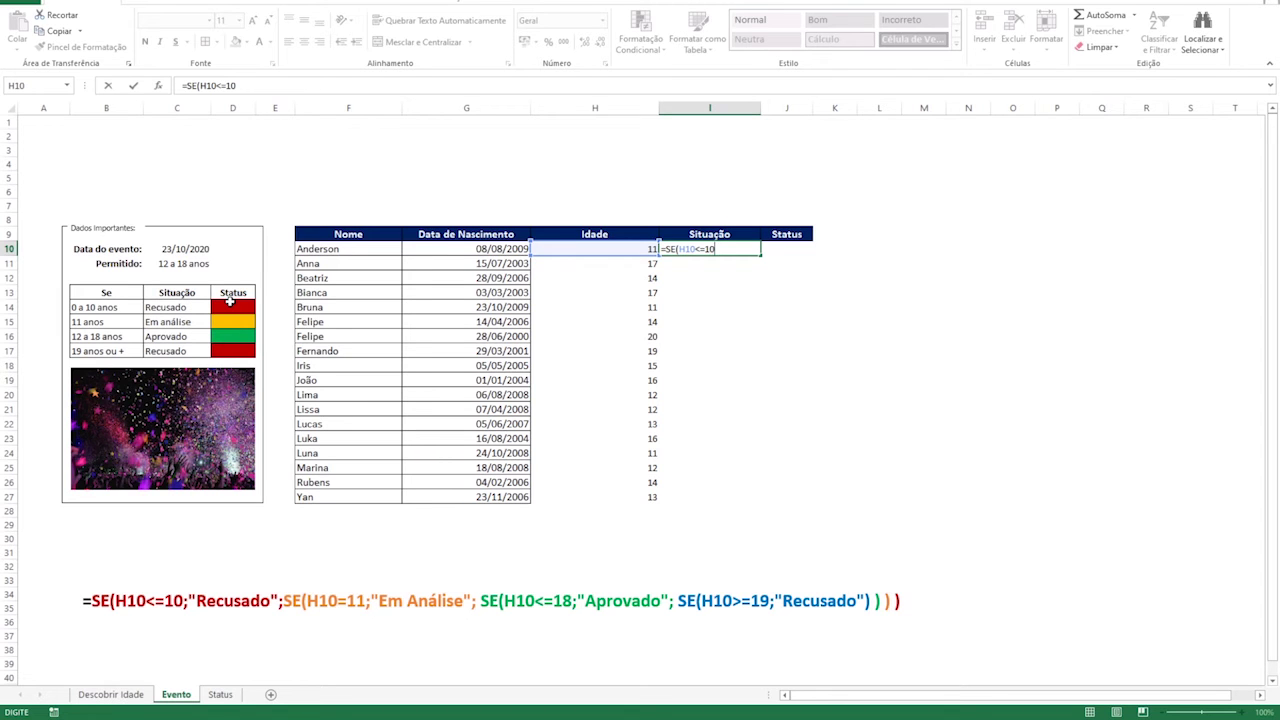
type(";\"")
type("Recusado\";")
type("SE(")
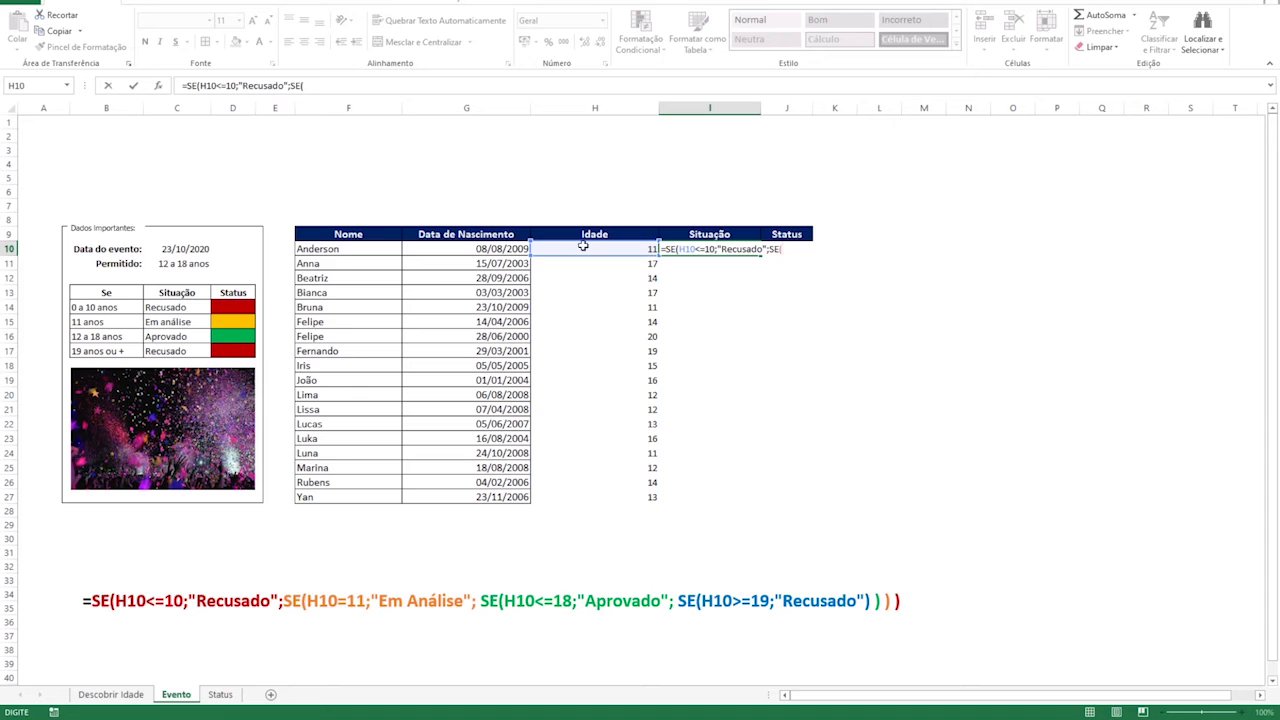
left_click(583, 246)
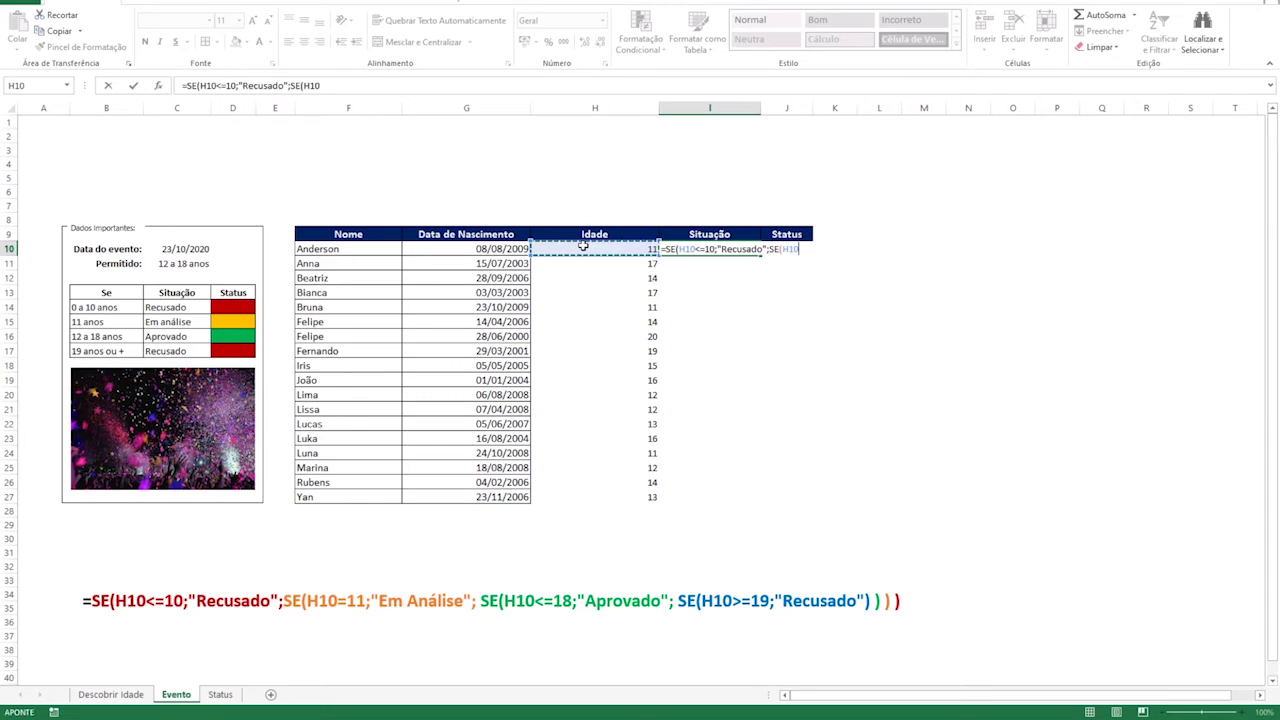
type("=11;")
type("\"Em Análise\"")
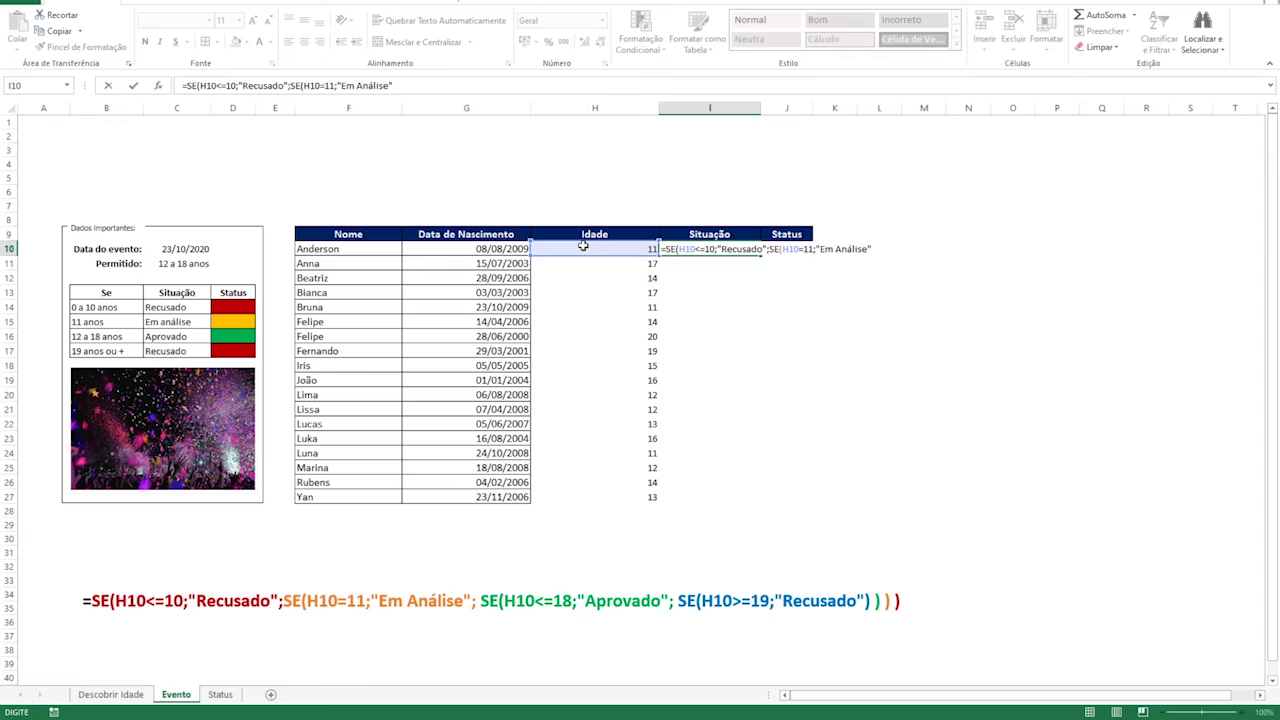
type(";")
type("SE(")
left_click(583, 246)
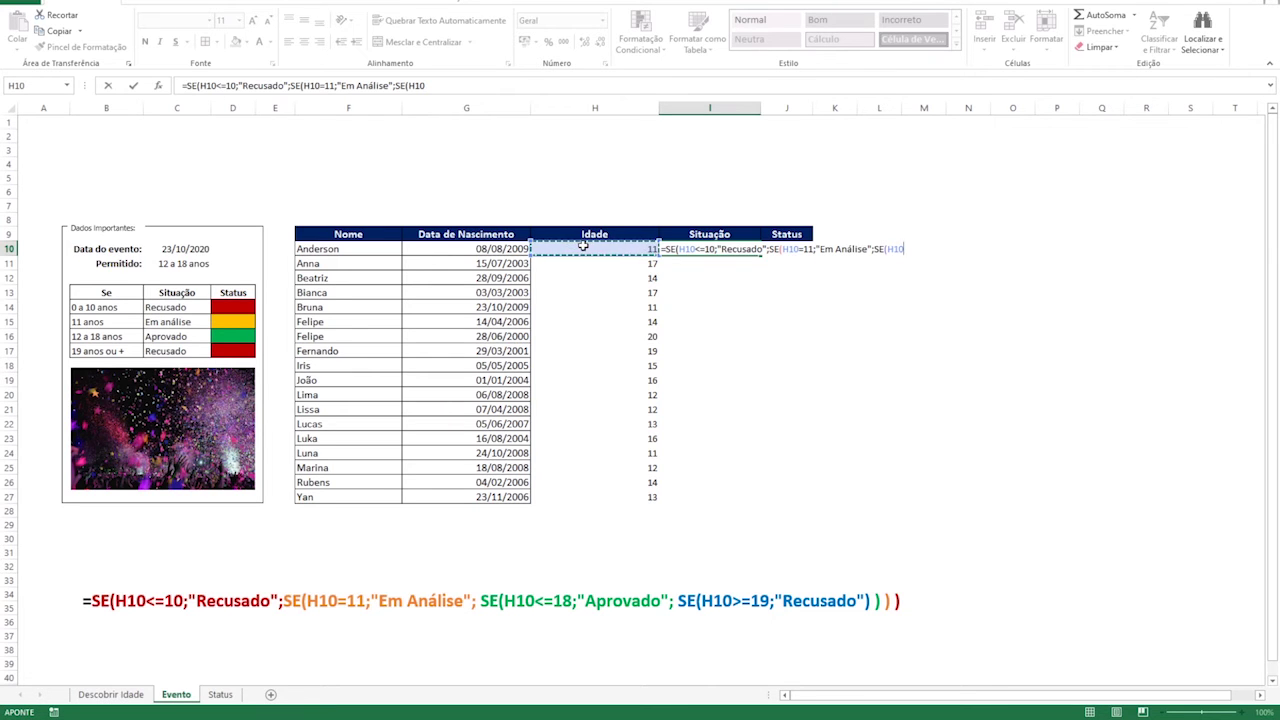
type("<=18;")
type("\"Aprovado\"")
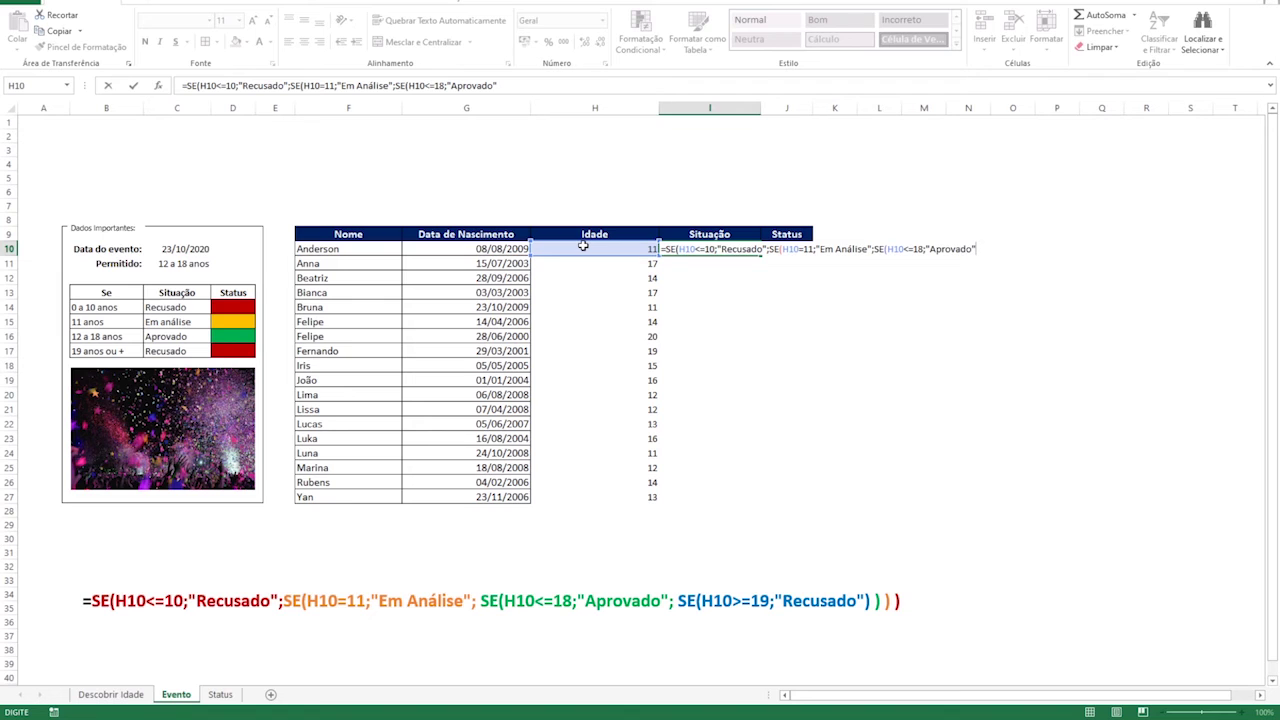
type(";")
type("SE(")
left_click(583, 246)
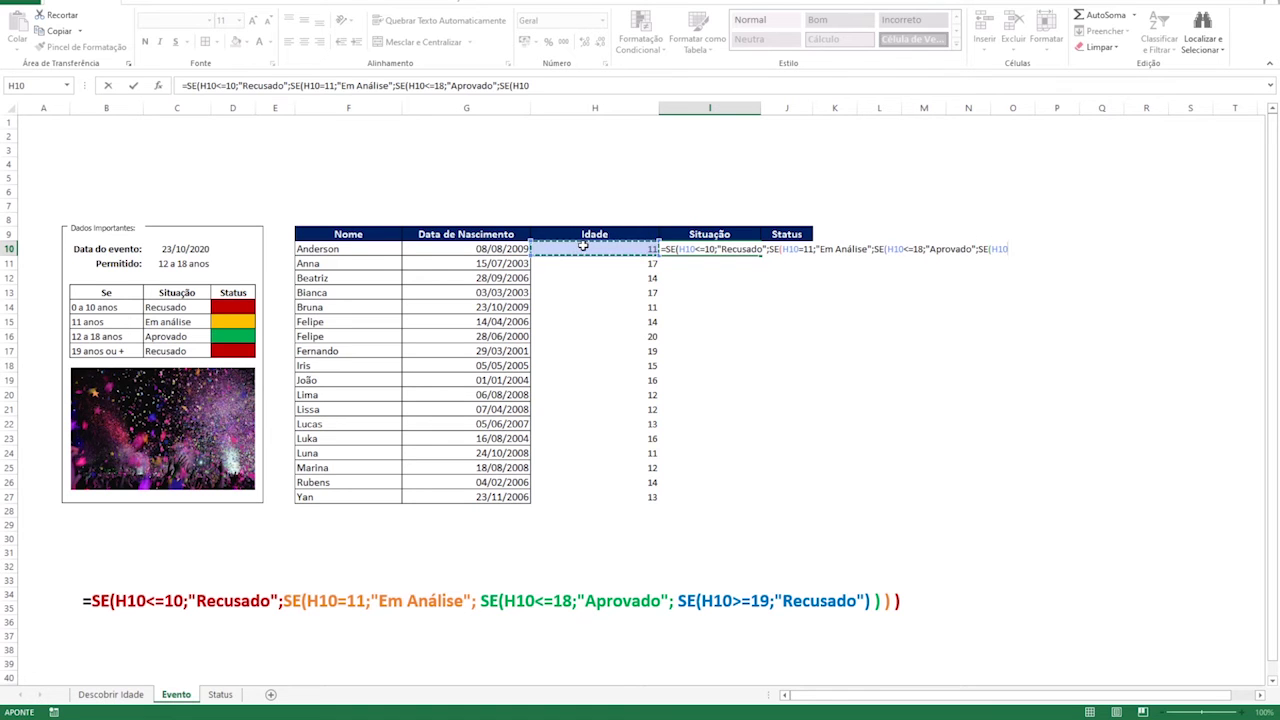
type(">")
type("=19;\"")
type("Recusado\"")
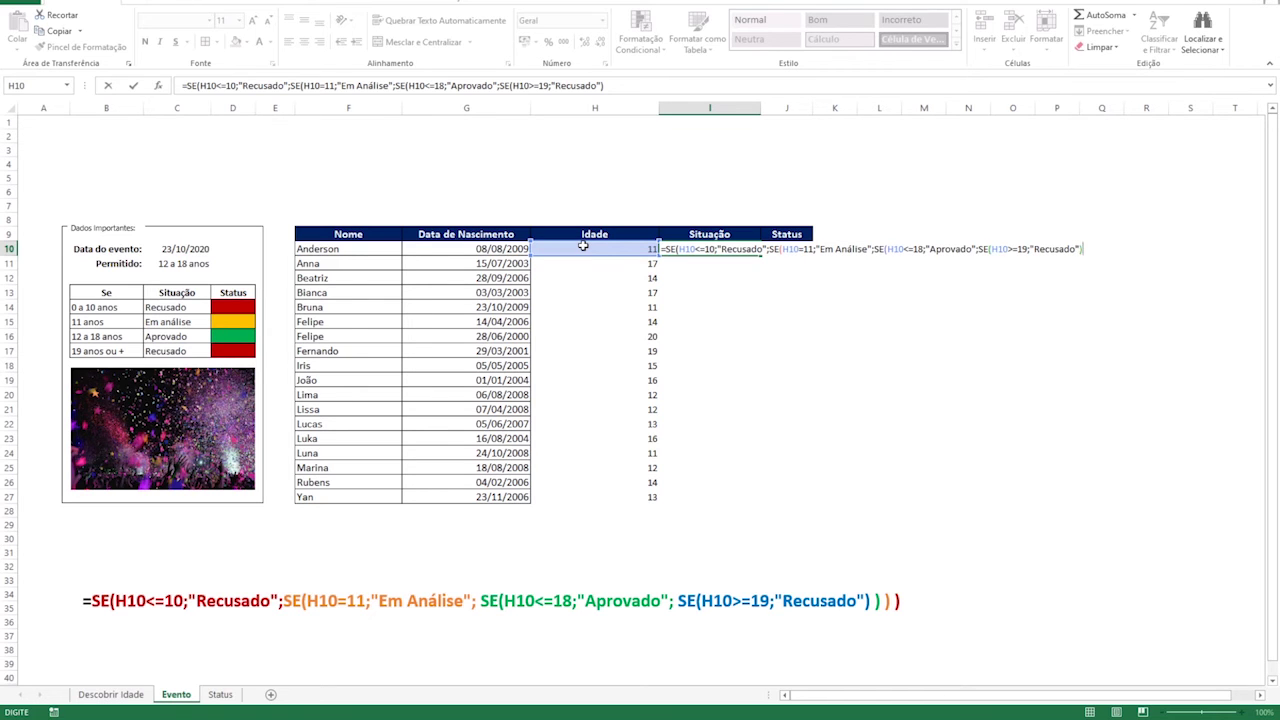
Step: Close the nested SE formula in I10 and fill it down the Situação column to row 27
type("))")
key("Return")
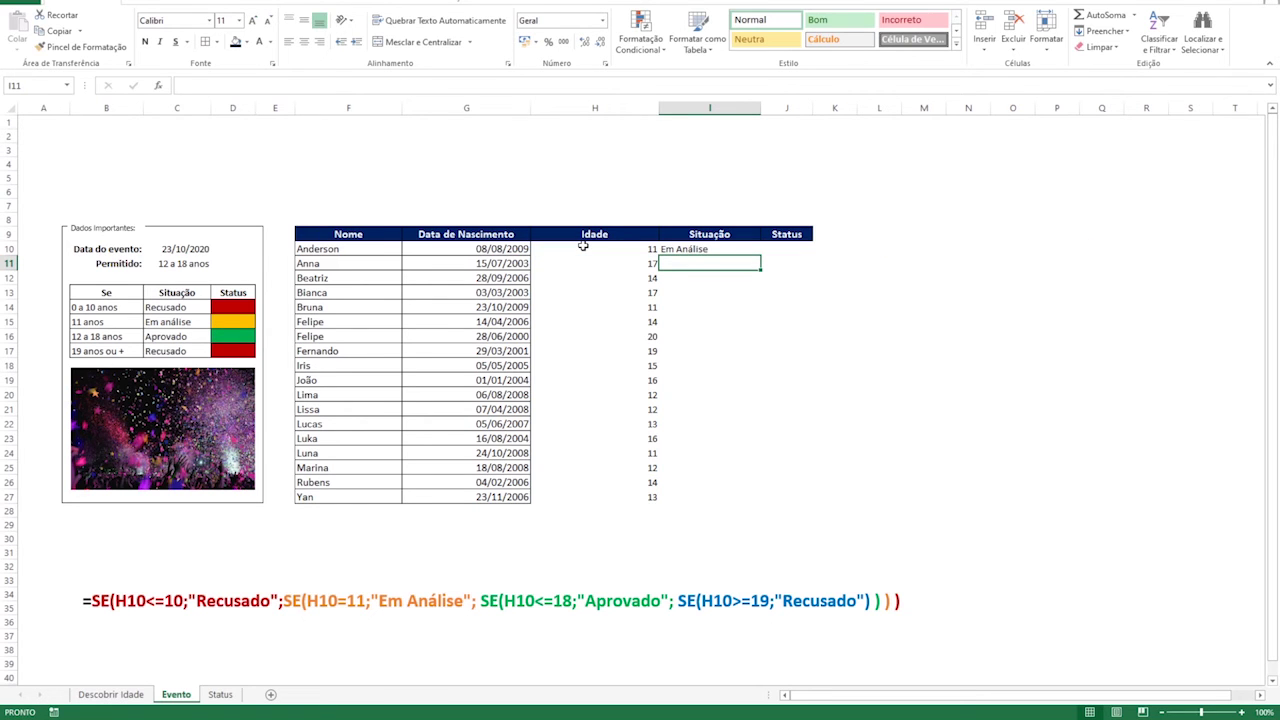
key("Up")
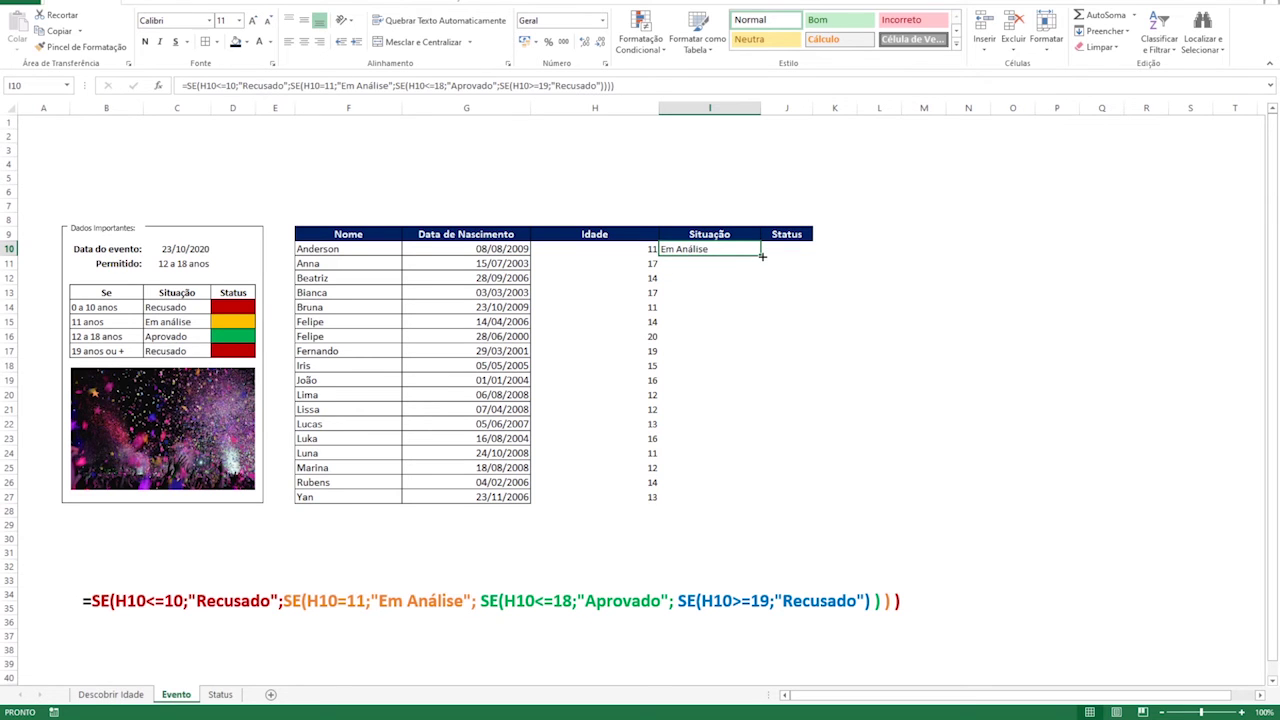
double_click(762, 256)
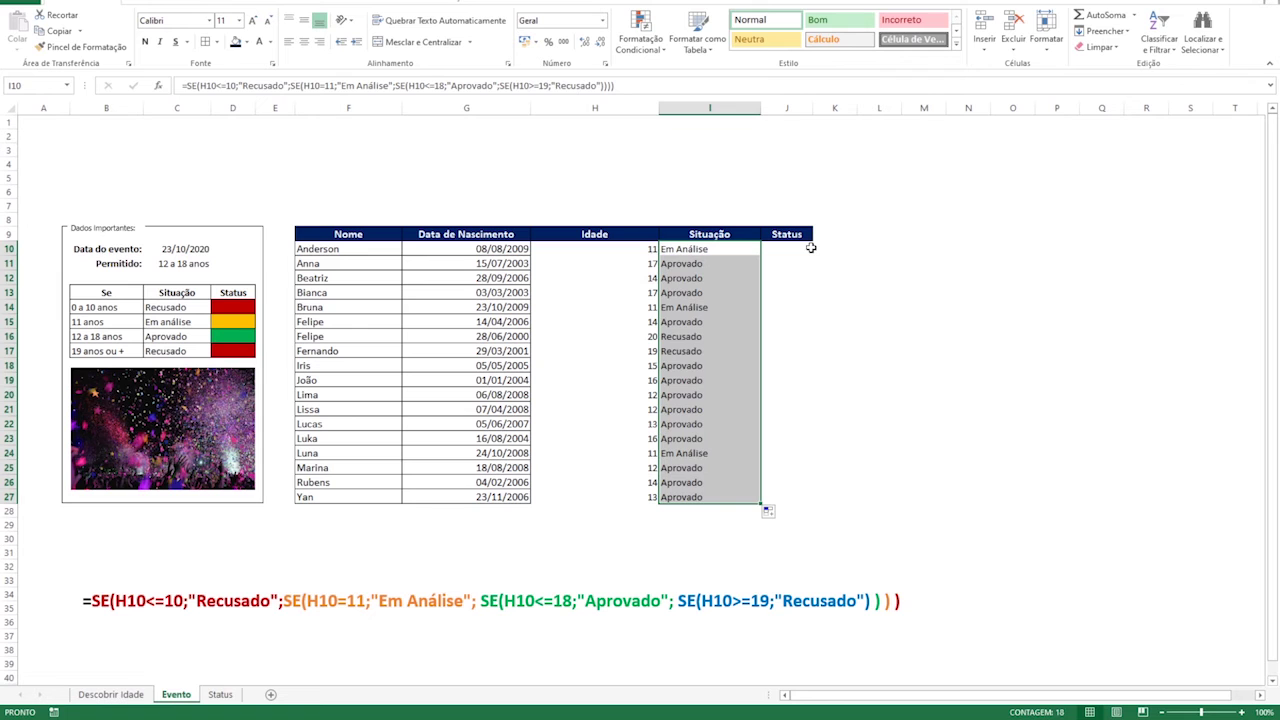
left_click(808, 247)
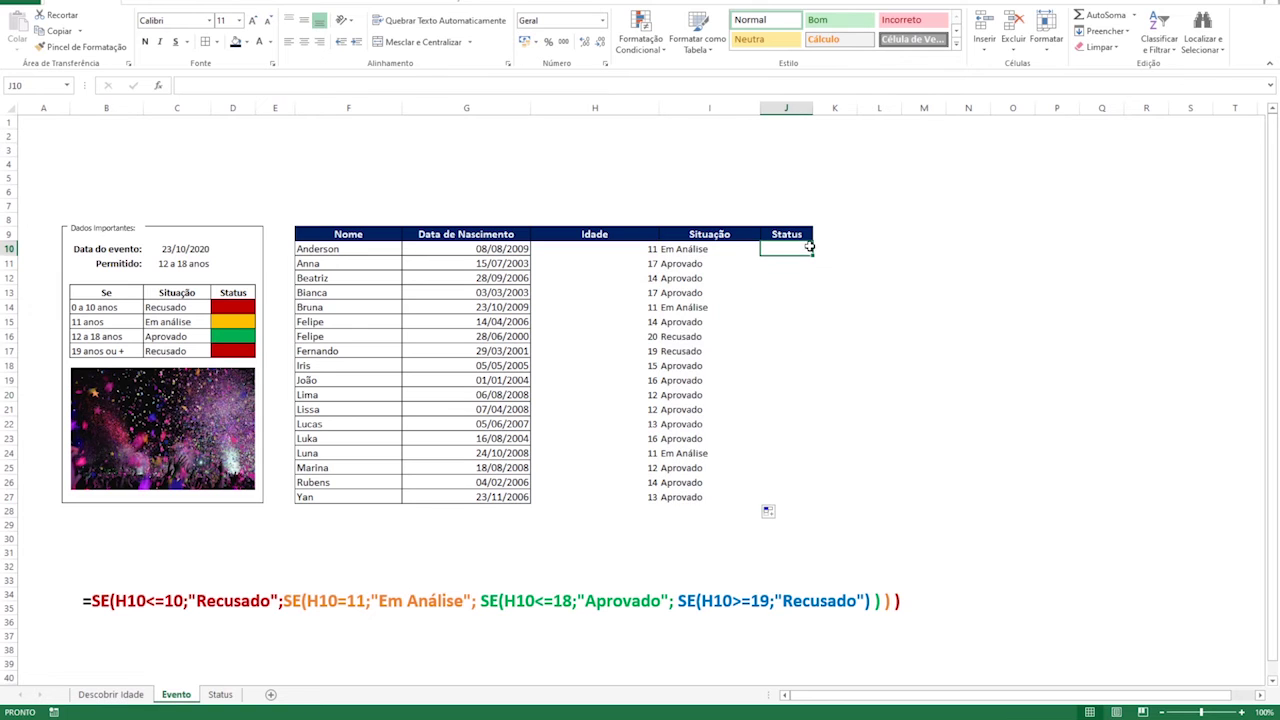
left_click(220, 694)
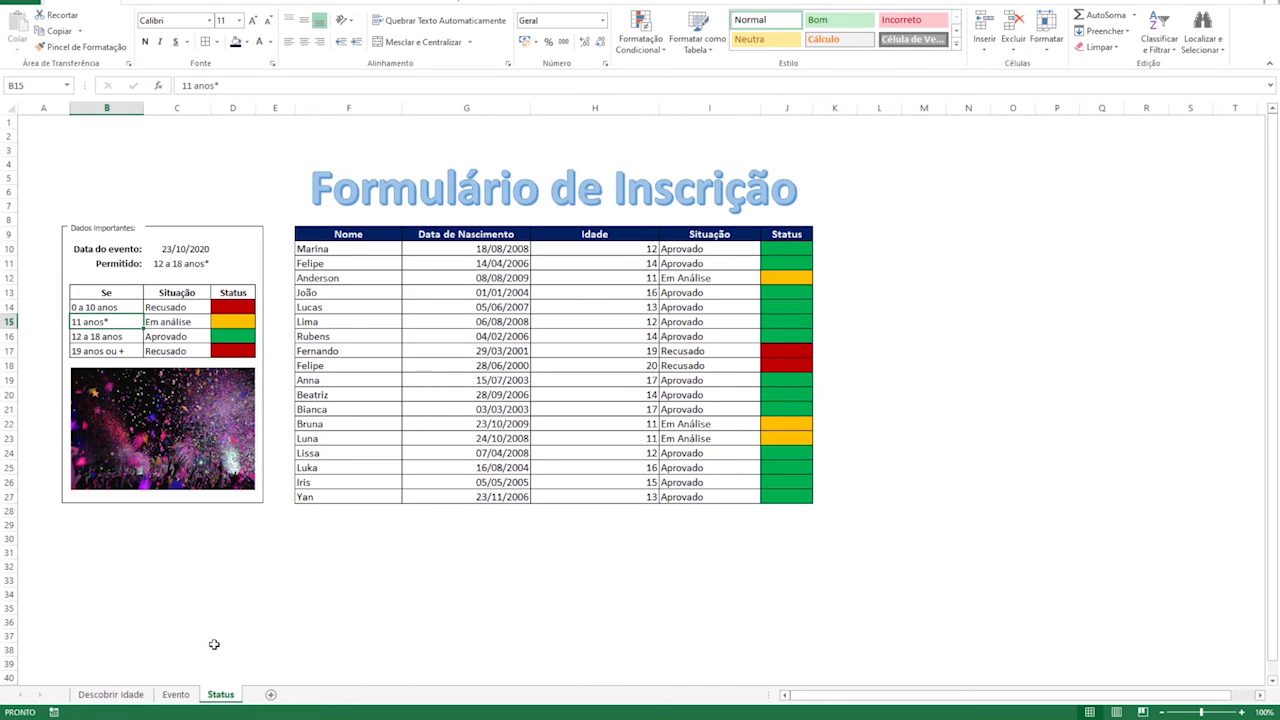
left_click(176, 694)
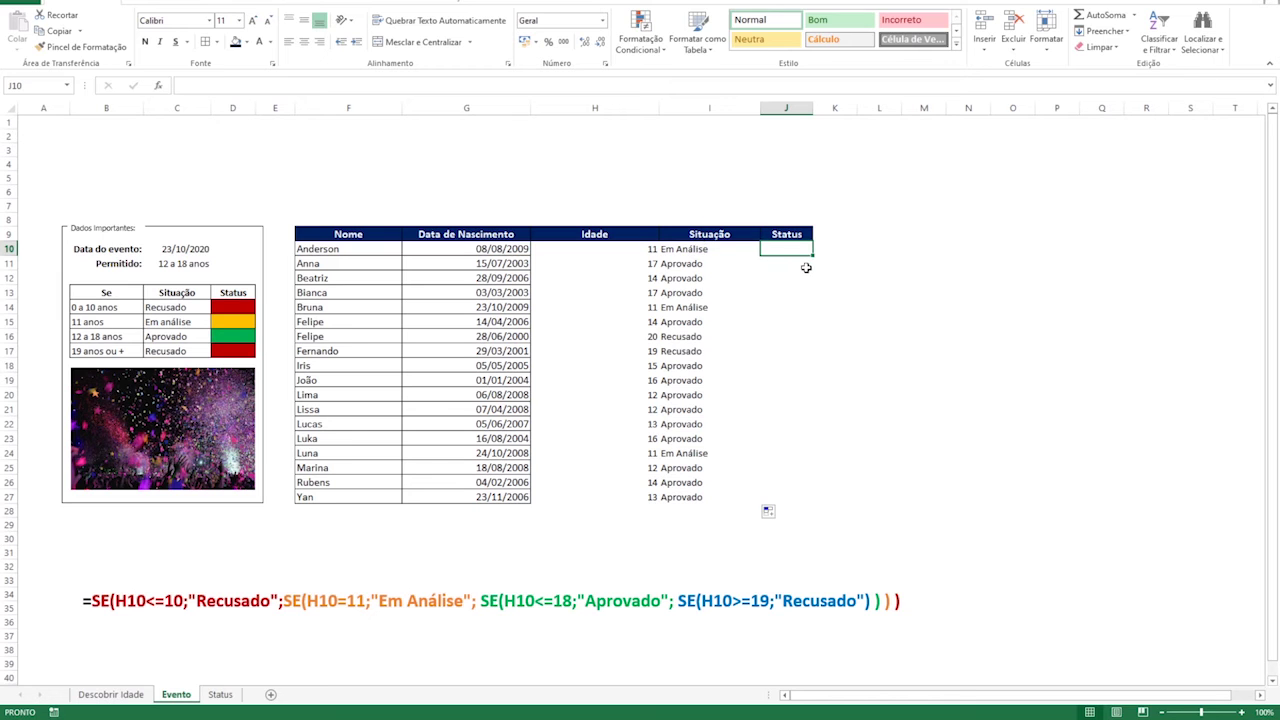
Step: Enter =I10 in J10 and fill it down the Status column to J27
type("=")
left_click(720, 249)
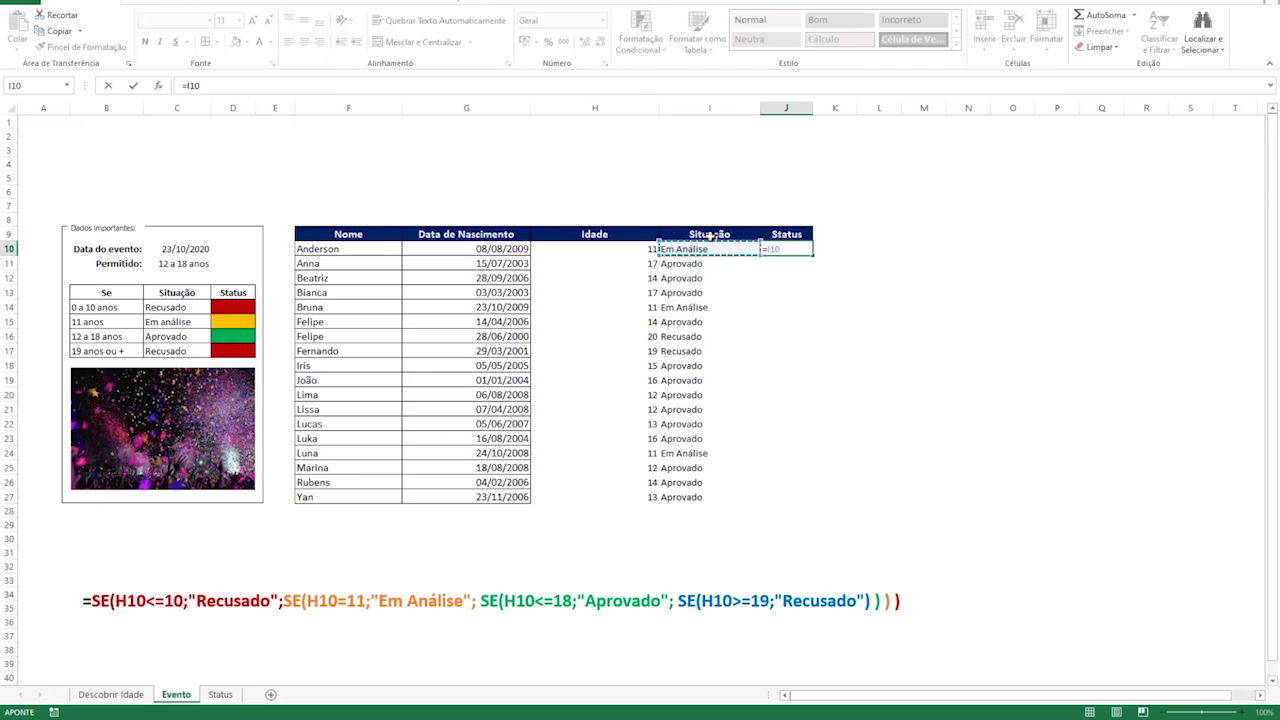
key("Return")
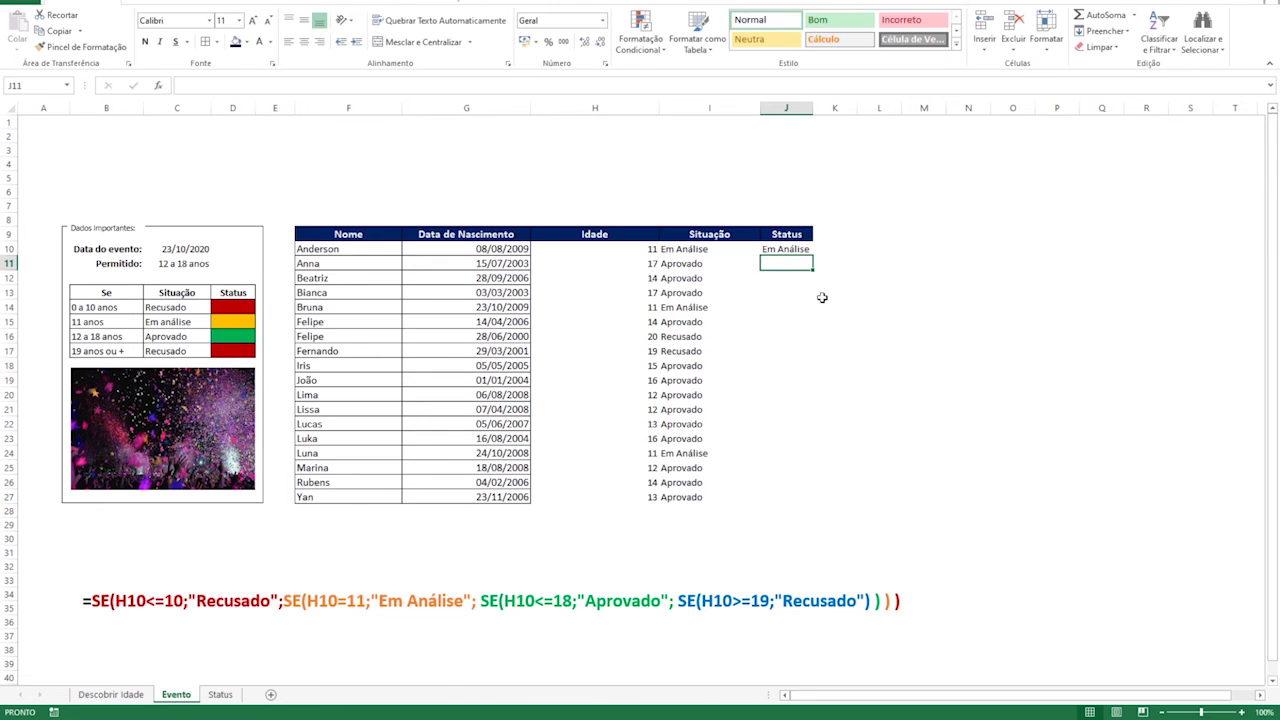
left_click(805, 250)
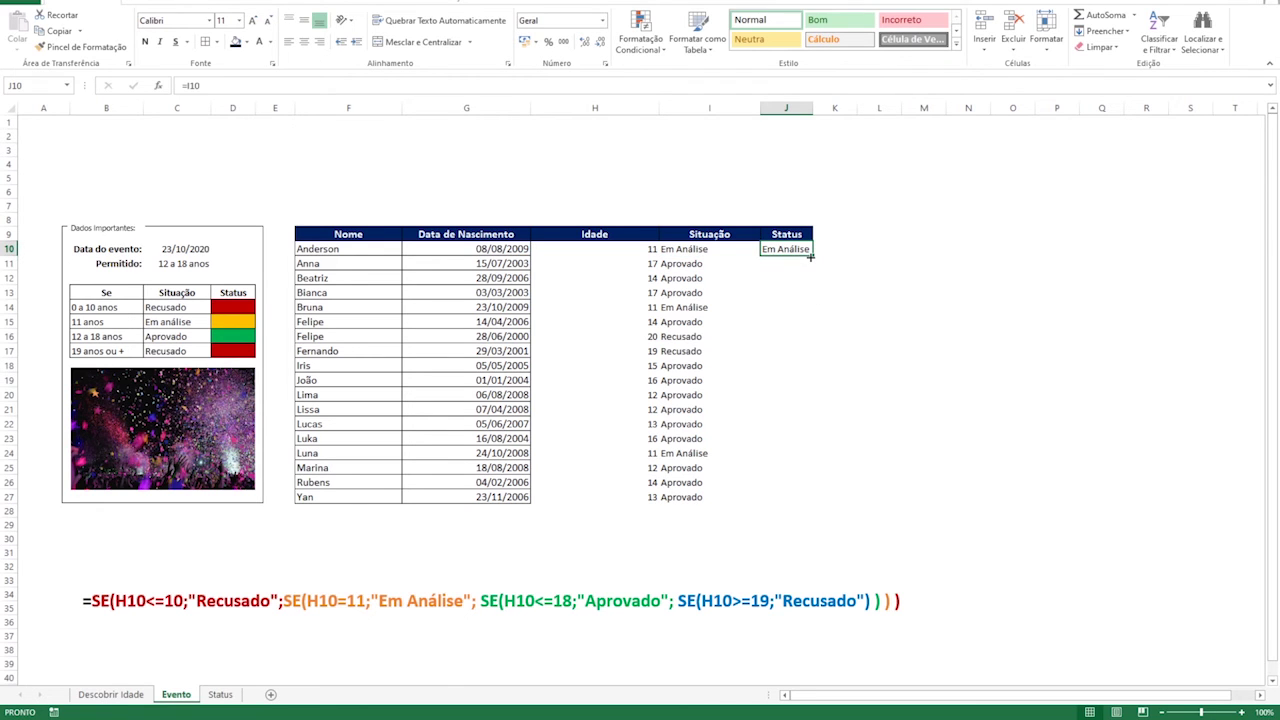
double_click(810, 256)
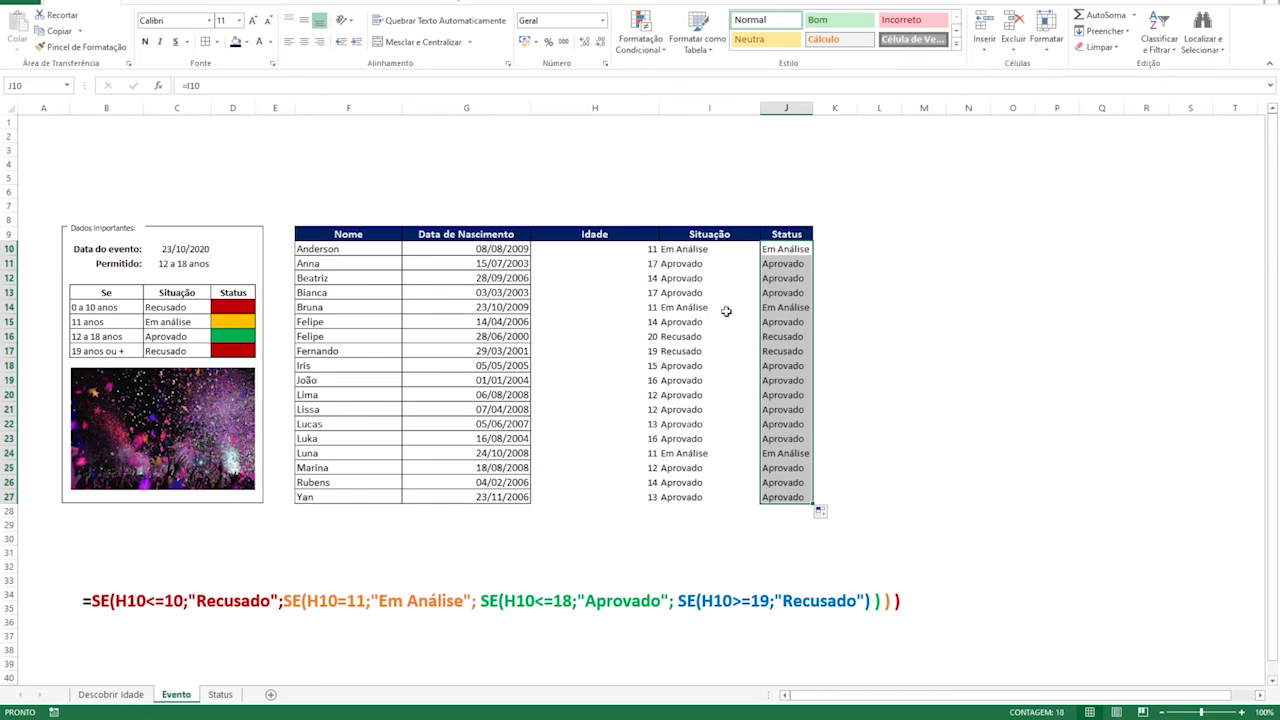
left_click(689, 249)
key("Right")
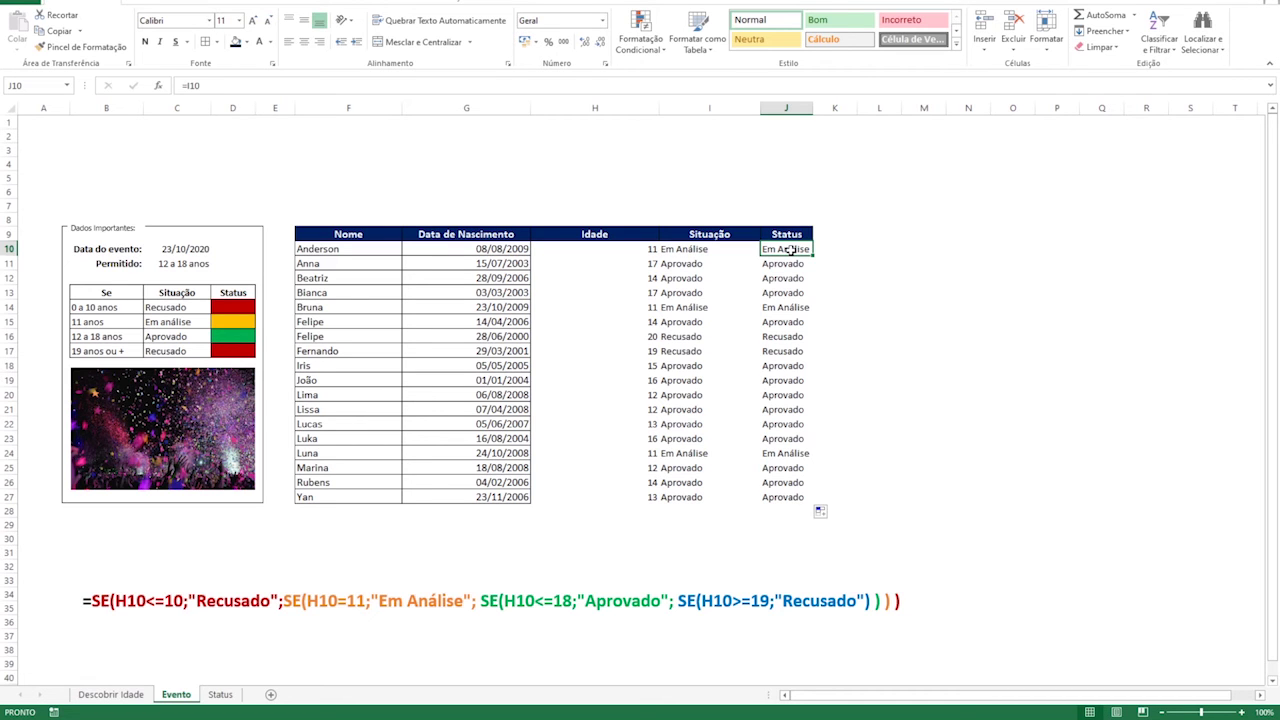
Step: For J10:J27, start a new conditional rule matching cells whose specific text contains 'Aprovado'
left_click_drag(790, 250, 788, 492)
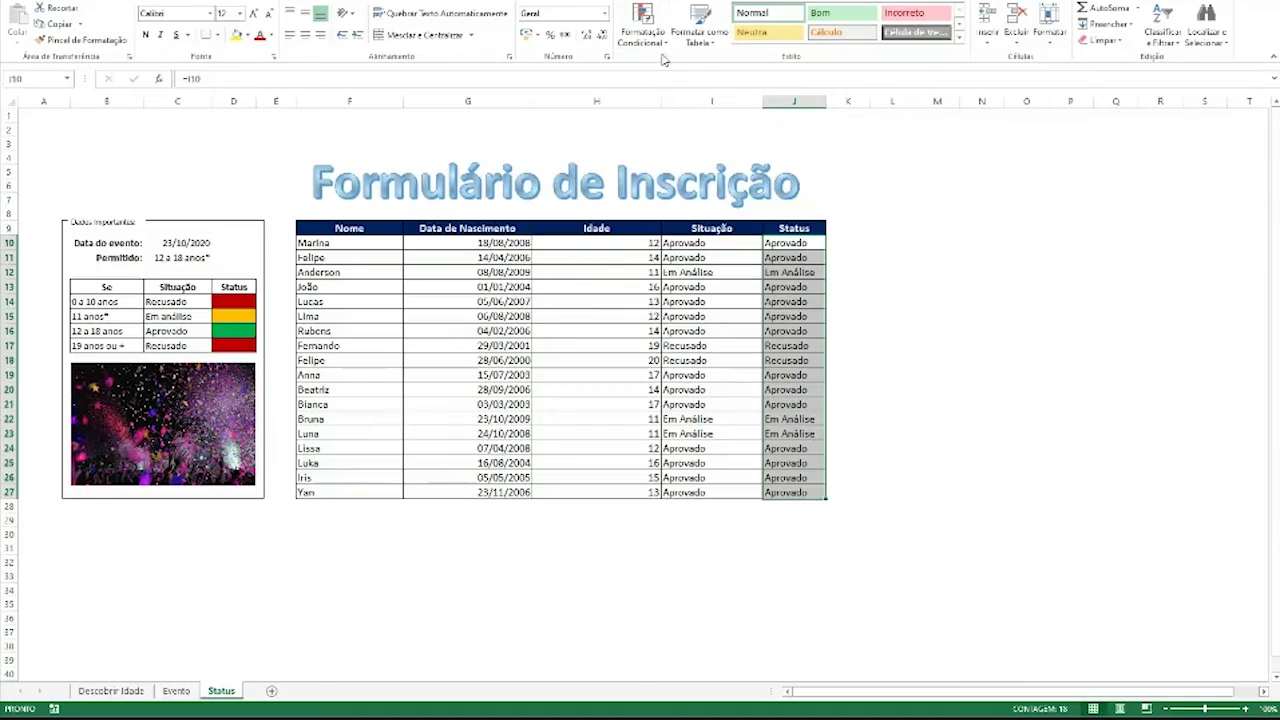
left_click(657, 47)
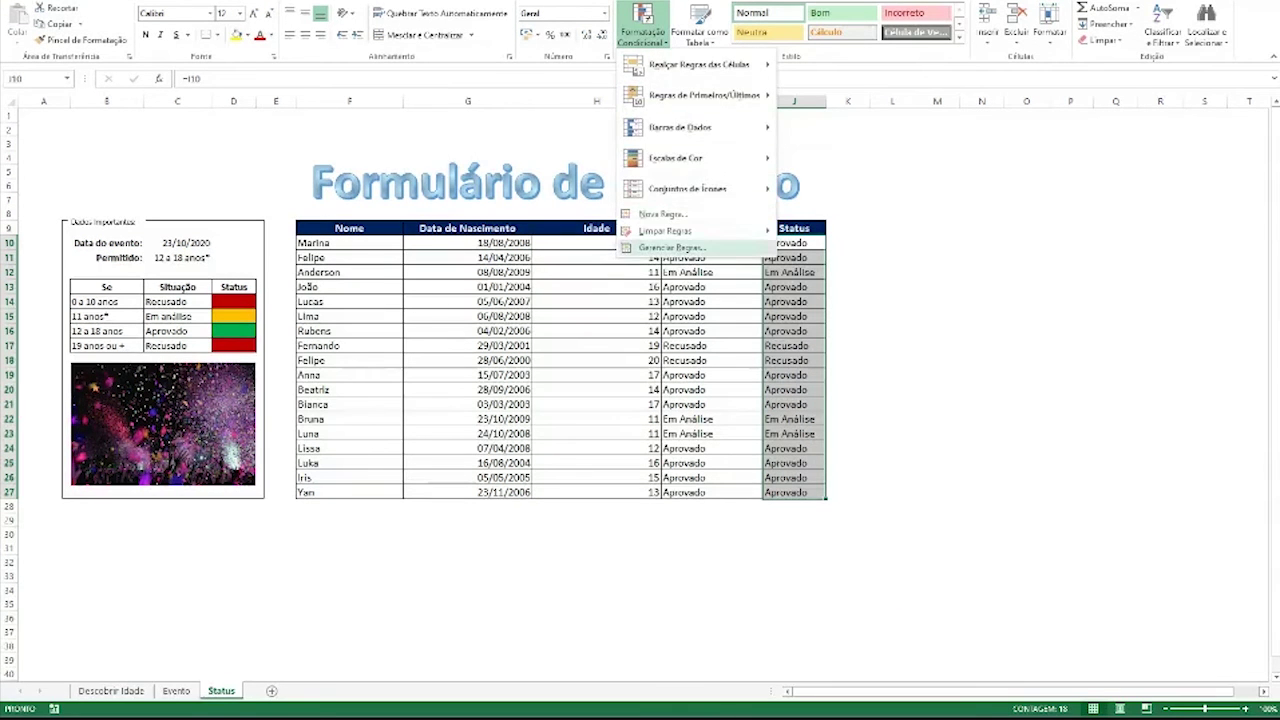
left_click(670, 246)
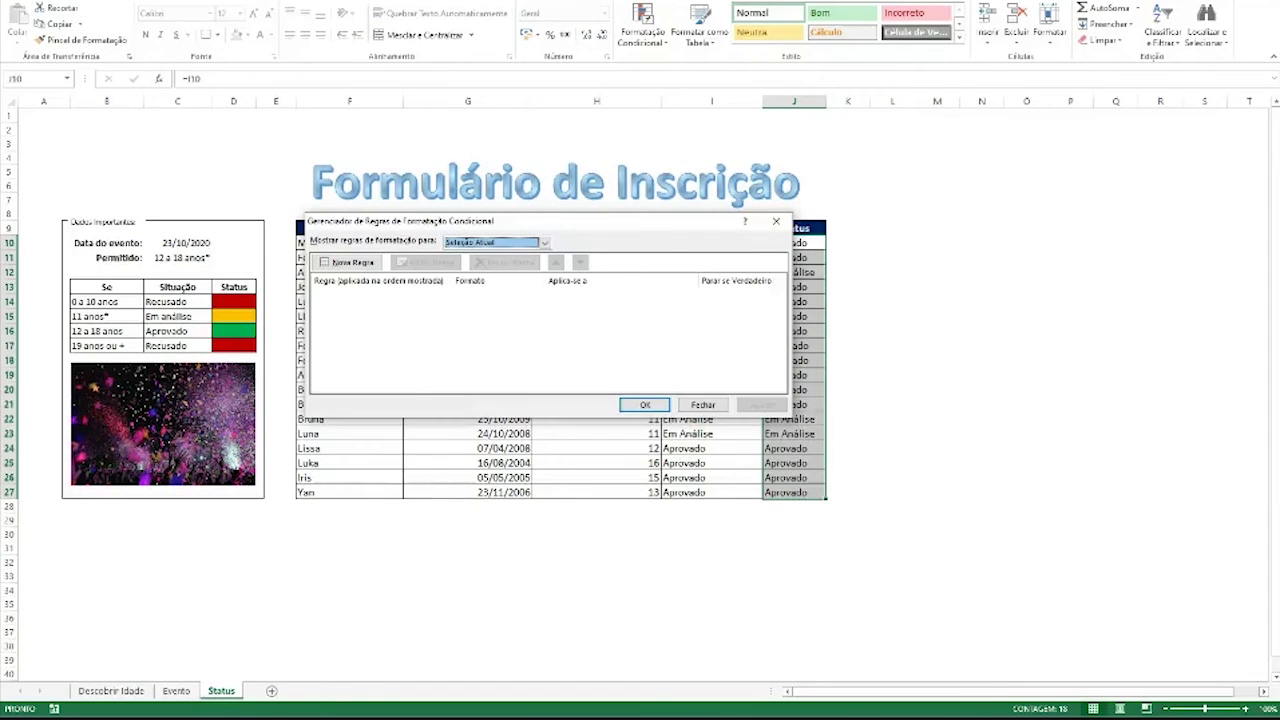
left_click(347, 262)
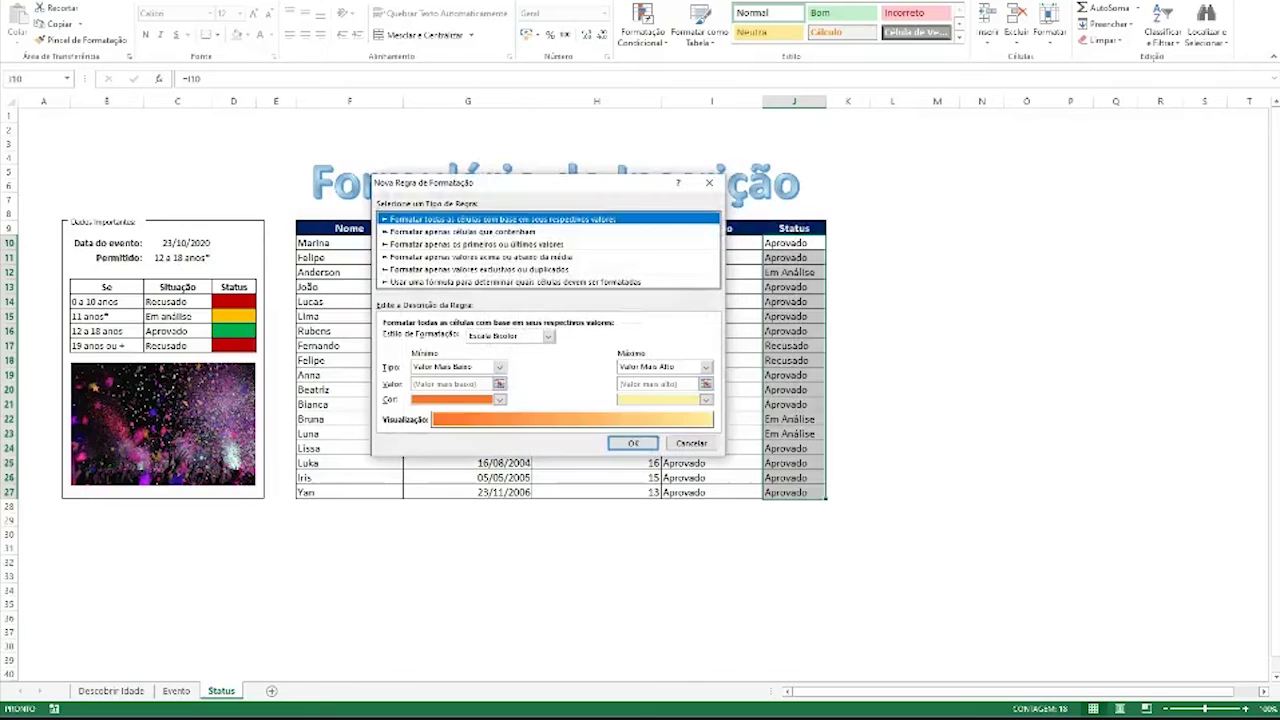
left_click(462, 231)
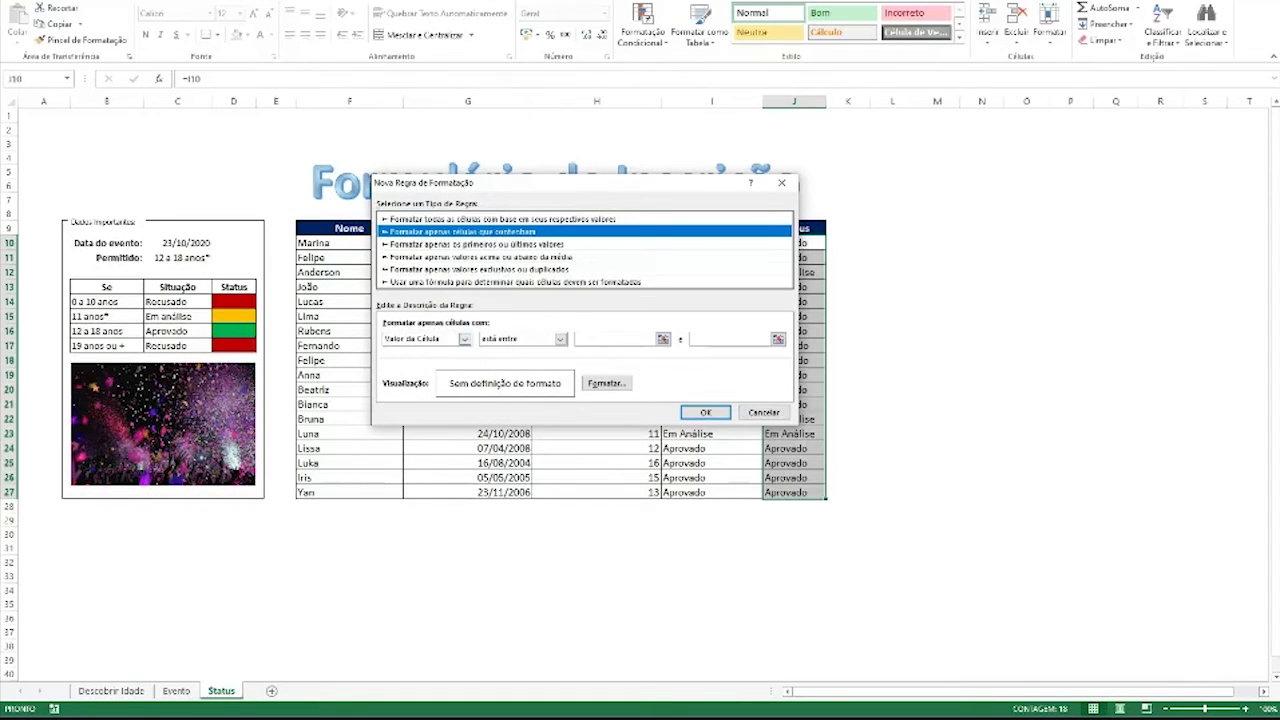
left_click(464, 338)
left_click(412, 361)
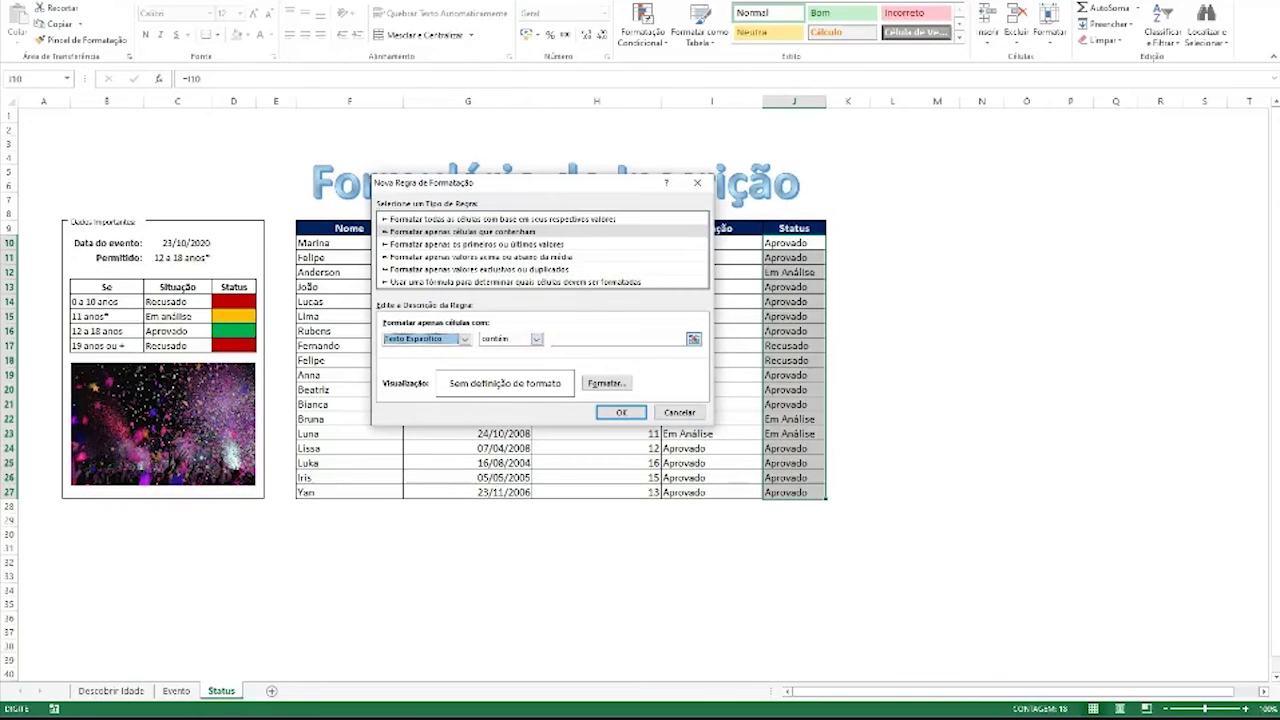
left_click(620, 339)
type("Aprovado")
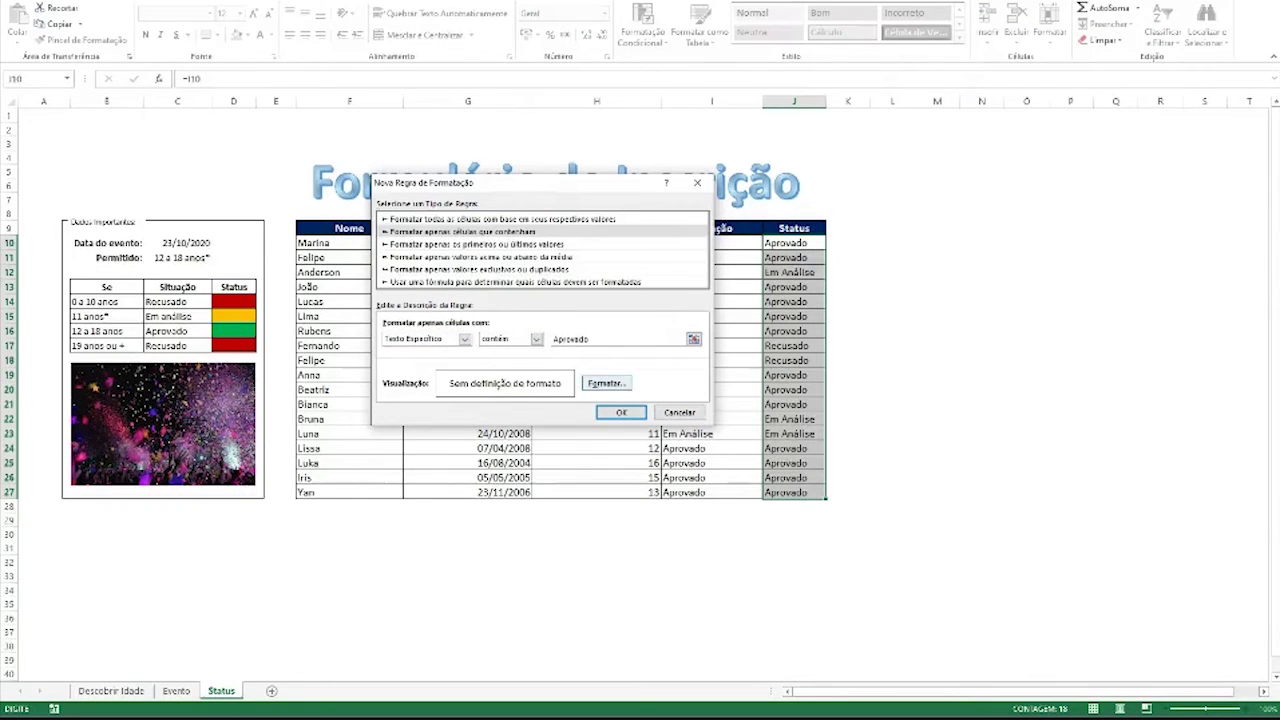
Step: Format the Aprovado rule with a green fill and green font, then save it
left_click(606, 383)
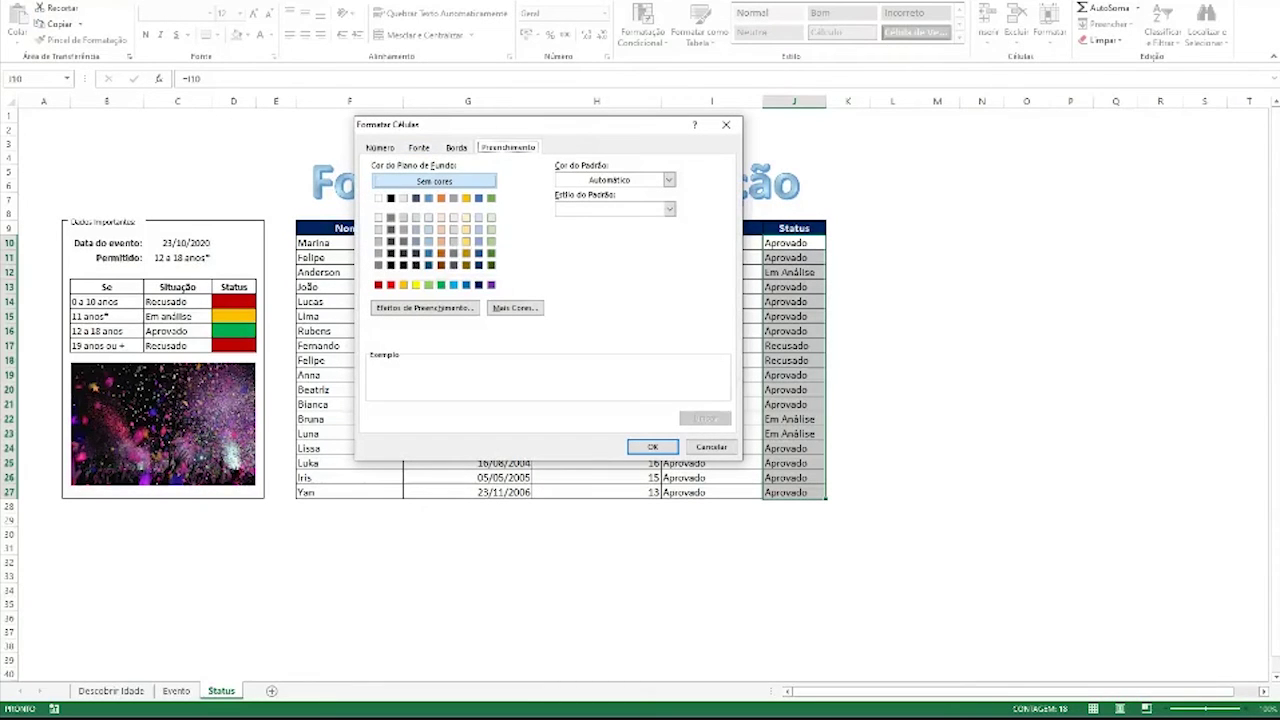
left_click(441, 285)
left_click(418, 147)
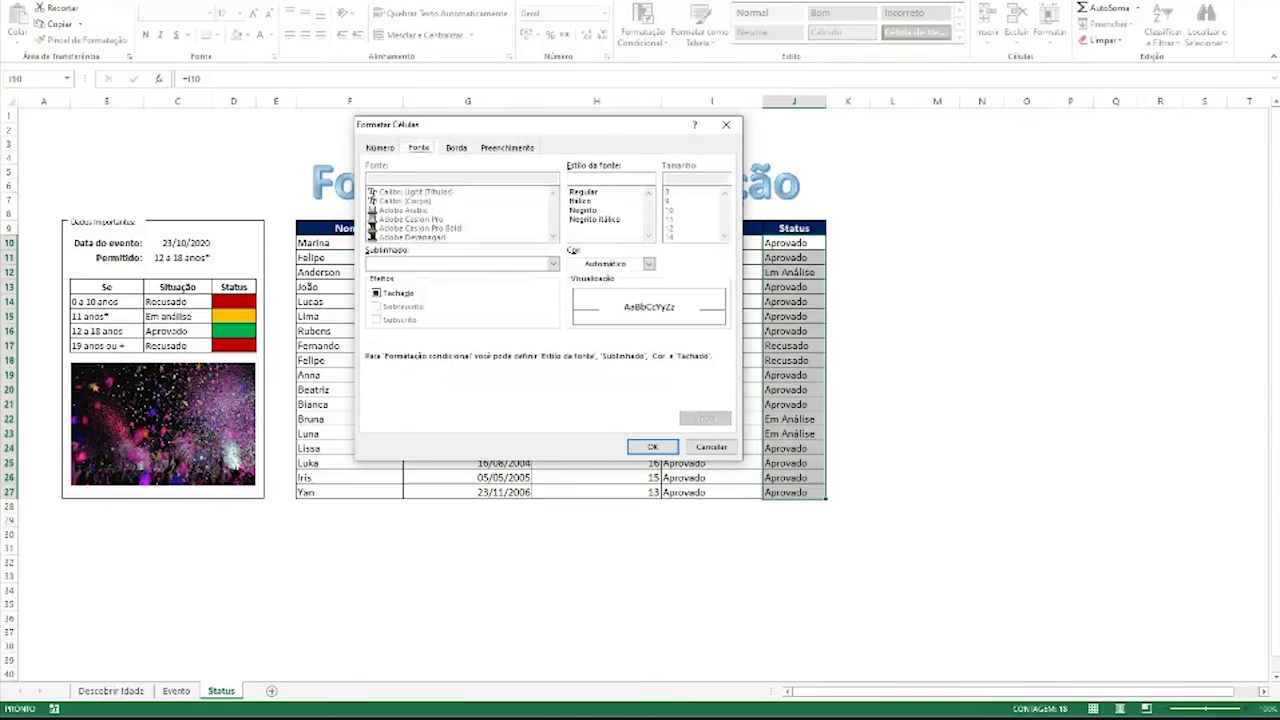
left_click(648, 263)
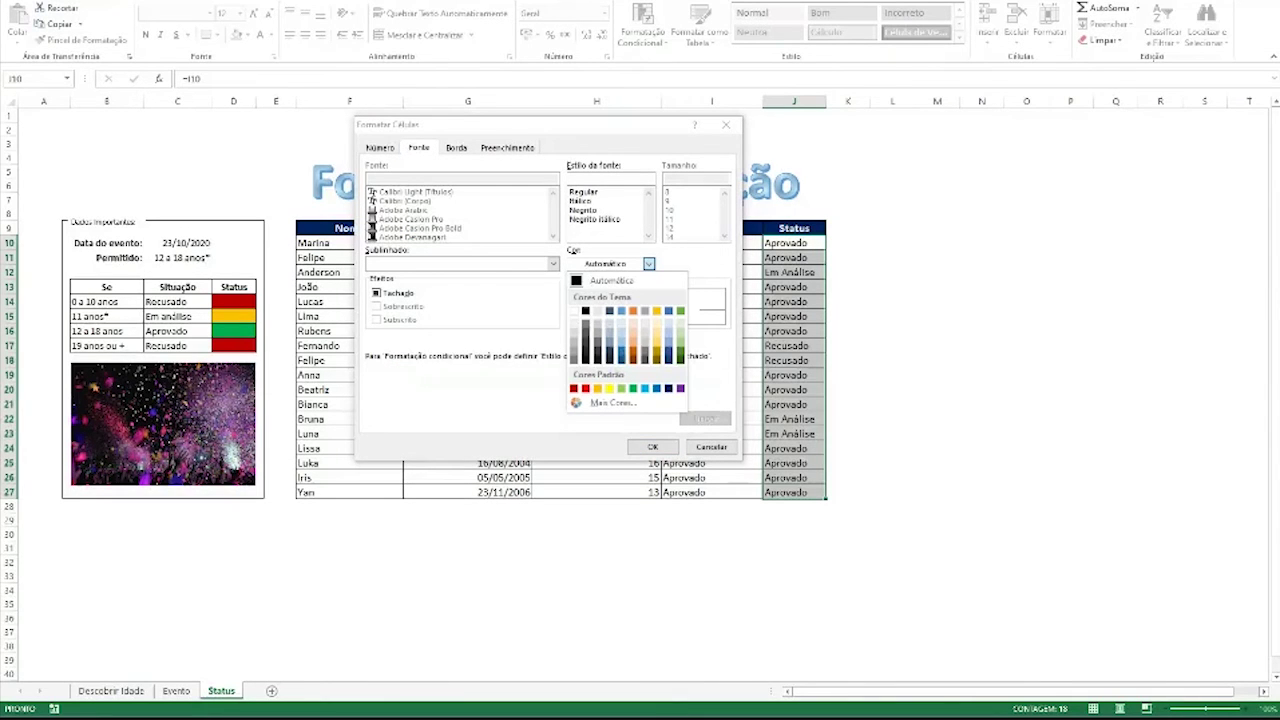
left_click(633, 388)
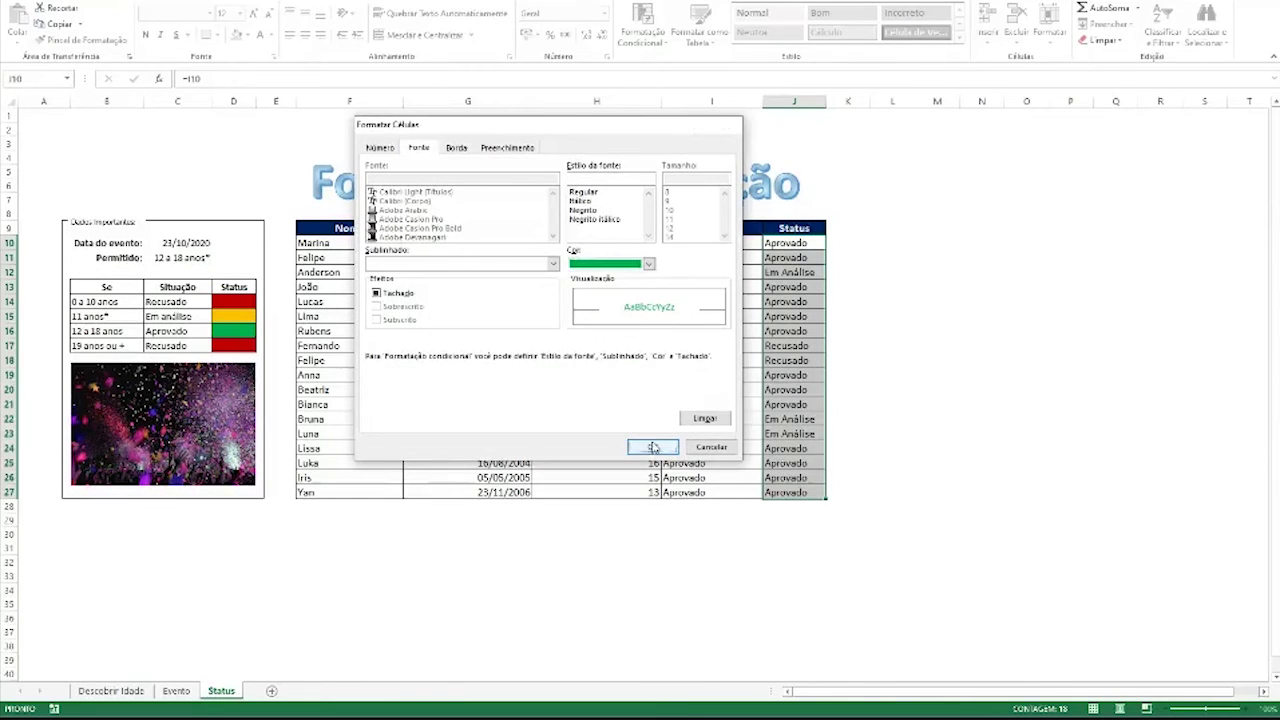
left_click(652, 447)
left_click(621, 412)
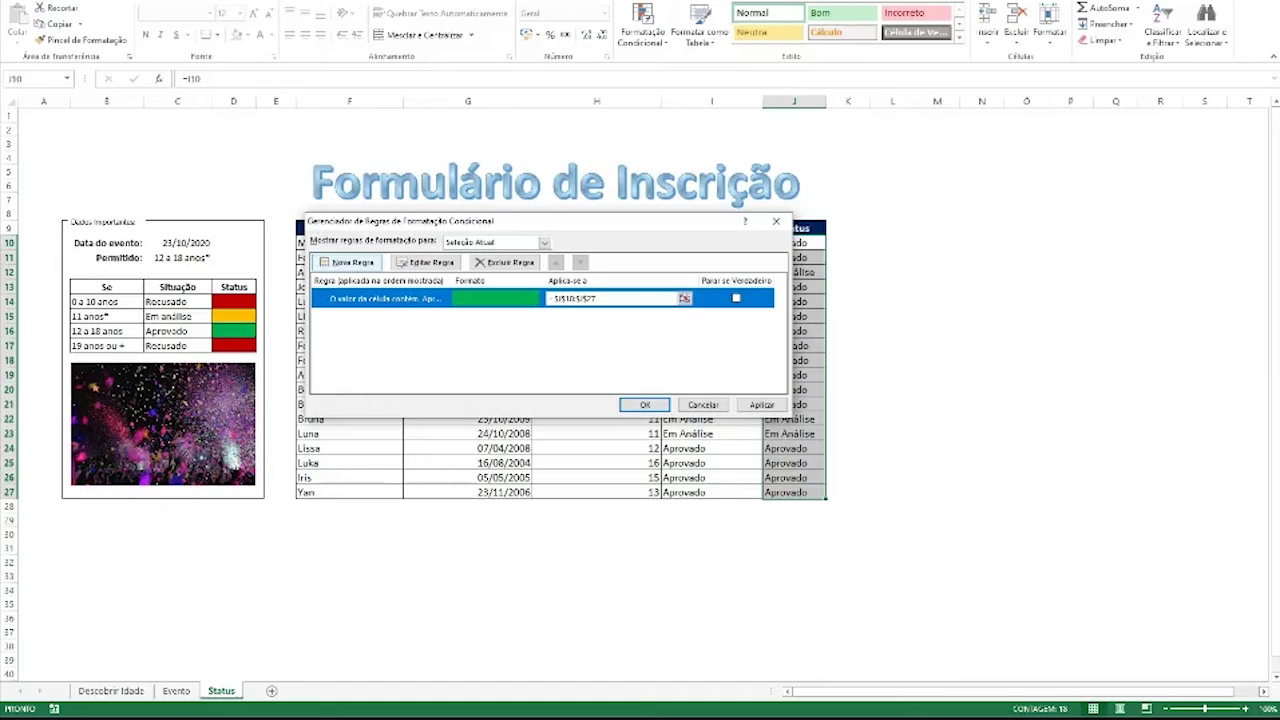
Step: Add a rule for cells containing 'Recusado' with dark red font and dark red fill
left_click(346, 262)
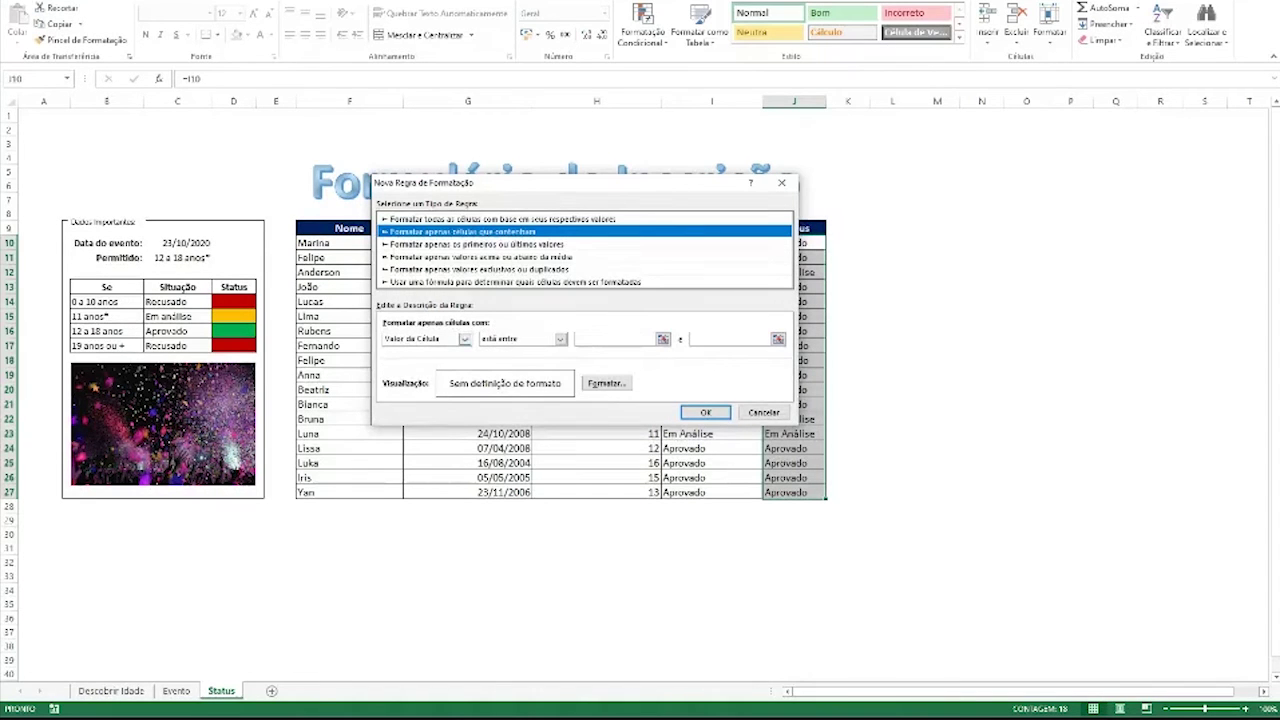
left_click(464, 338)
left_click(415, 356)
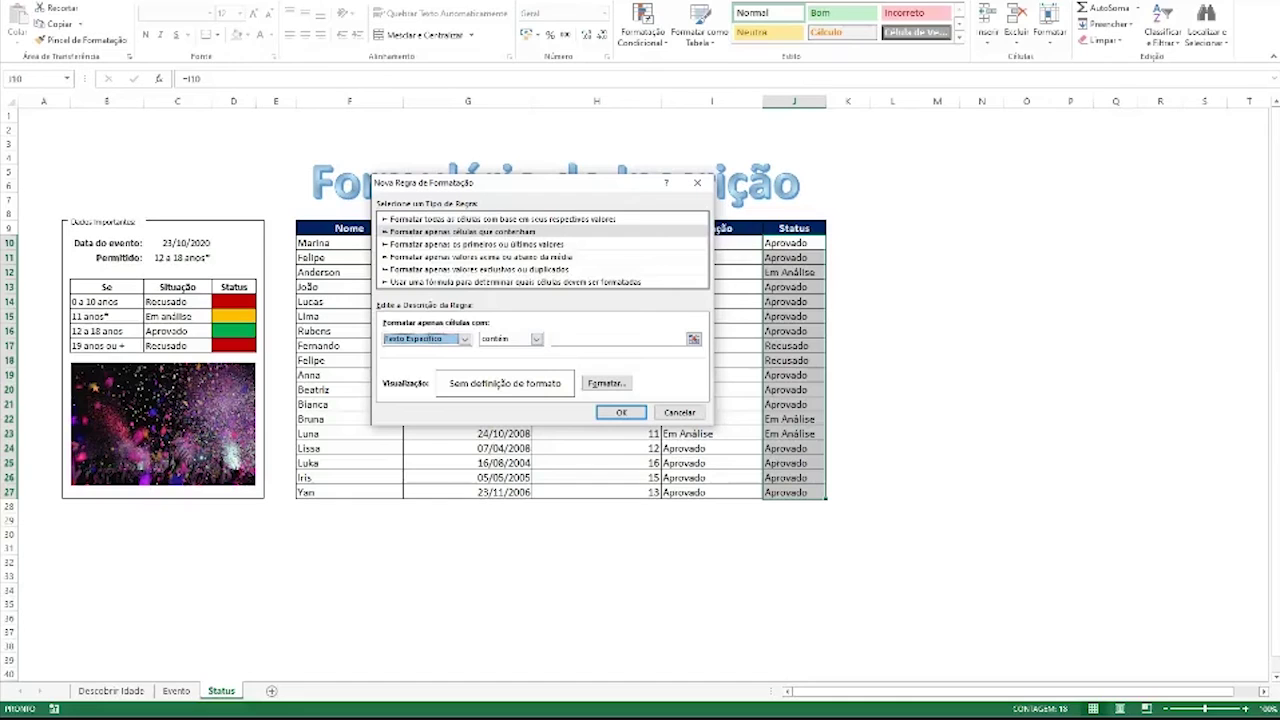
left_click(570, 338)
type("Recusado")
left_click(606, 383)
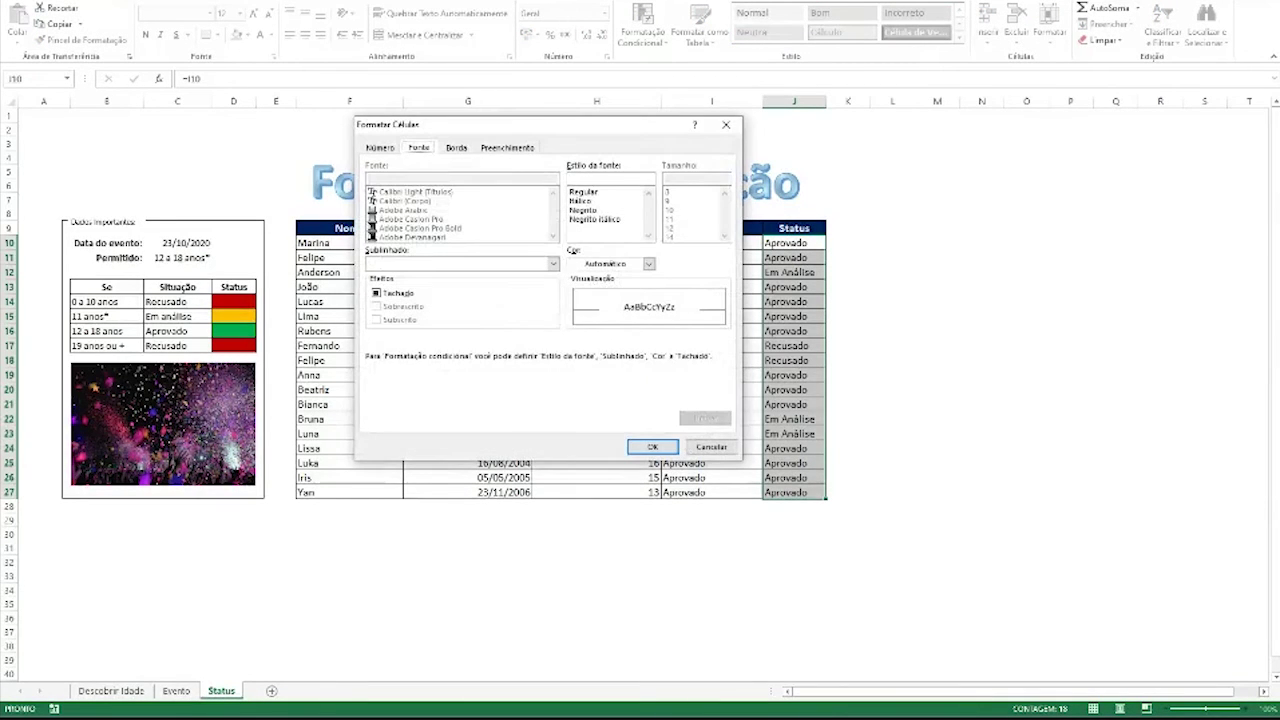
left_click(648, 263)
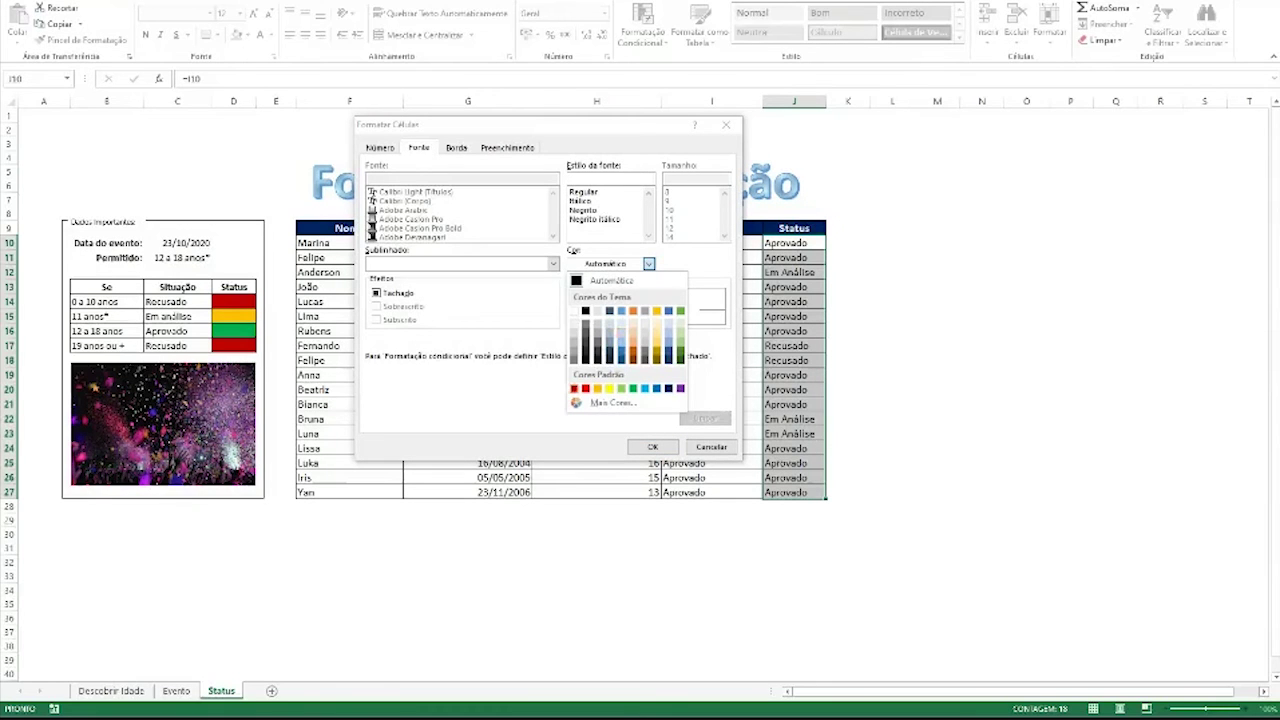
left_click(573, 389)
left_click(507, 147)
left_click(378, 285)
key("Return")
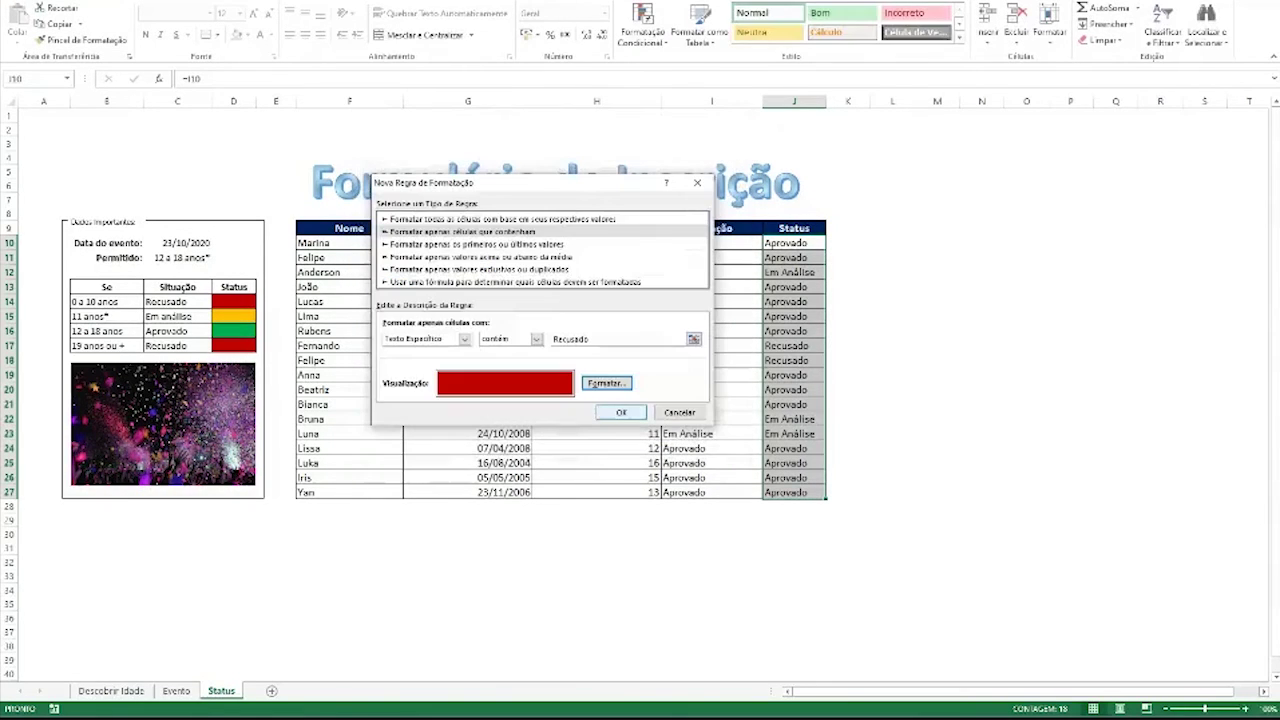
key("Return")
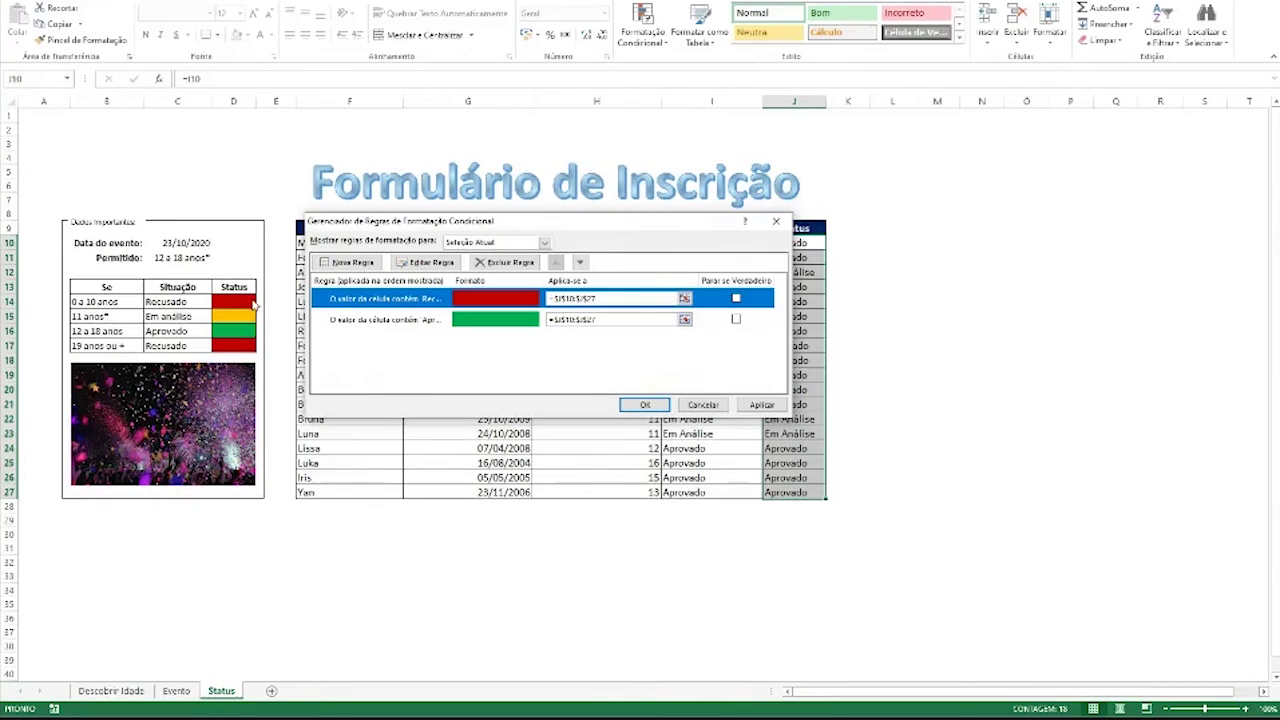
Step: Start a new rule matching cells whose specific text contains 'Em Análise'
left_click(346, 262)
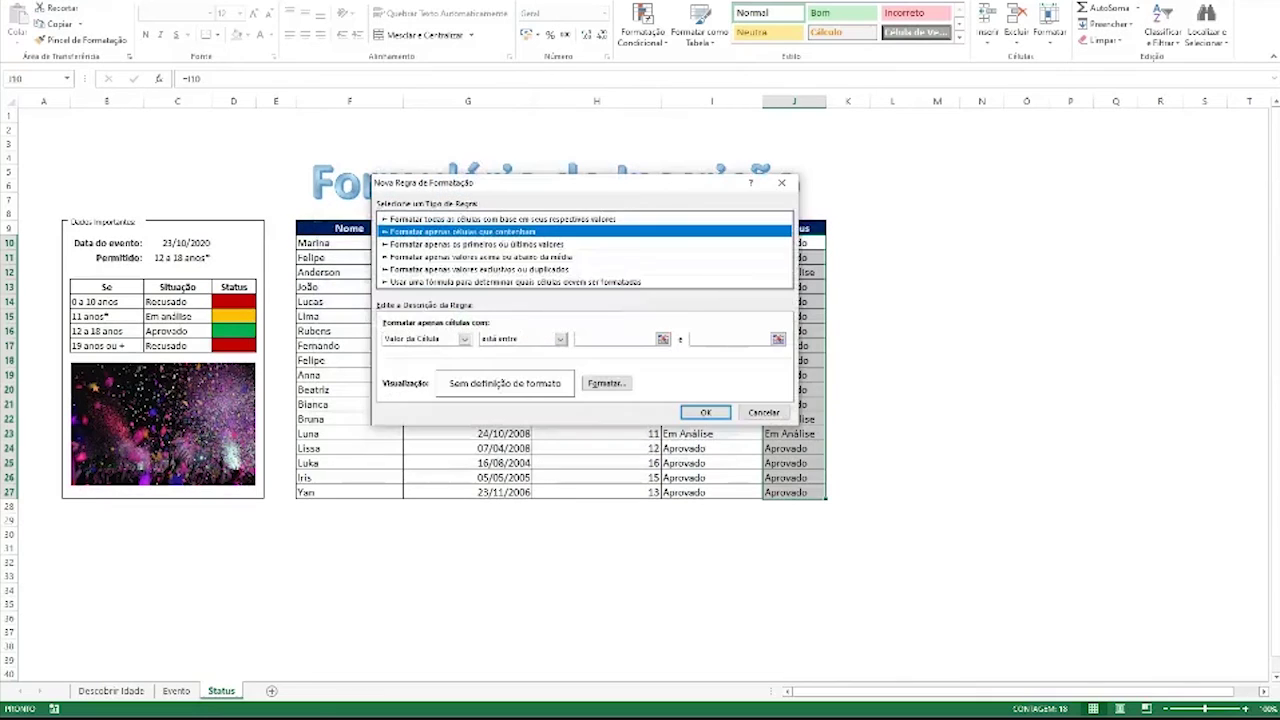
left_click(463, 338)
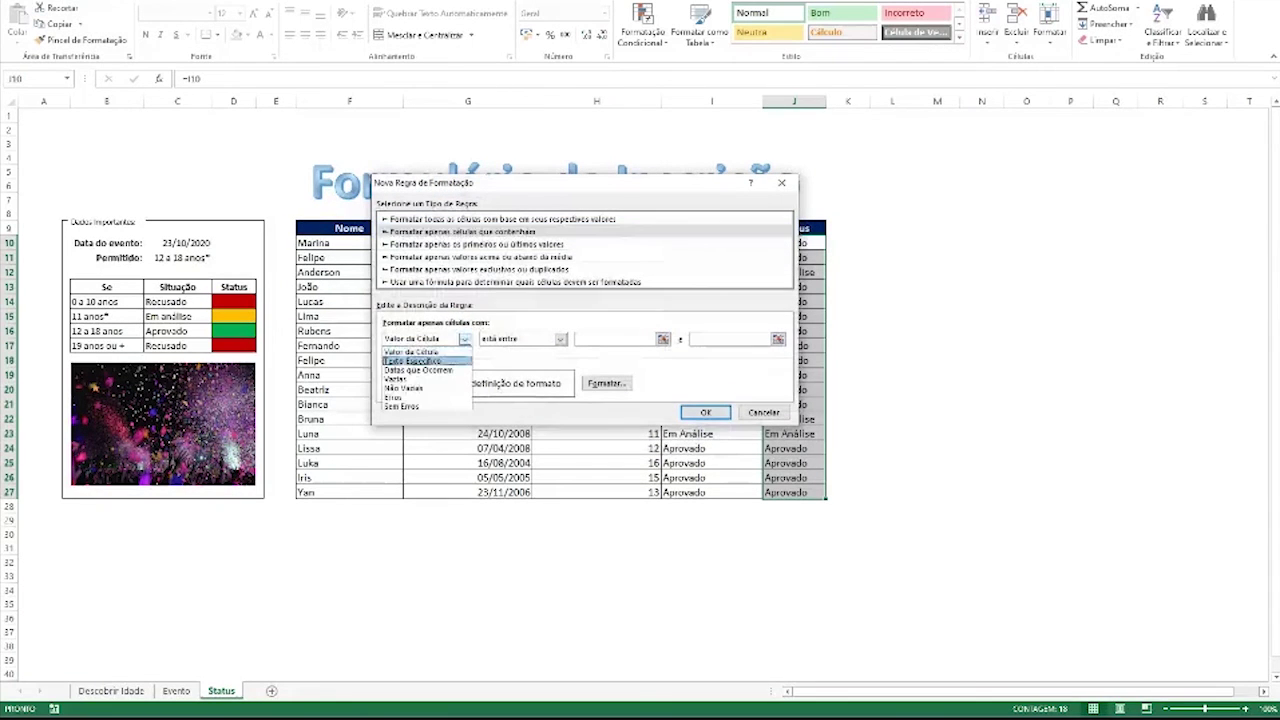
left_click(412, 361)
left_click(555, 338)
type("m Análise")
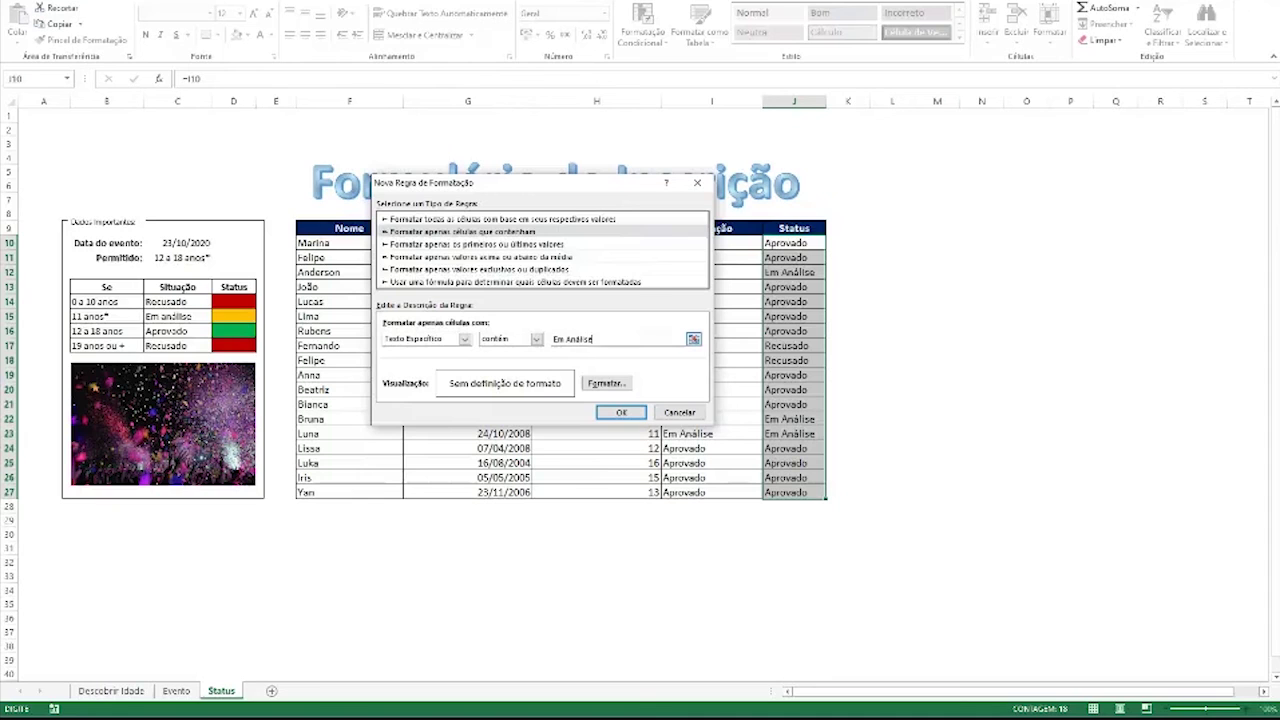
Step: Give the Em Análise rule a gold fill, save it, and apply all rules to J10:J27
left_click(606, 383)
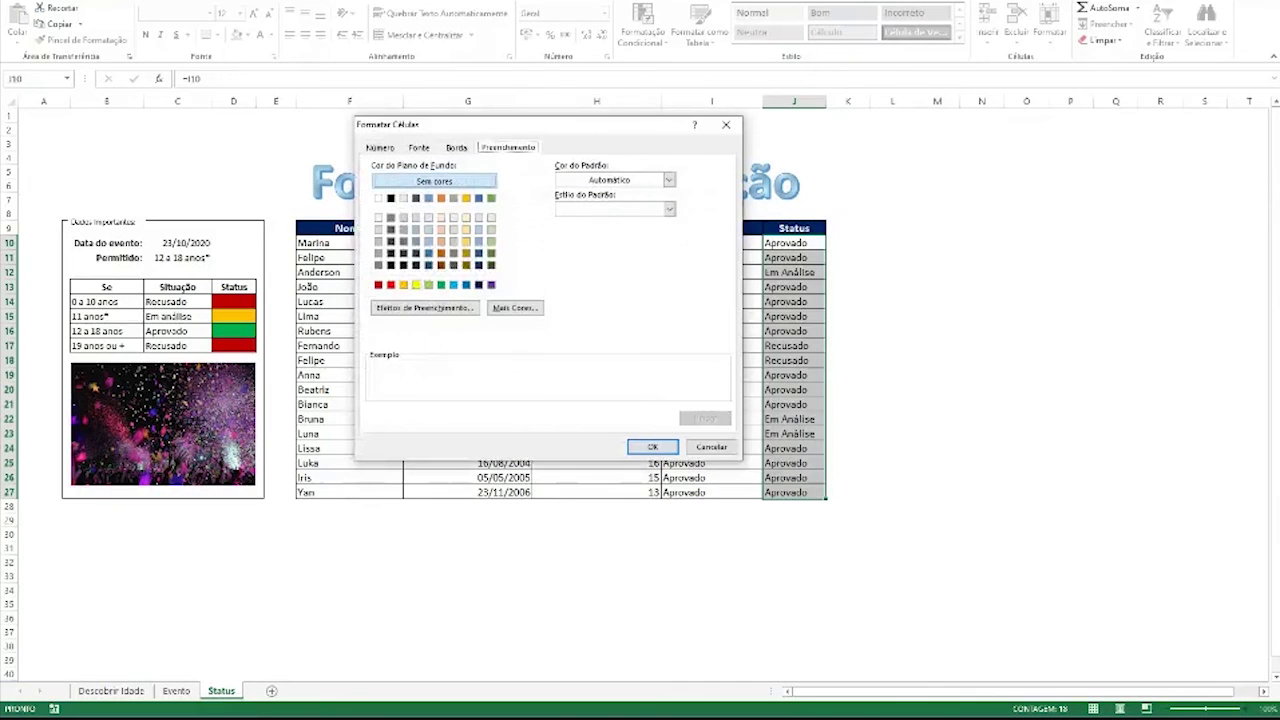
left_click(465, 197)
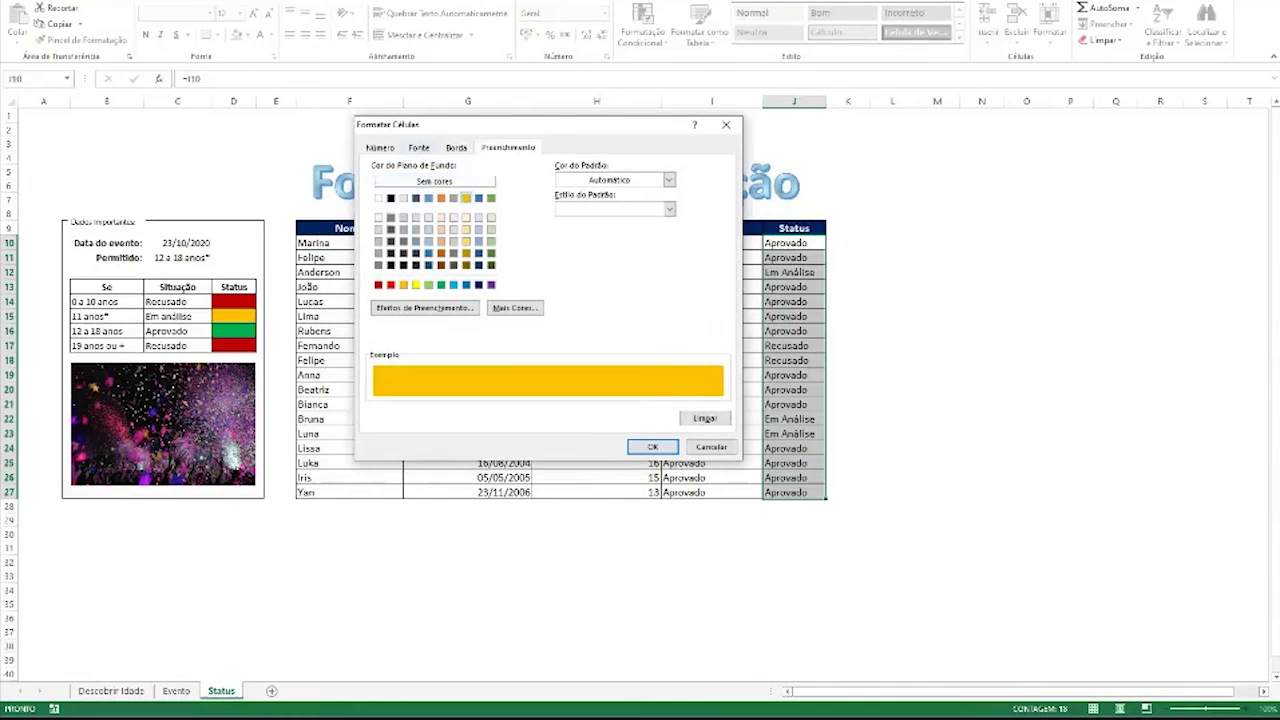
left_click(418, 147)
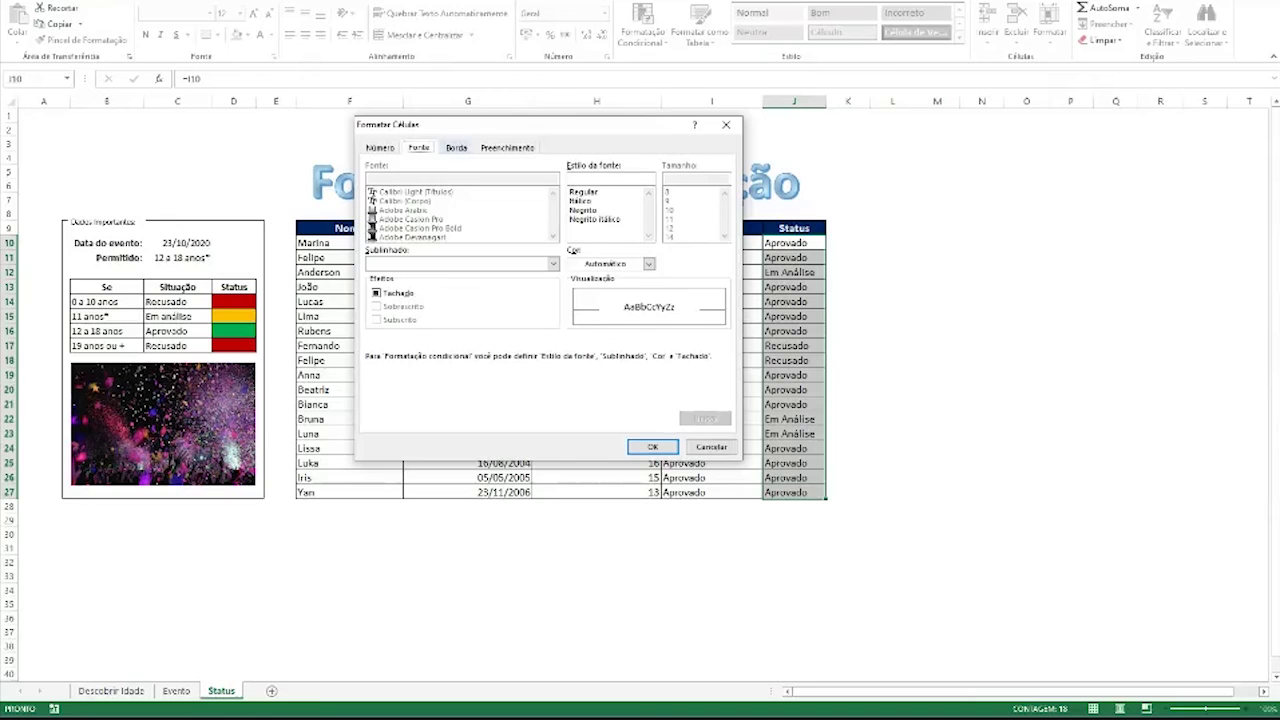
left_click(648, 264)
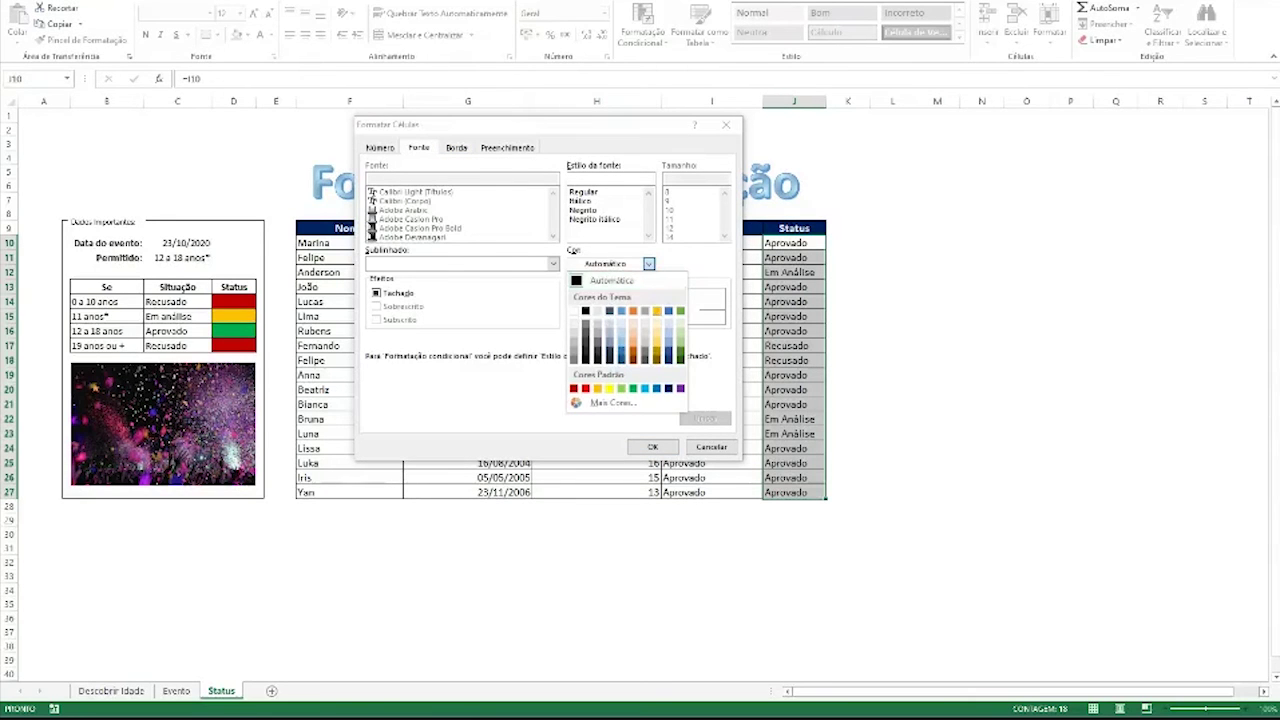
left_click(610, 280)
left_click(652, 447)
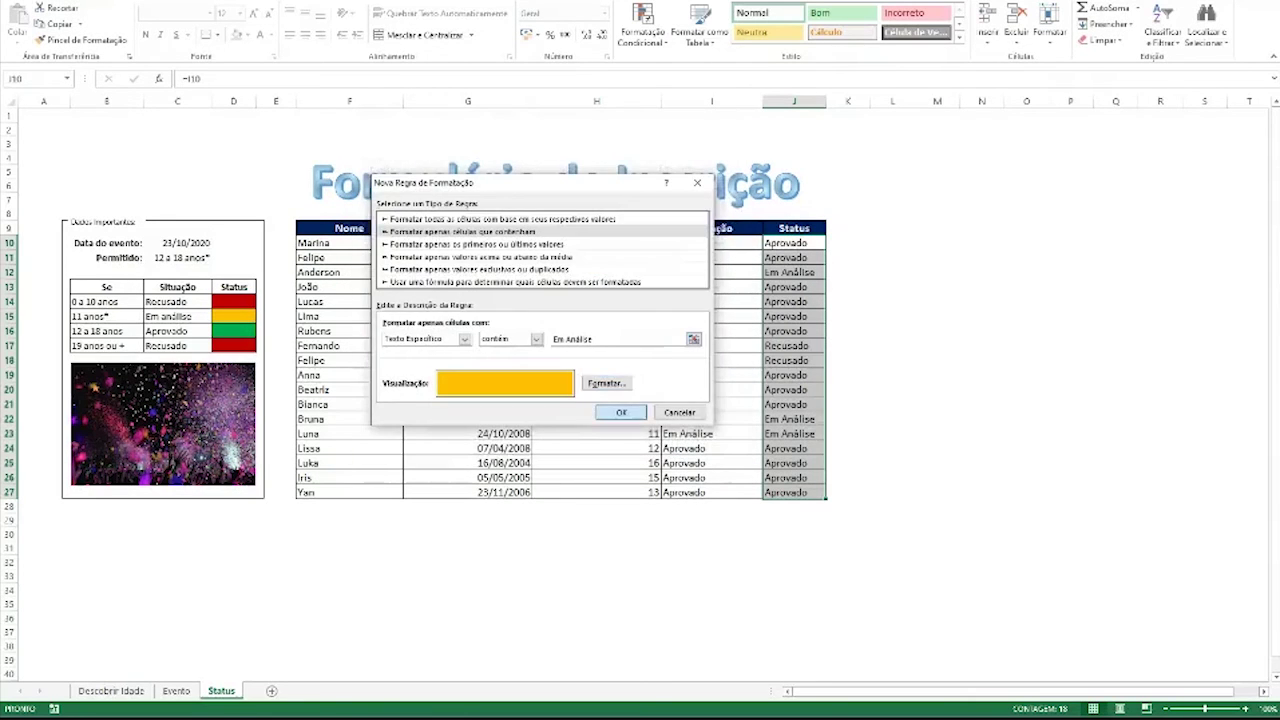
key("Return")
left_click(762, 404)
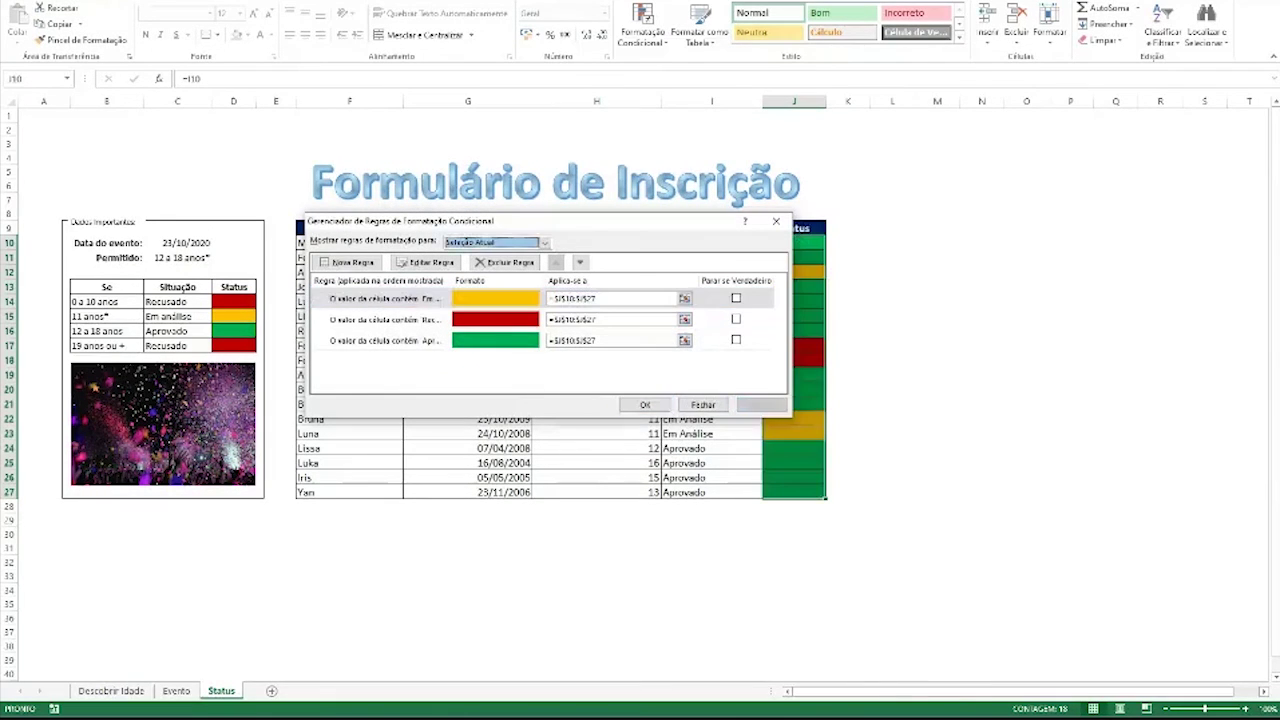
Step: Close the rules manager and check the nested SE formulas in I10, I11, I16 and Status cells J11, J16
left_click(660, 402)
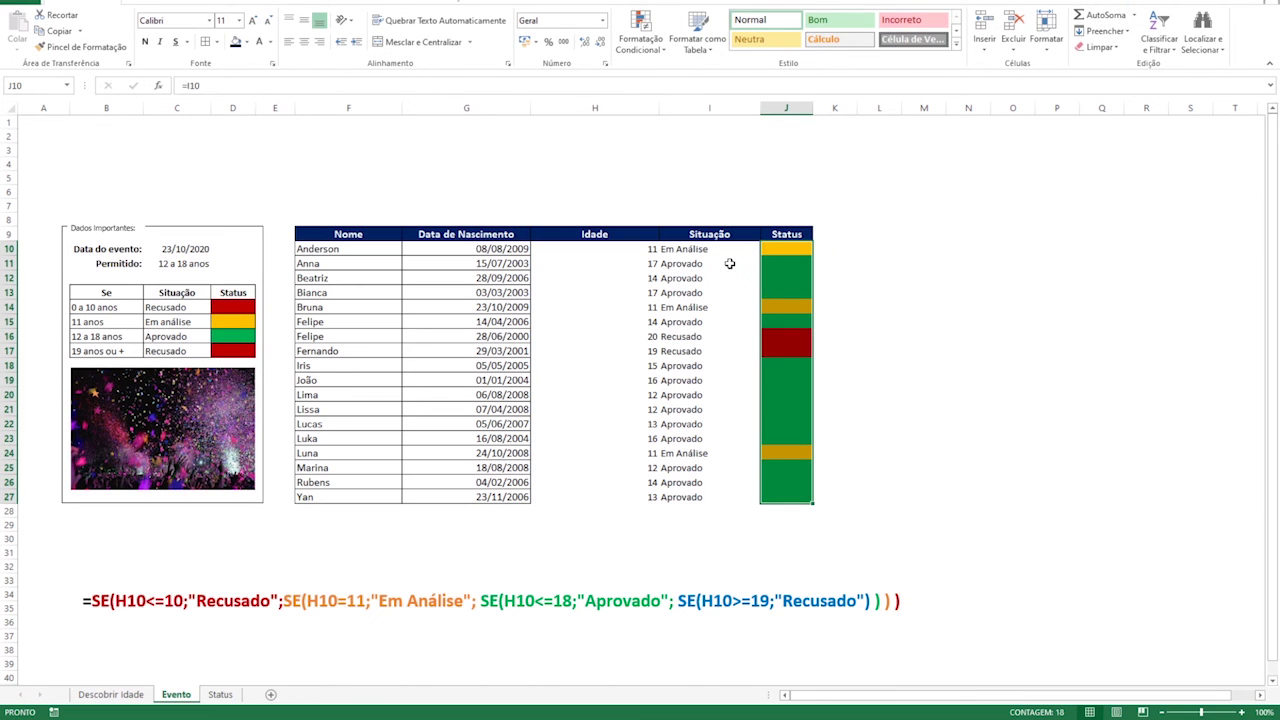
left_click(722, 250)
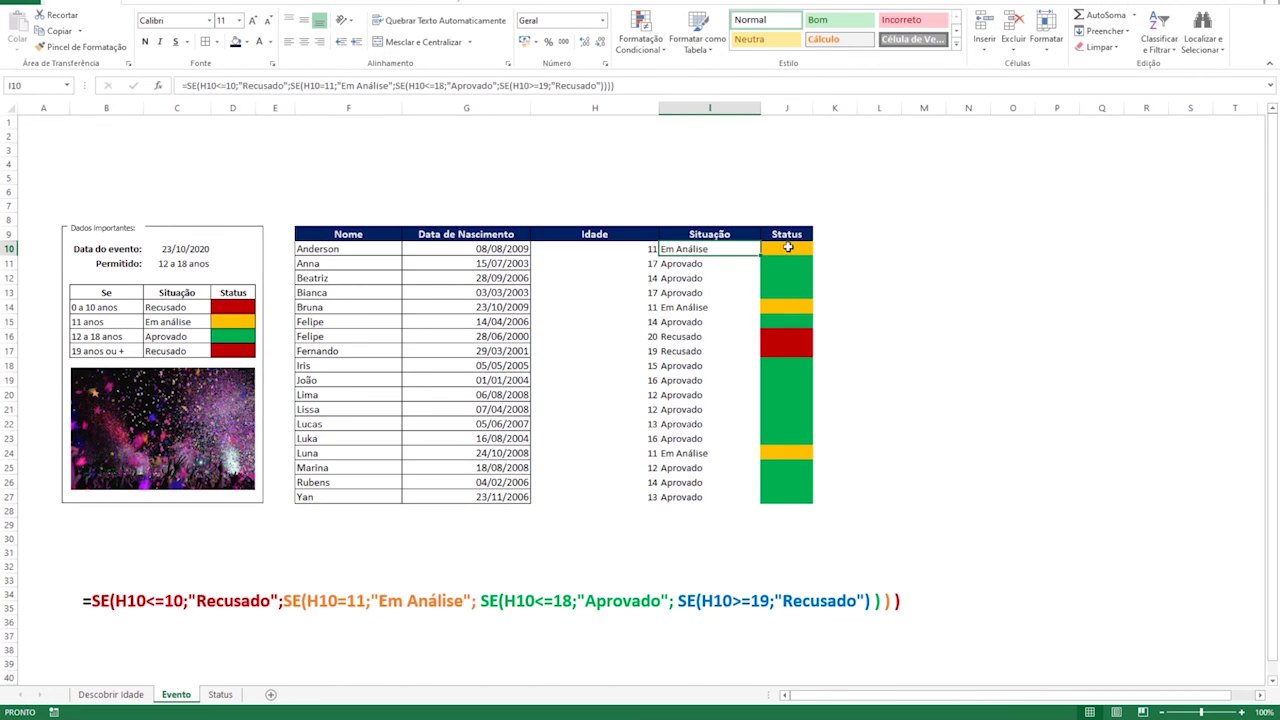
left_click(708, 265)
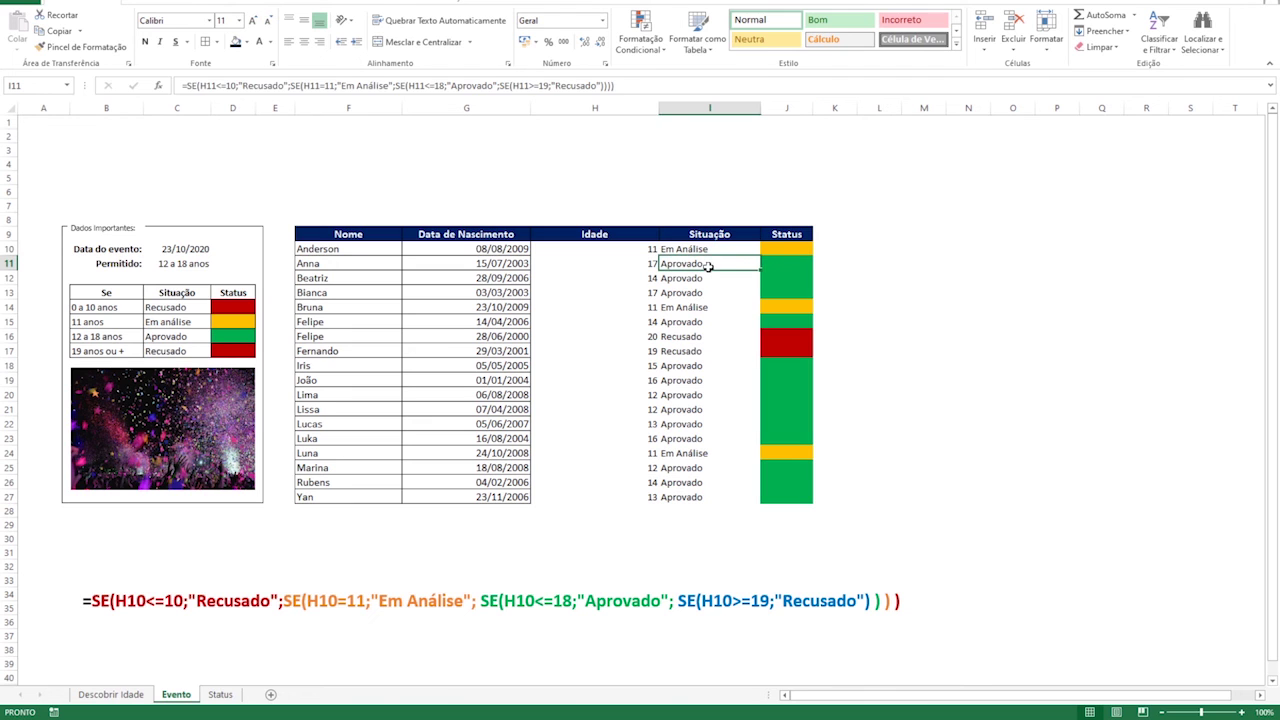
left_click(773, 260)
left_click(708, 337)
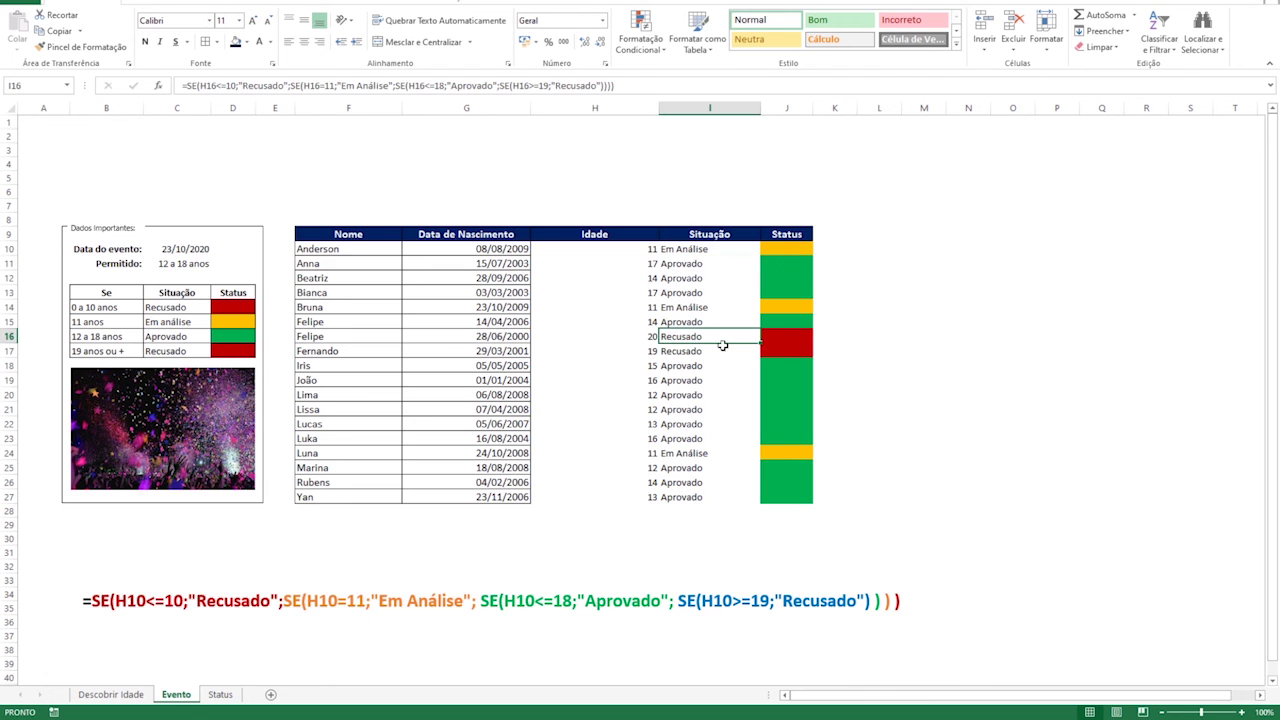
left_click(777, 333)
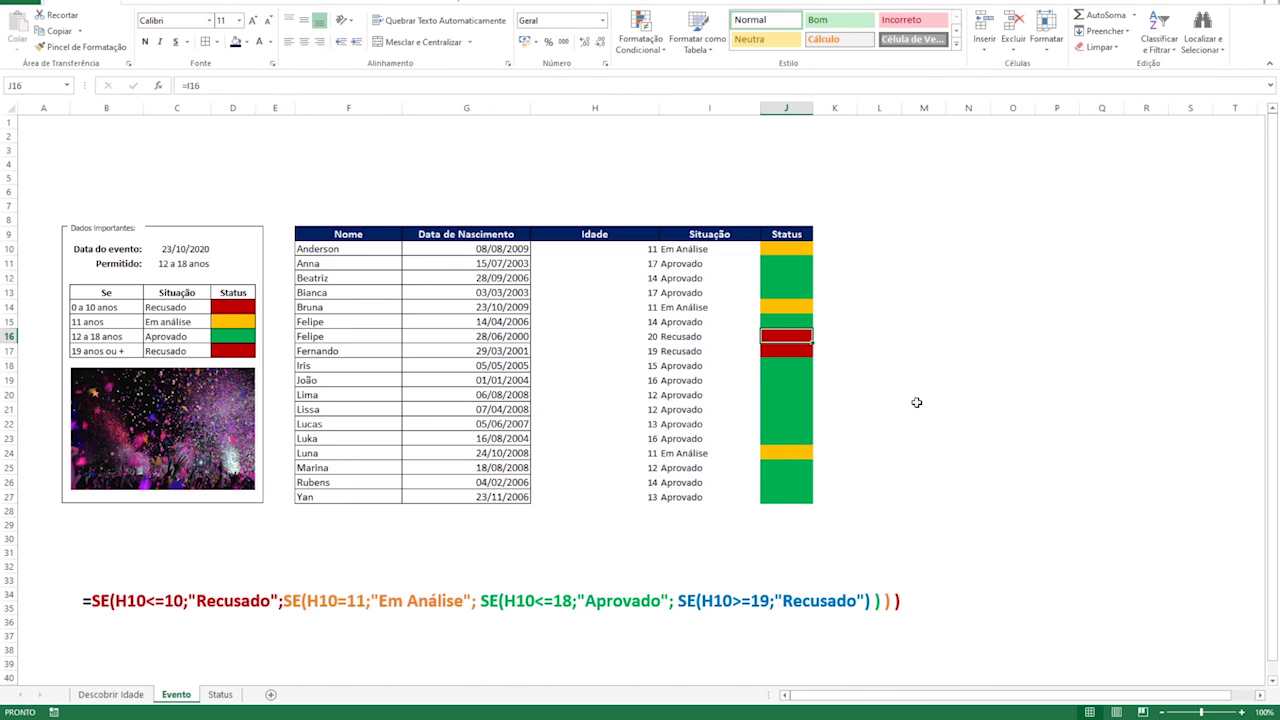
Step: Review the DATADIF age formula in H10 and the Idade, Situação and Status data through I18
left_click(609, 248)
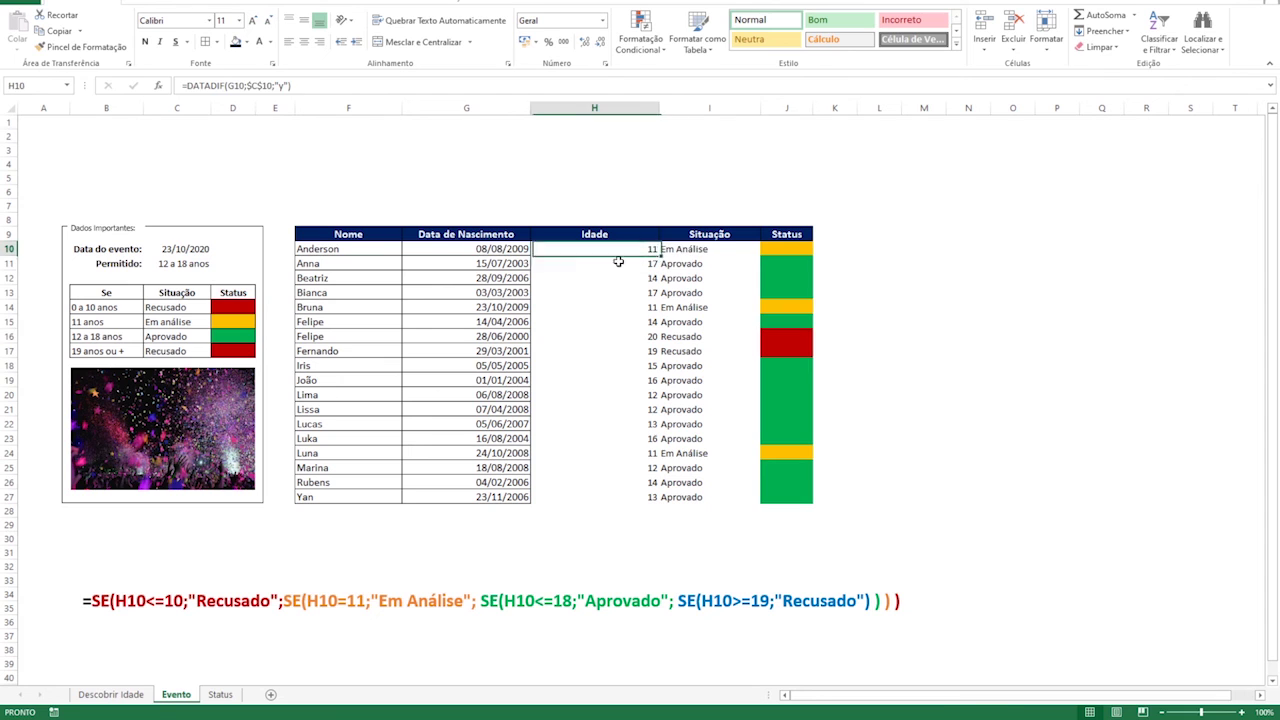
left_click_drag(618, 262, 789, 492)
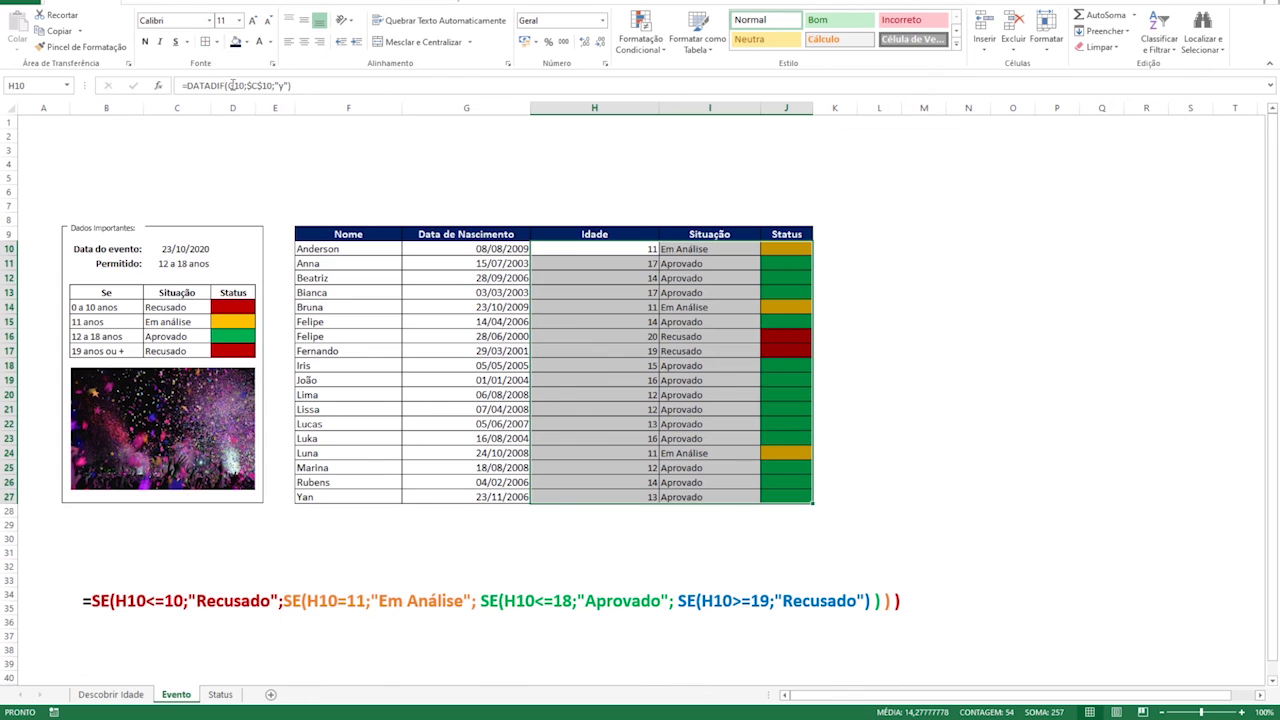
left_click(738, 372)
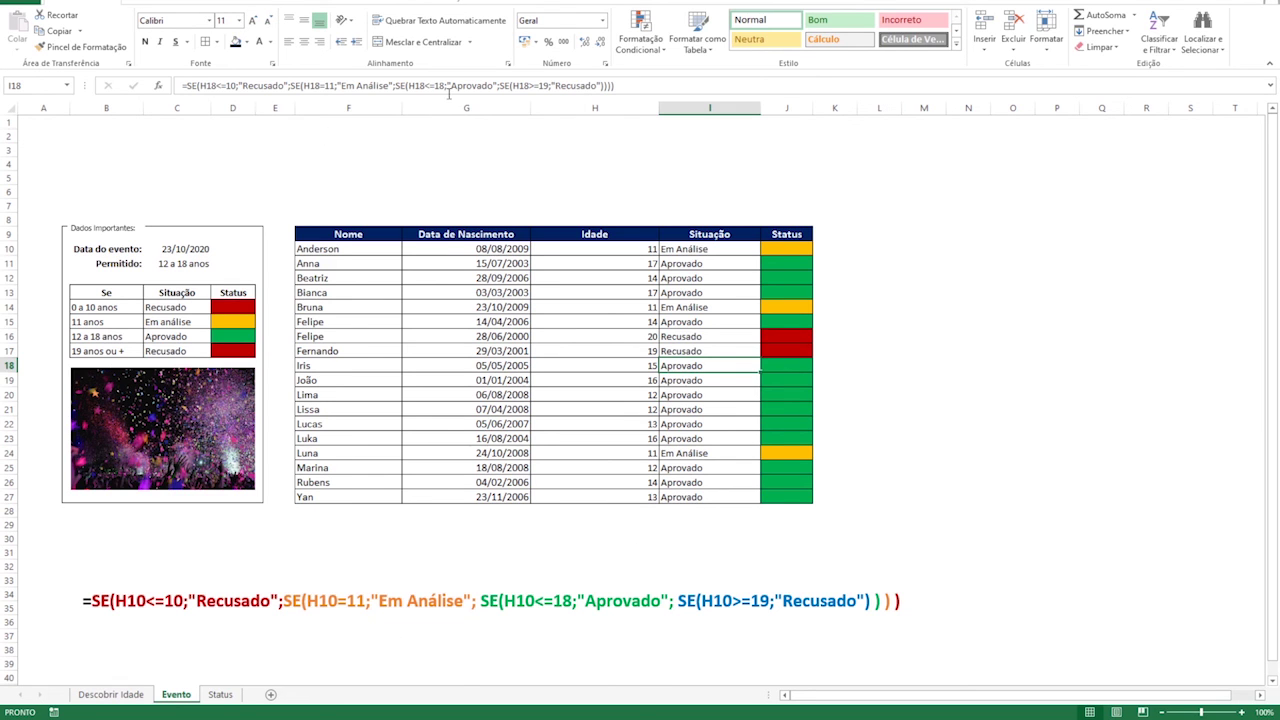
left_click(168, 2)
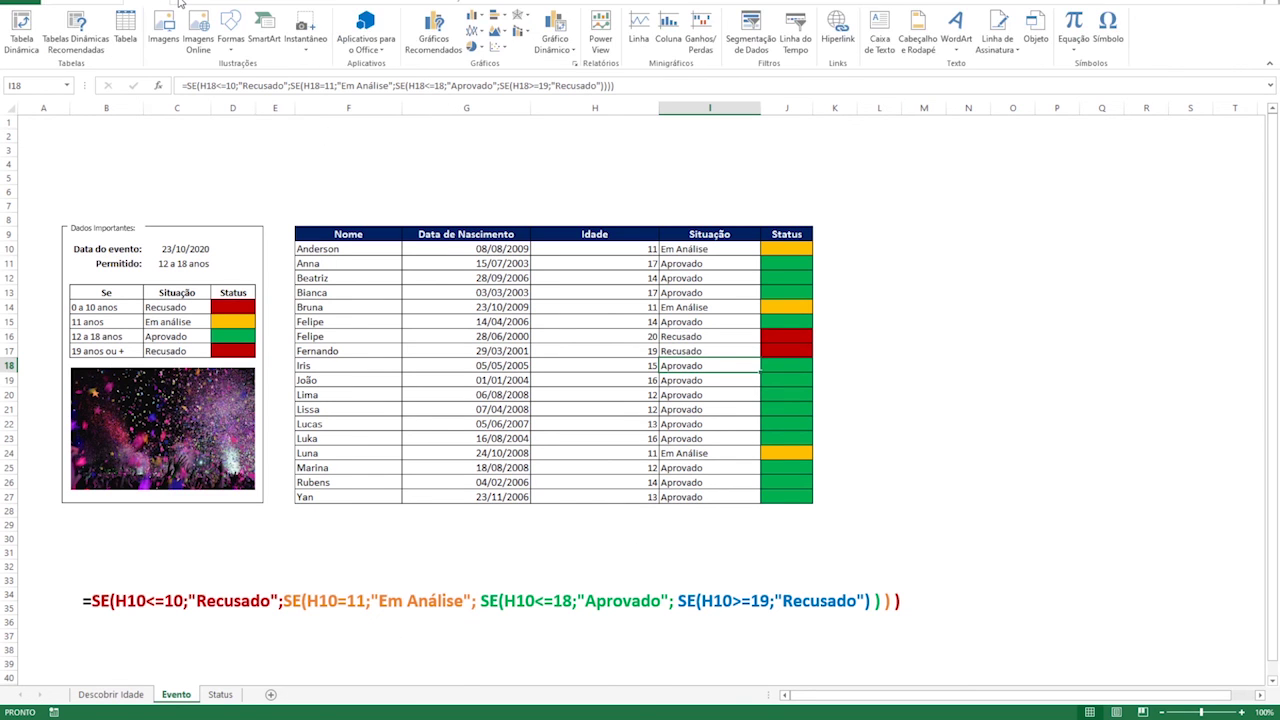
Step: Insert WordArt, replace 'Insira o texto aqui' with 'Evento X', and position it above the Evento table
left_click(880, 35)
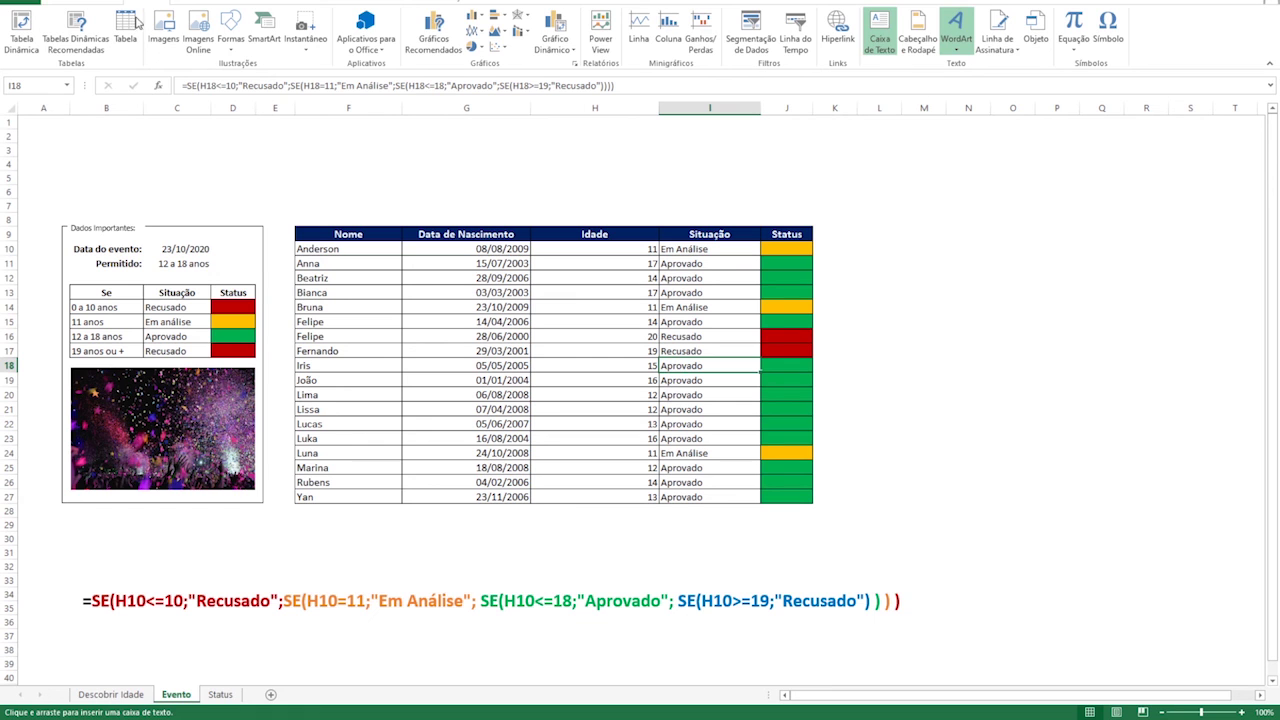
double_click(148, 4)
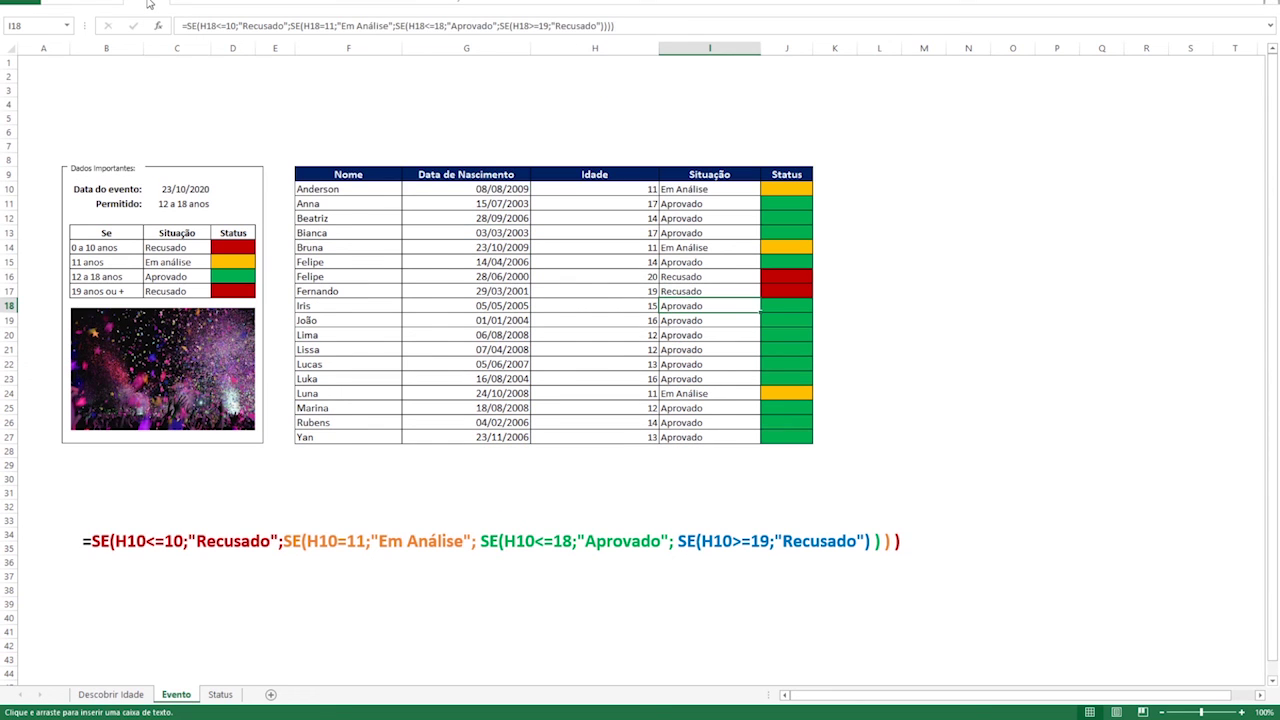
key("ctrl+F1")
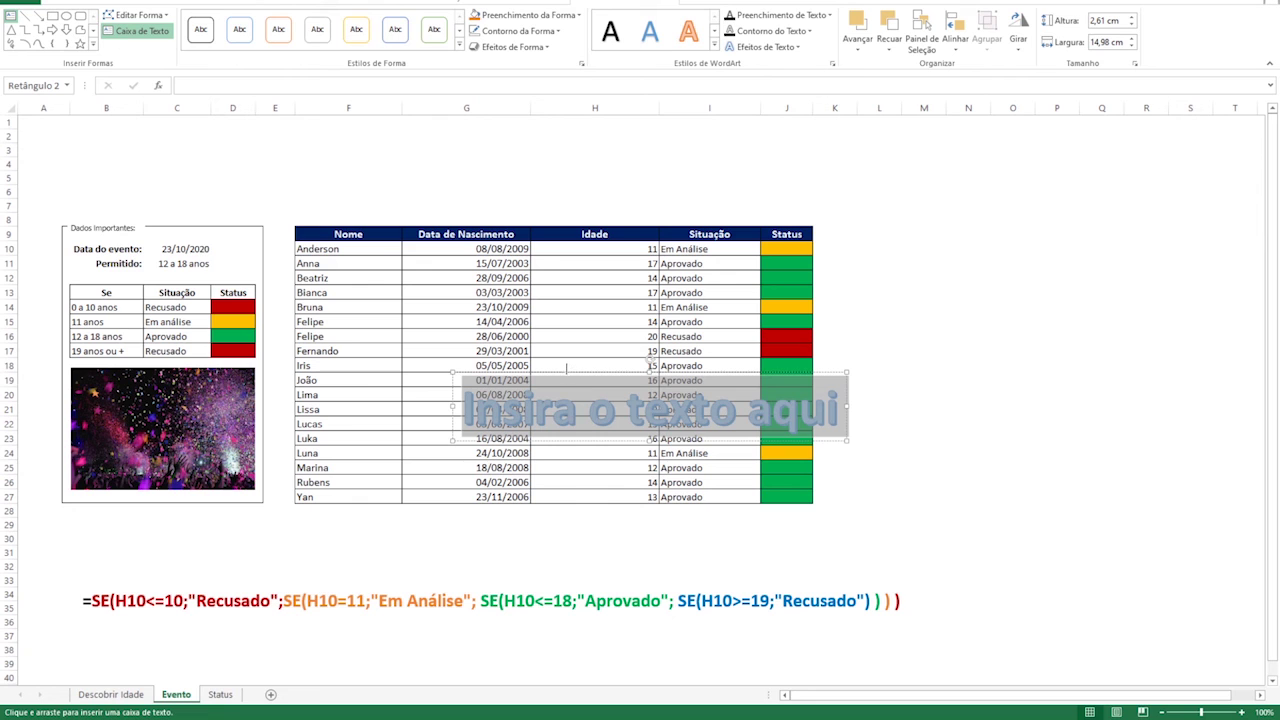
left_click_drag(462, 408, 842, 425)
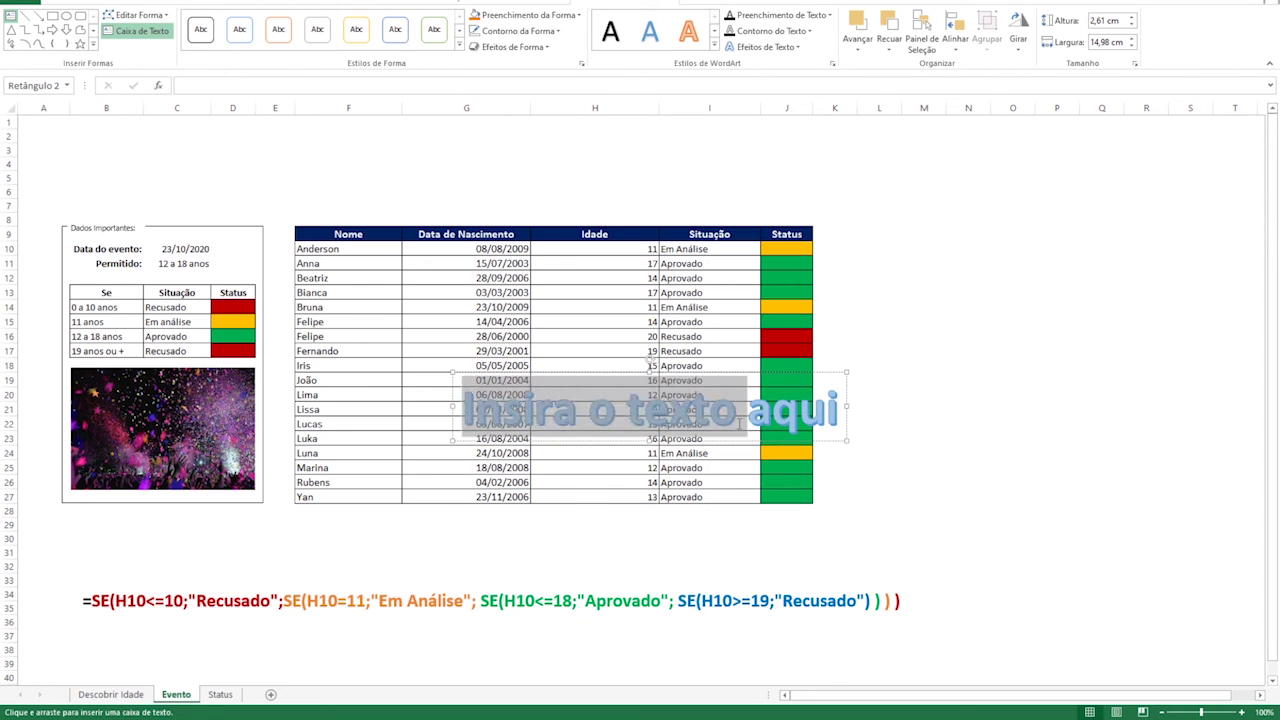
type("Evento X")
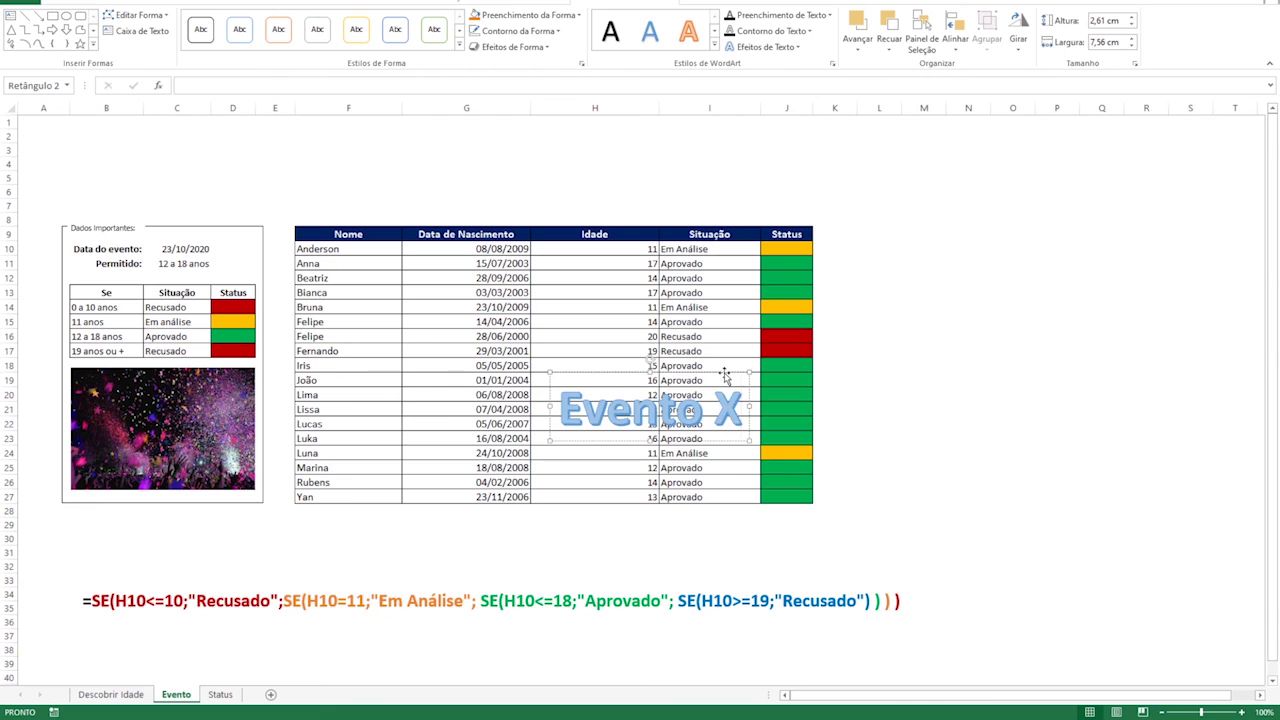
left_click_drag(731, 376, 592, 146)
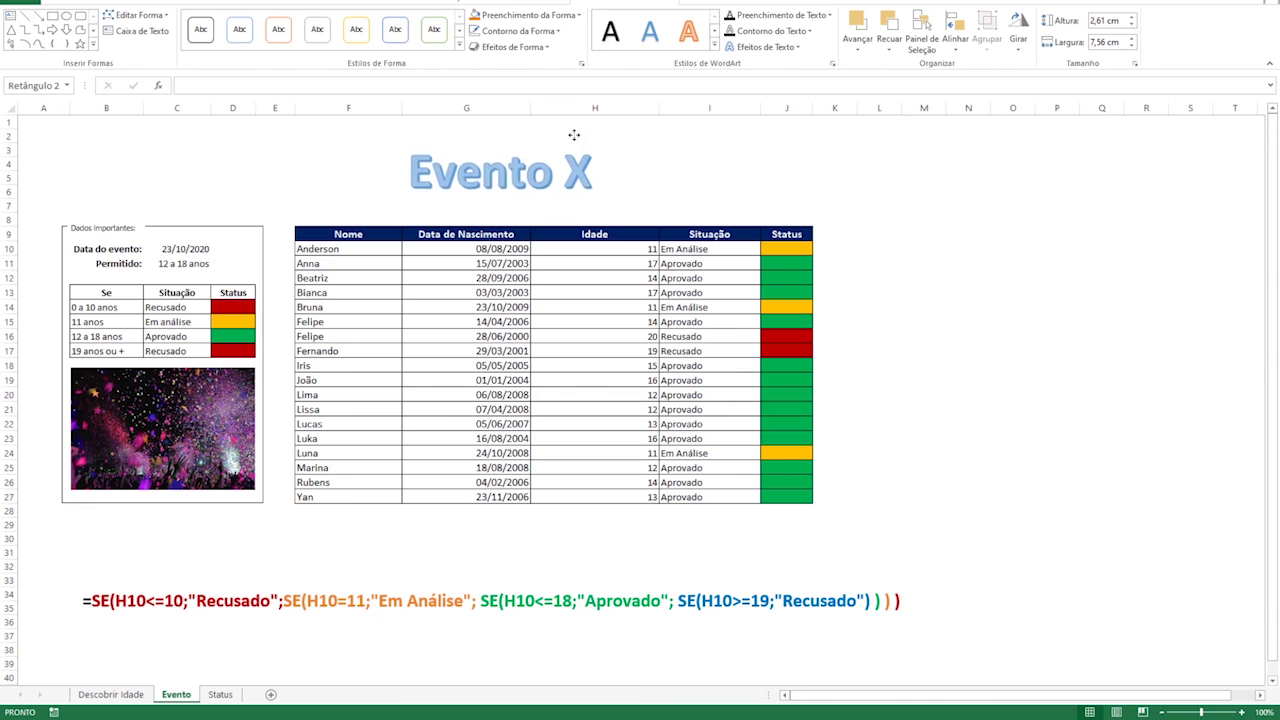
left_click(909, 482)
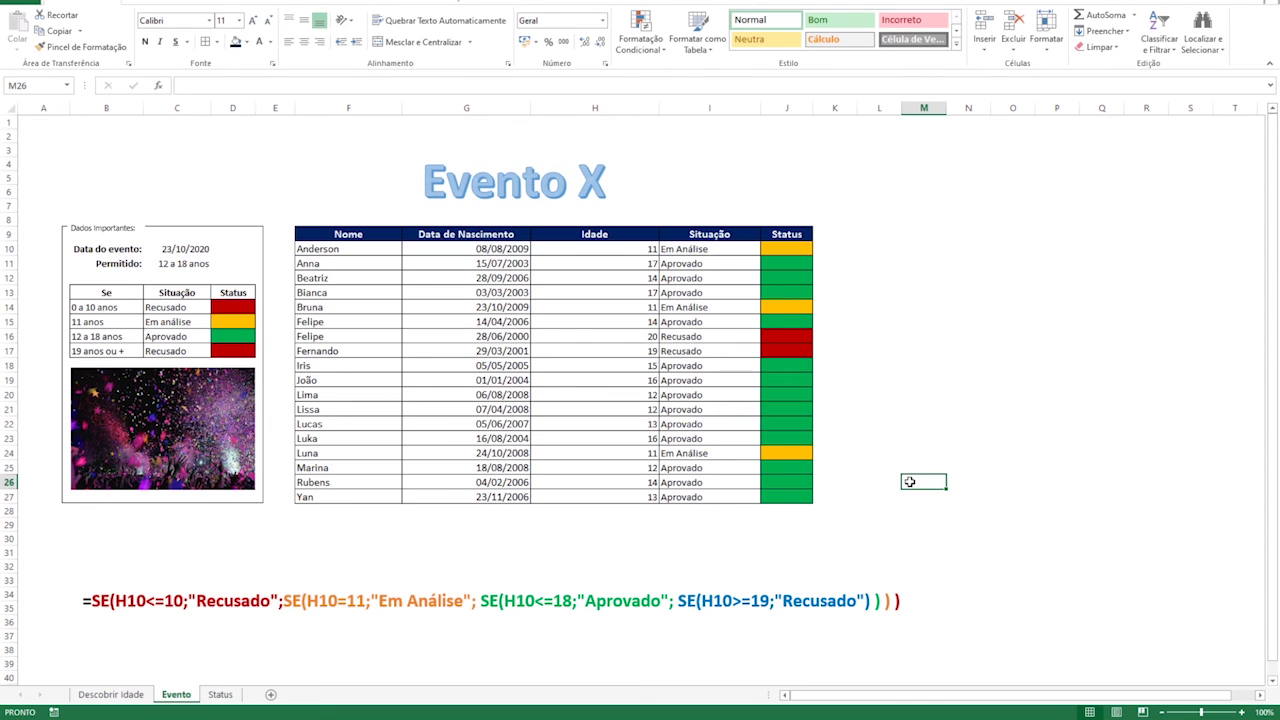